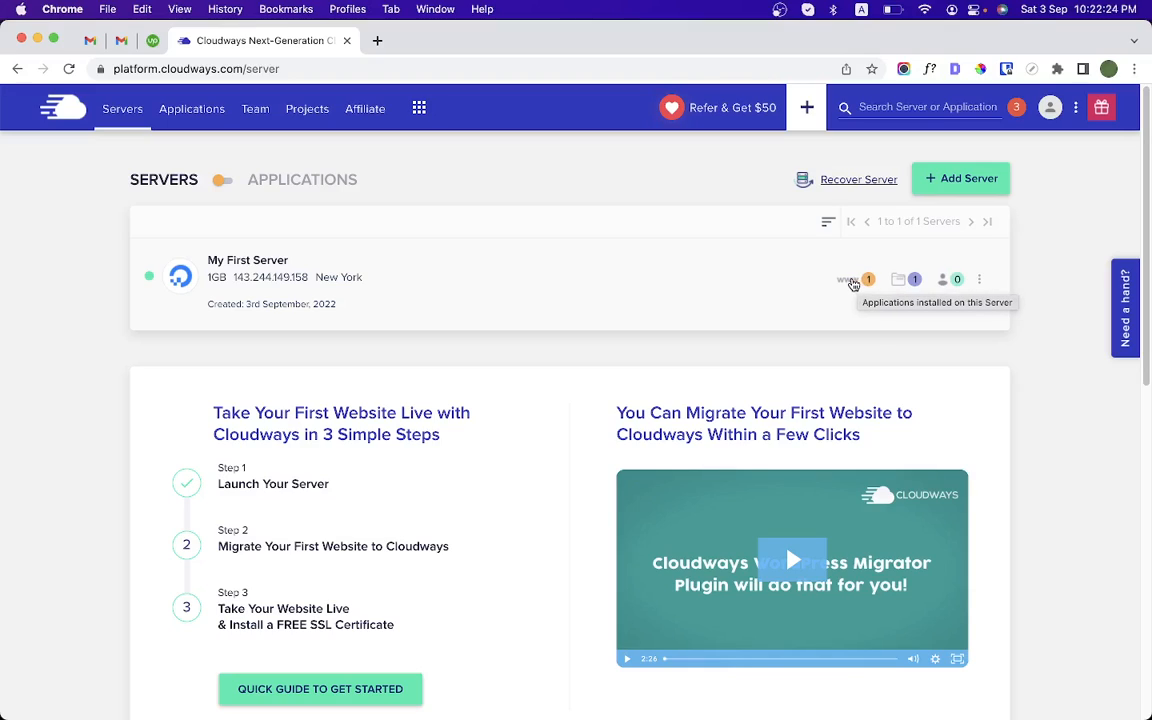
# Open My First App from My First Server's installed applications and view its live site through the application URL.
pyautogui.click(853, 284)
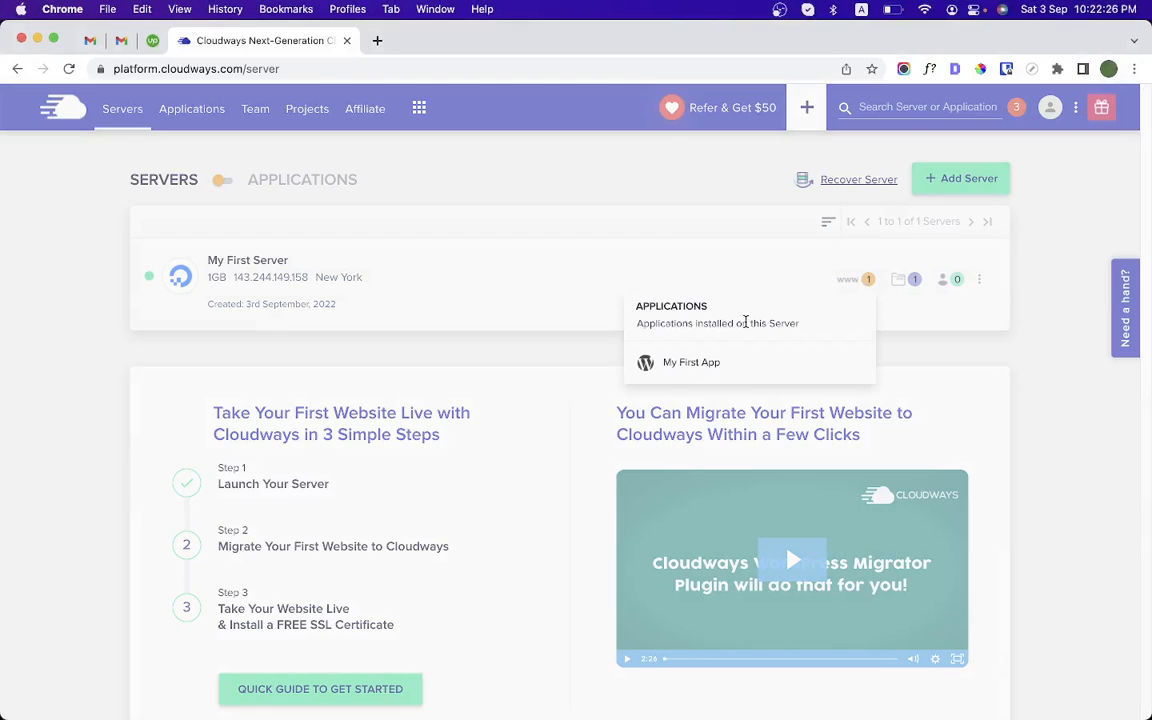
pyautogui.click(695, 368)
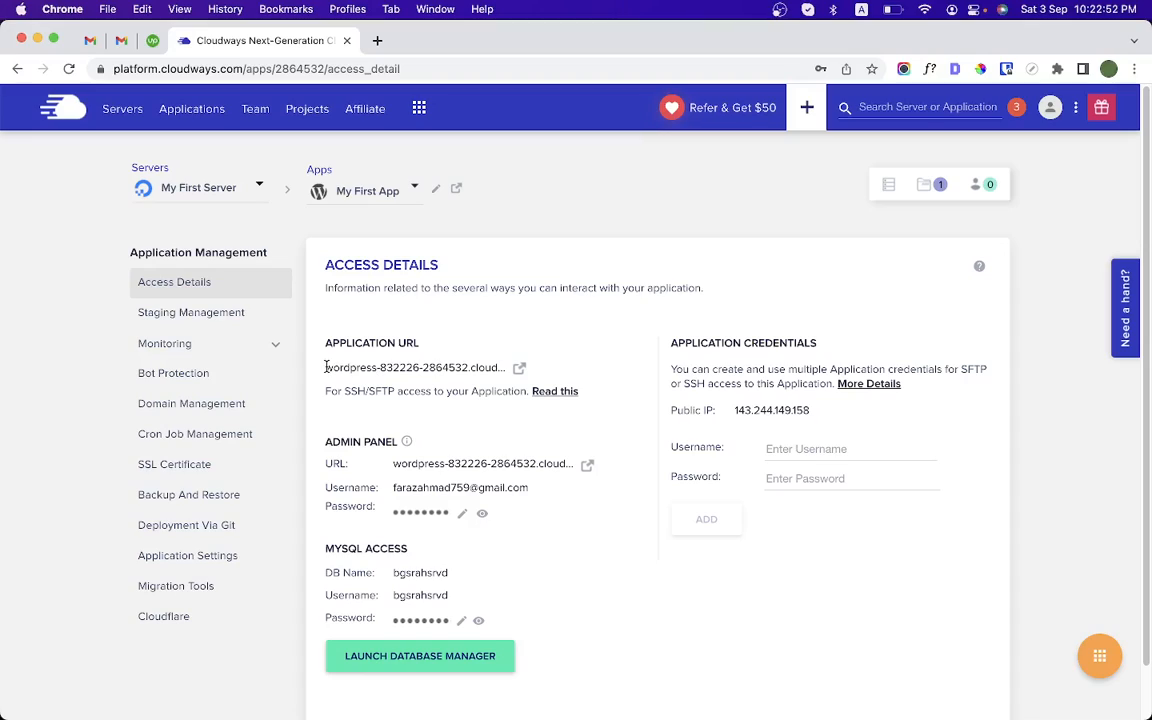
pyautogui.moveTo(326, 367); pyautogui.dragTo(470, 368)
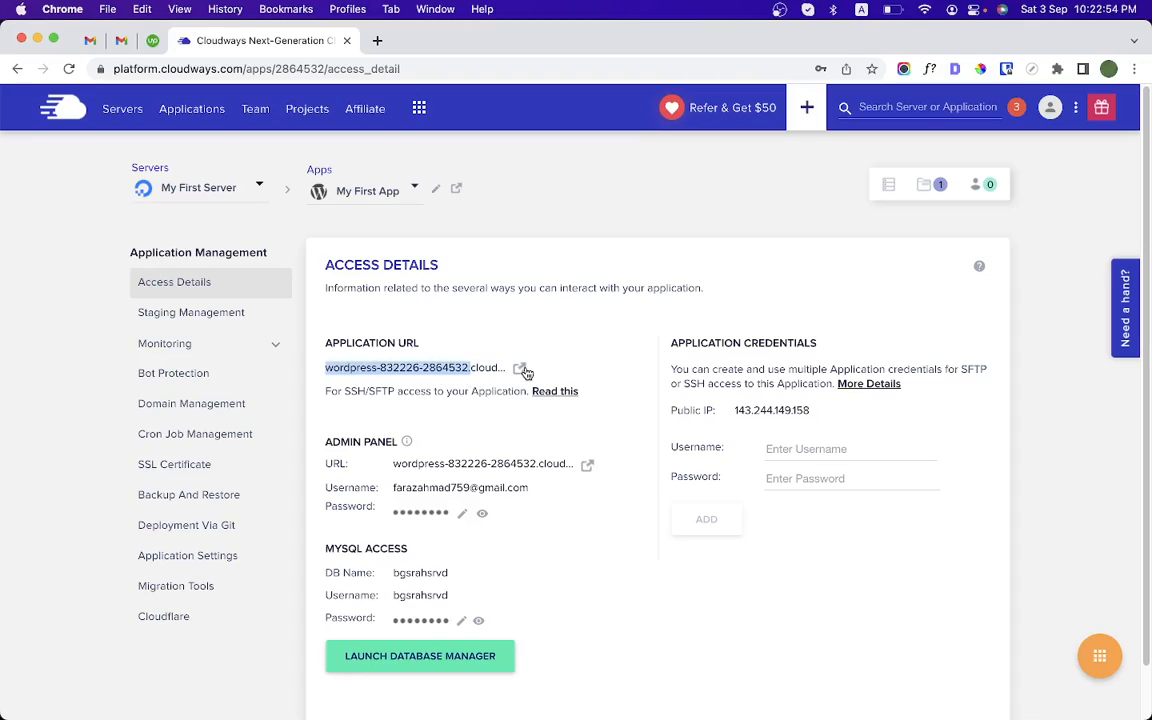
pyautogui.click(521, 371)
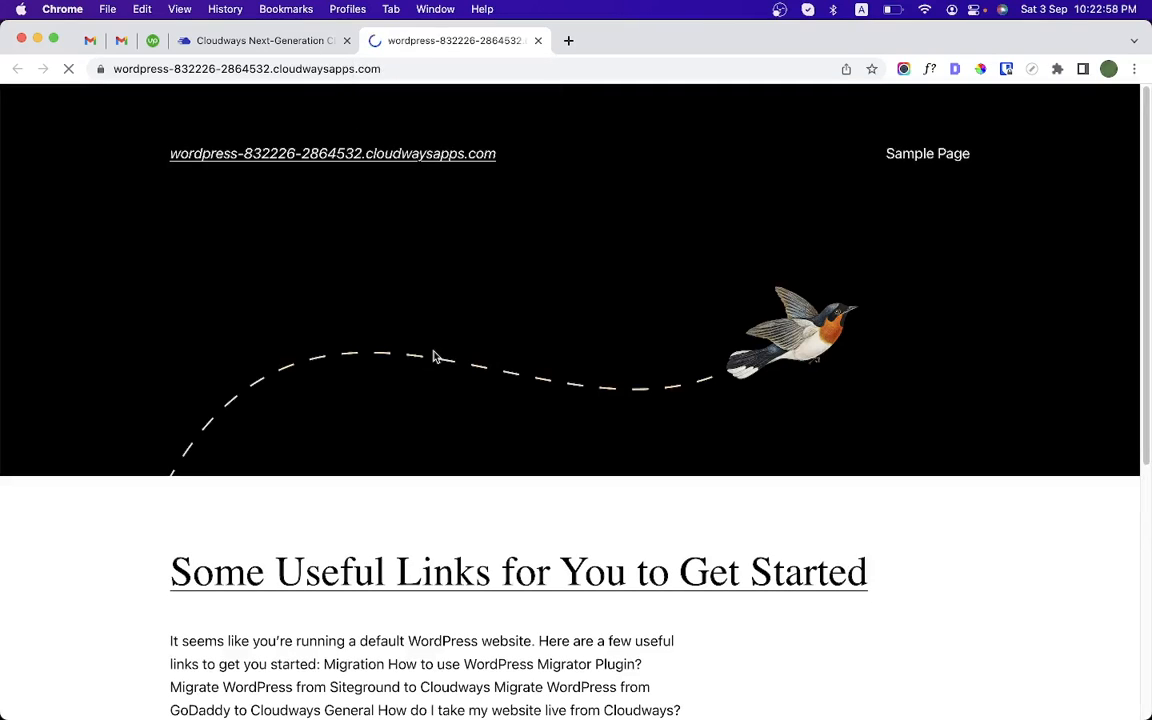
pyautogui.scroll(-5, 432, 355)
pyautogui.scroll(5, 432, 355)
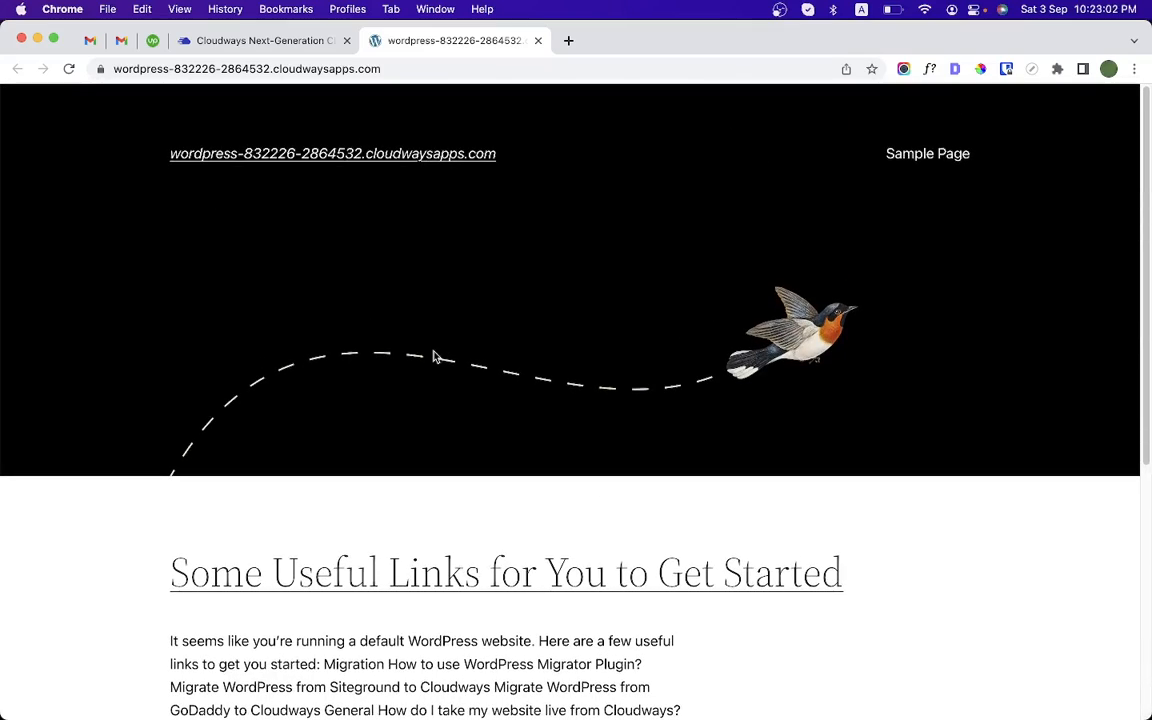
pyautogui.scroll(-5, 433, 357)
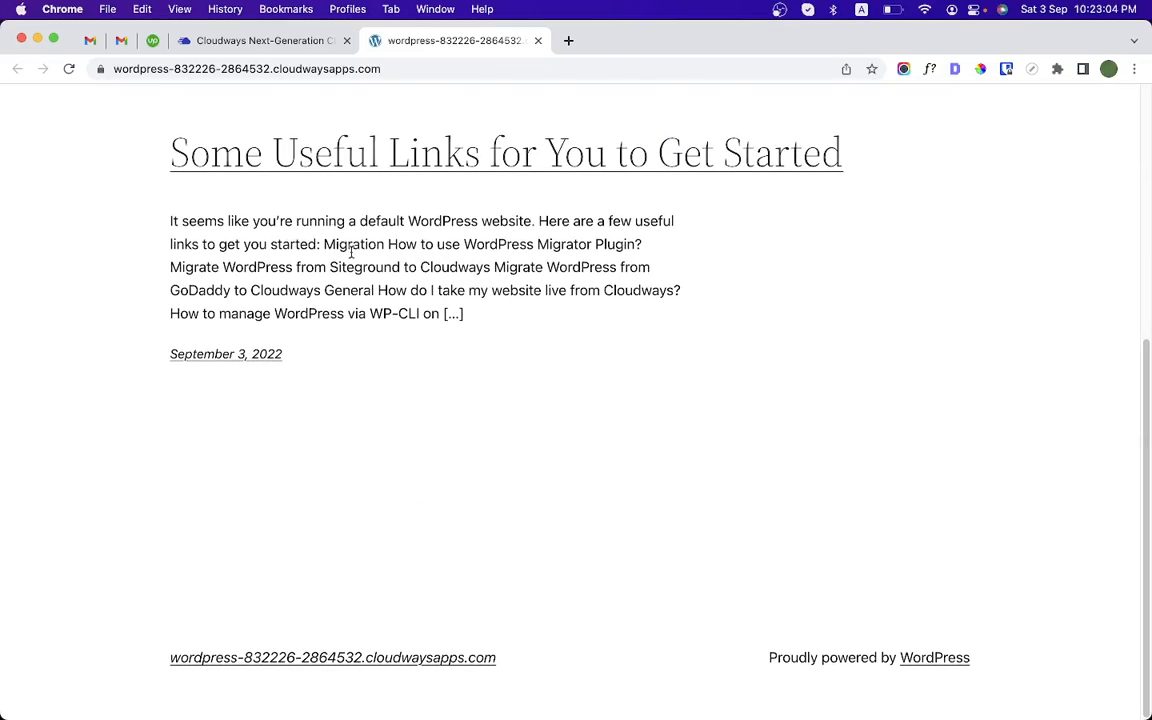
# Return to the app's access details and open the WordPress login page from the Admin Panel URL.
pyautogui.click(288, 42)
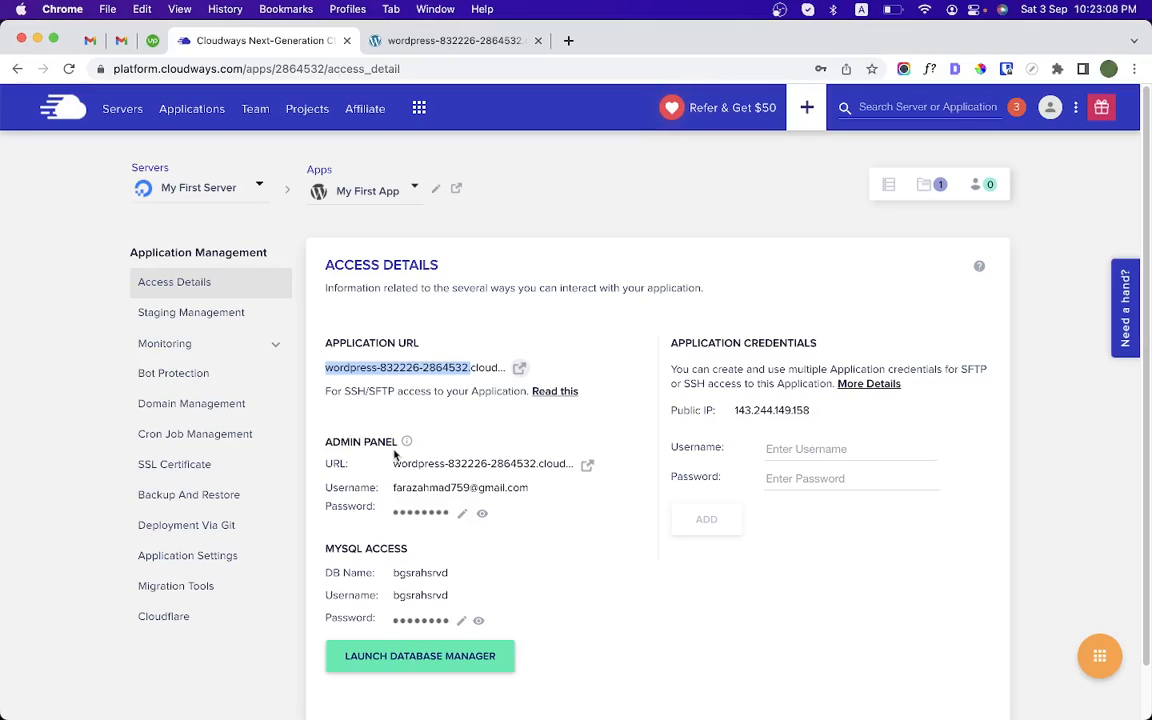
pyautogui.moveTo(323, 442); pyautogui.dragTo(410, 450)
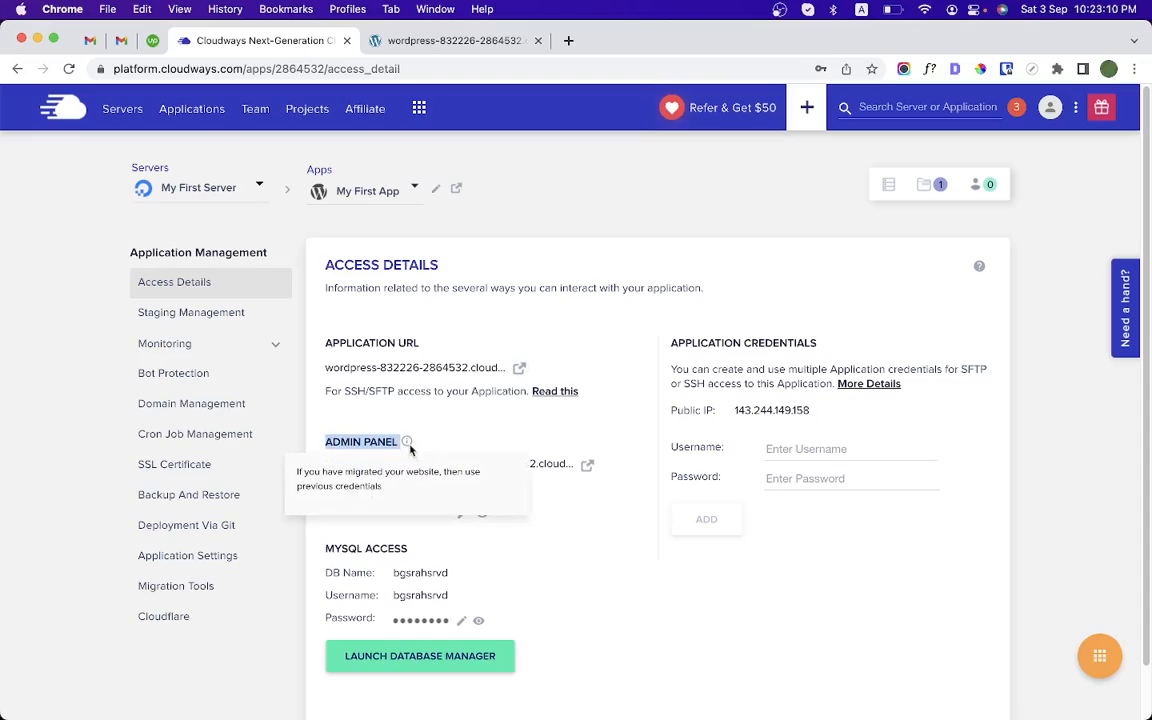
pyautogui.click(439, 437)
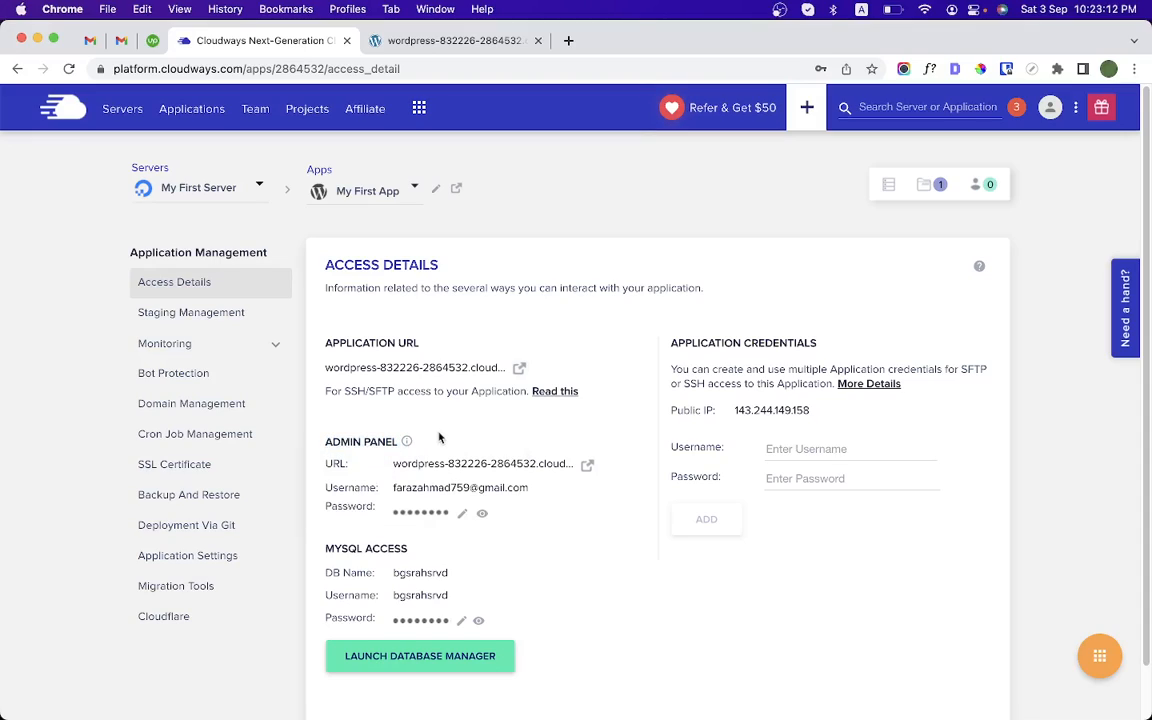
pyautogui.click(589, 467)
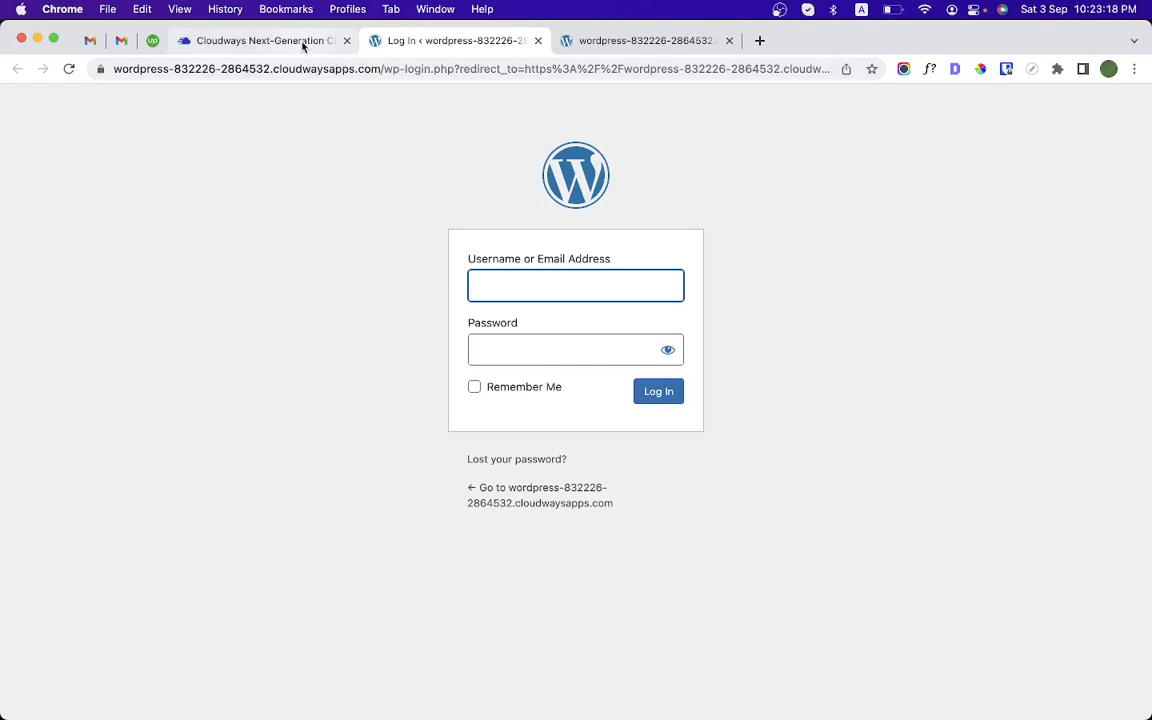
# Copy the Admin Panel username from the Cloudways access details into the WordPress login form's username field.
pyautogui.click(303, 46)
pyautogui.click(477, 490)
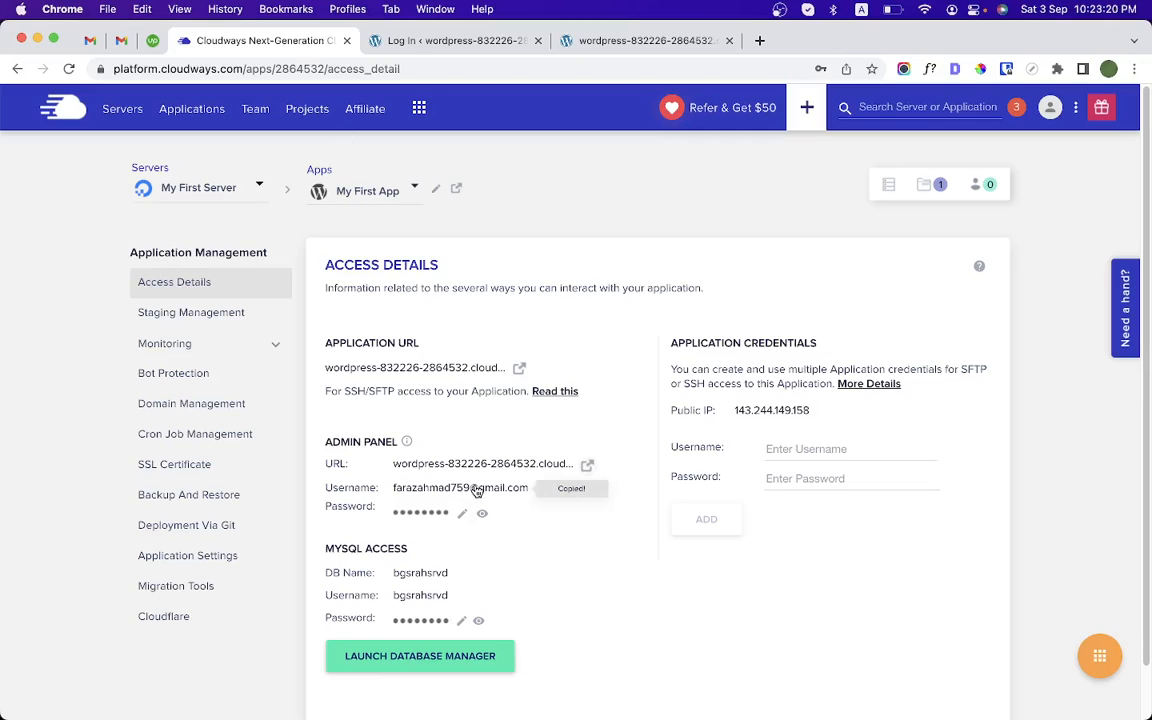
pyautogui.click(441, 42)
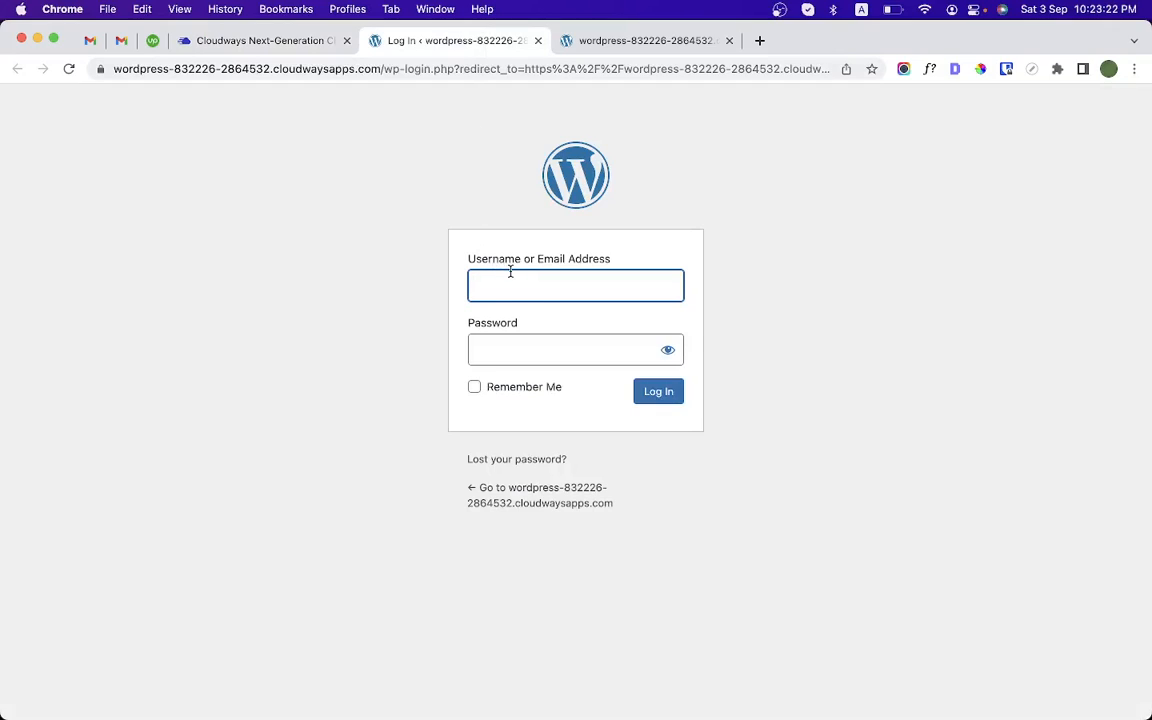
pyautogui.press('cmd+v')
# Copy the Admin Panel password into the WordPress login form, log in, and dismiss the browser's offer to save the password.
pyautogui.click(276, 42)
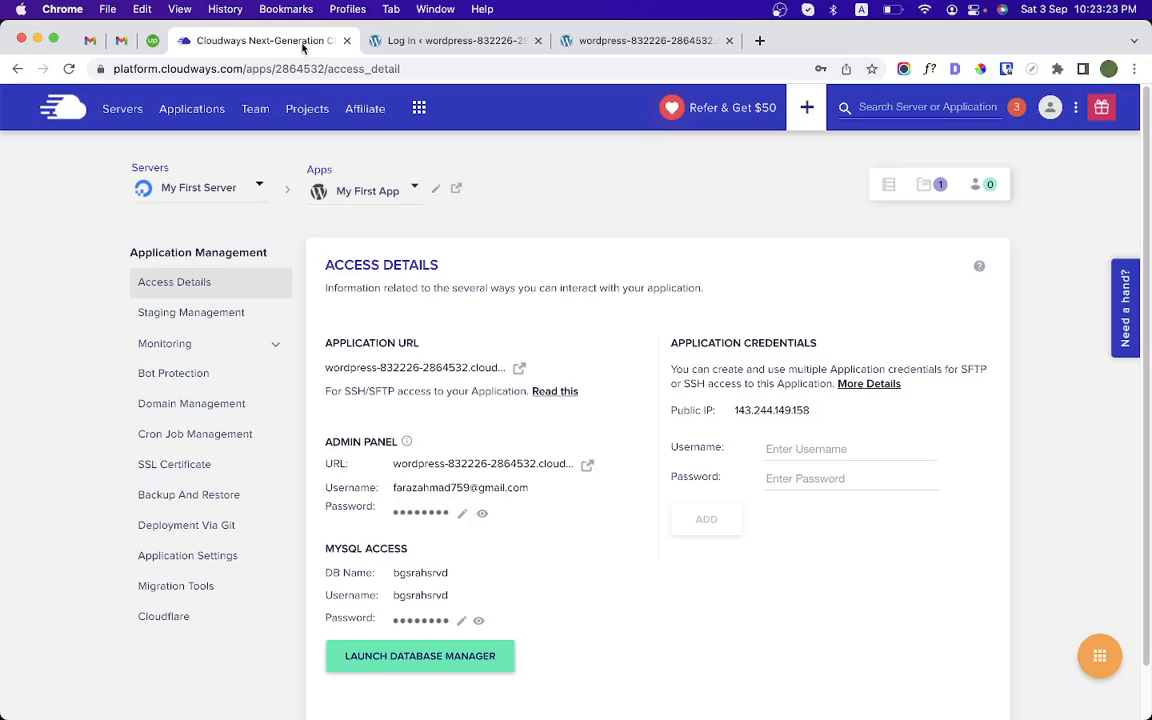
pyautogui.click(440, 512)
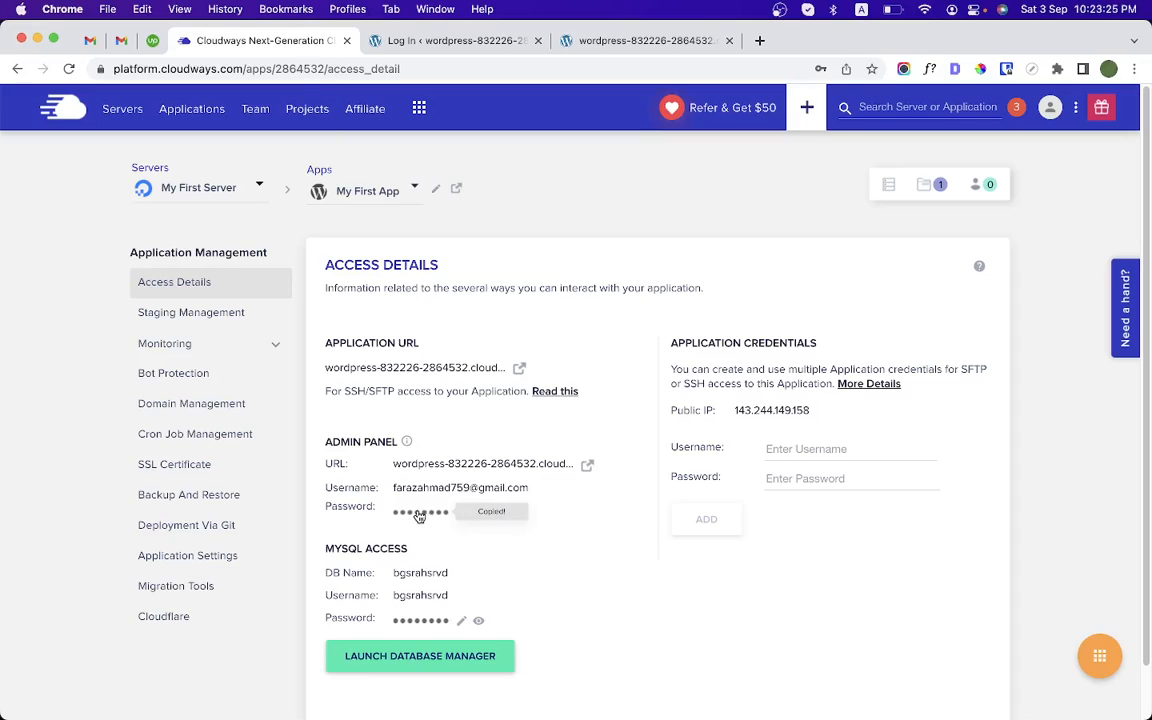
pyautogui.click(478, 48)
pyautogui.click(566, 345)
pyautogui.press('cmd+v')
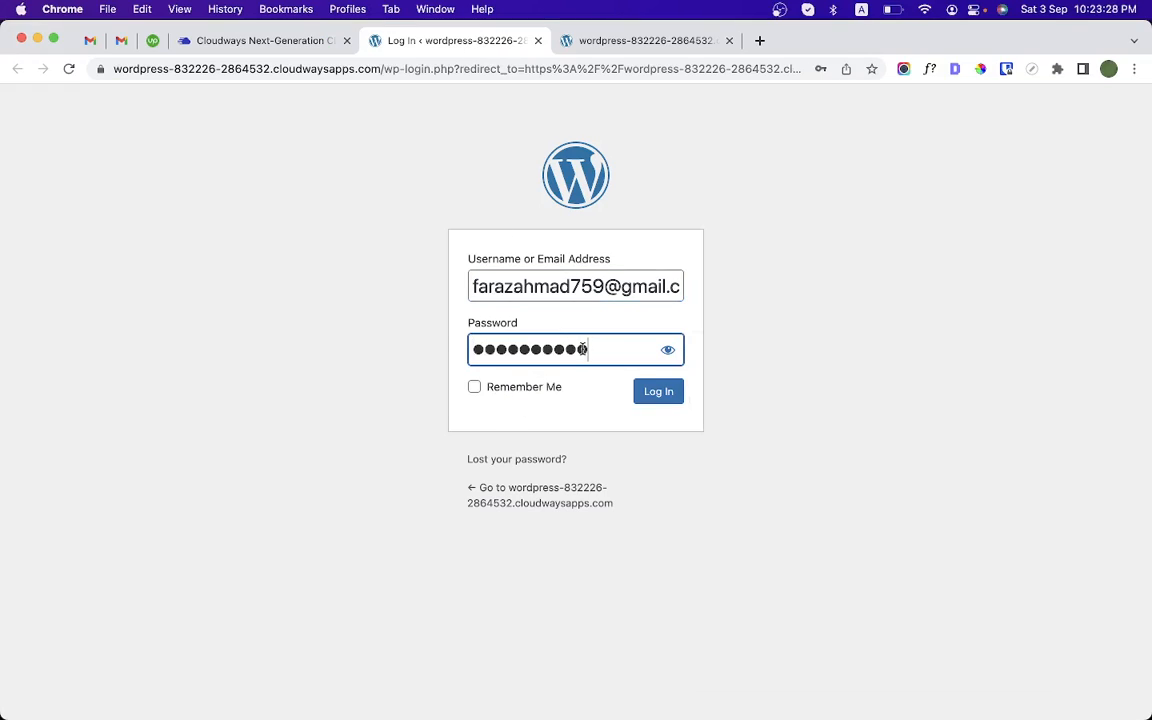
pyautogui.click(650, 389)
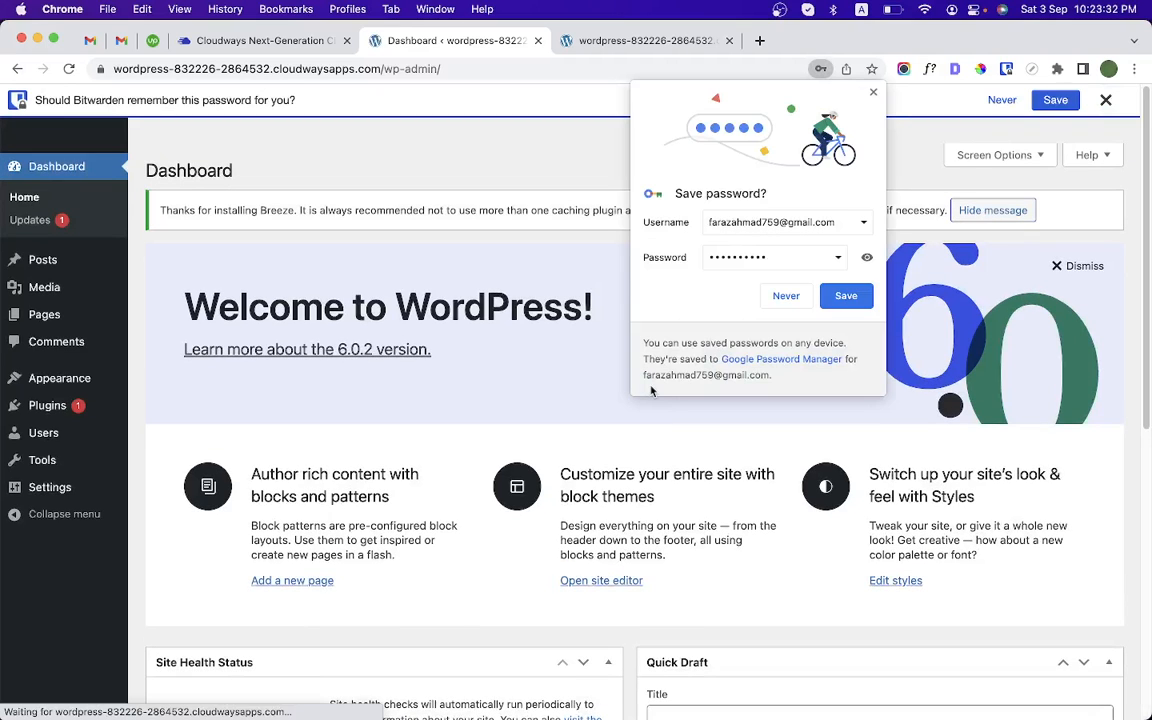
pyautogui.click(873, 93)
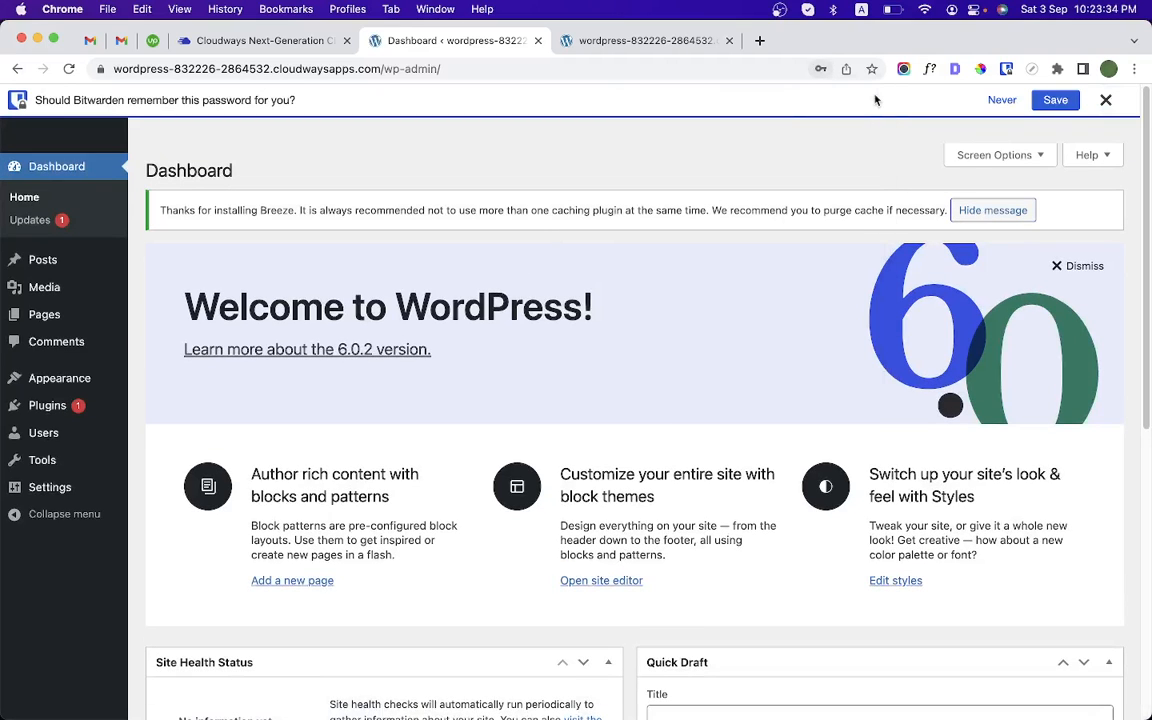
# Launch the database manager from the app's MySQL access details and view the data rows of the wp_posts table.
pyautogui.click(262, 40)
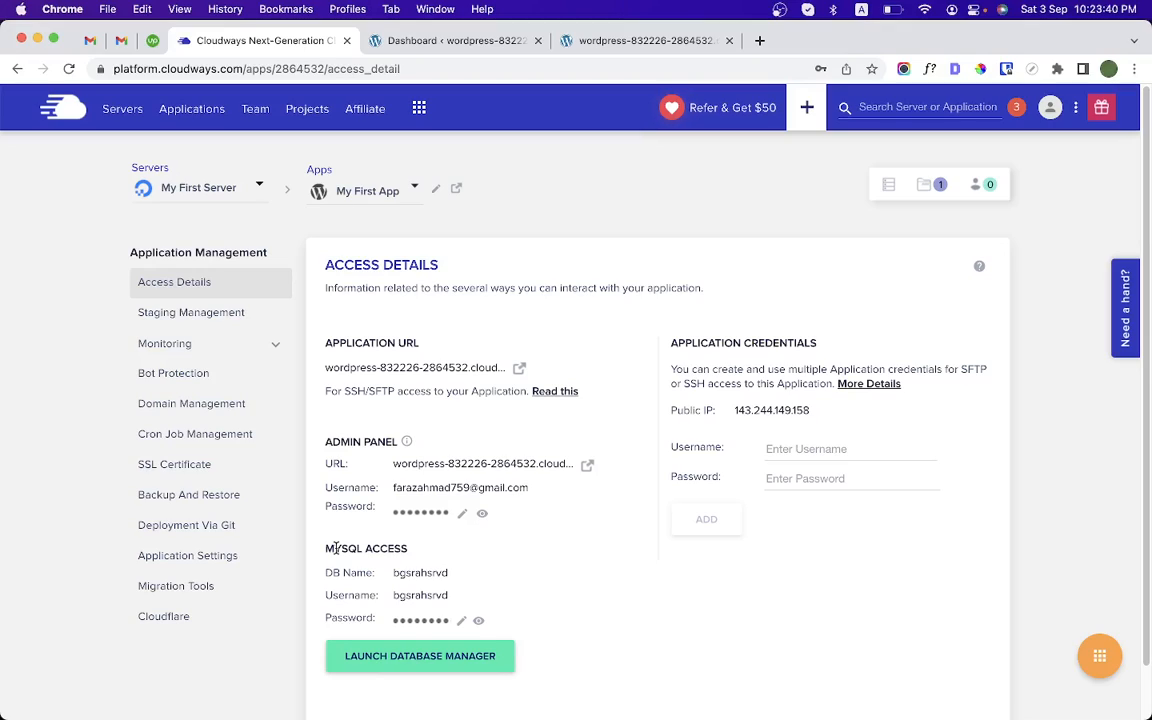
pyautogui.click(489, 660)
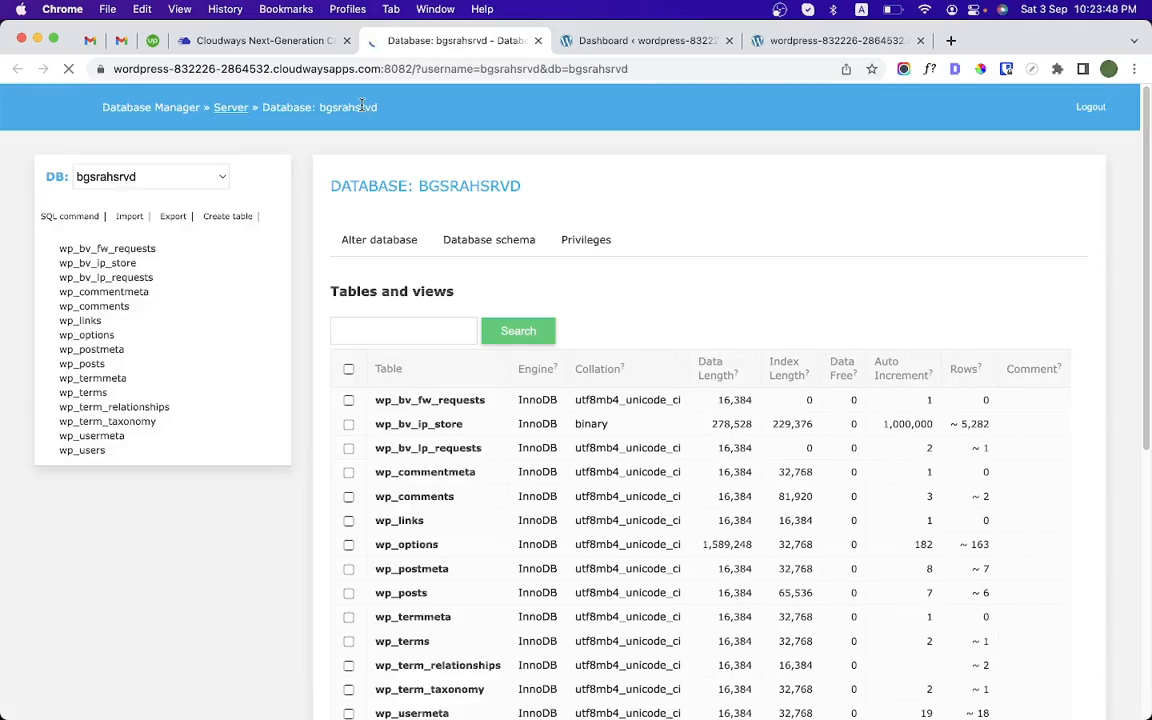
pyautogui.scroll(-5, 368, 472)
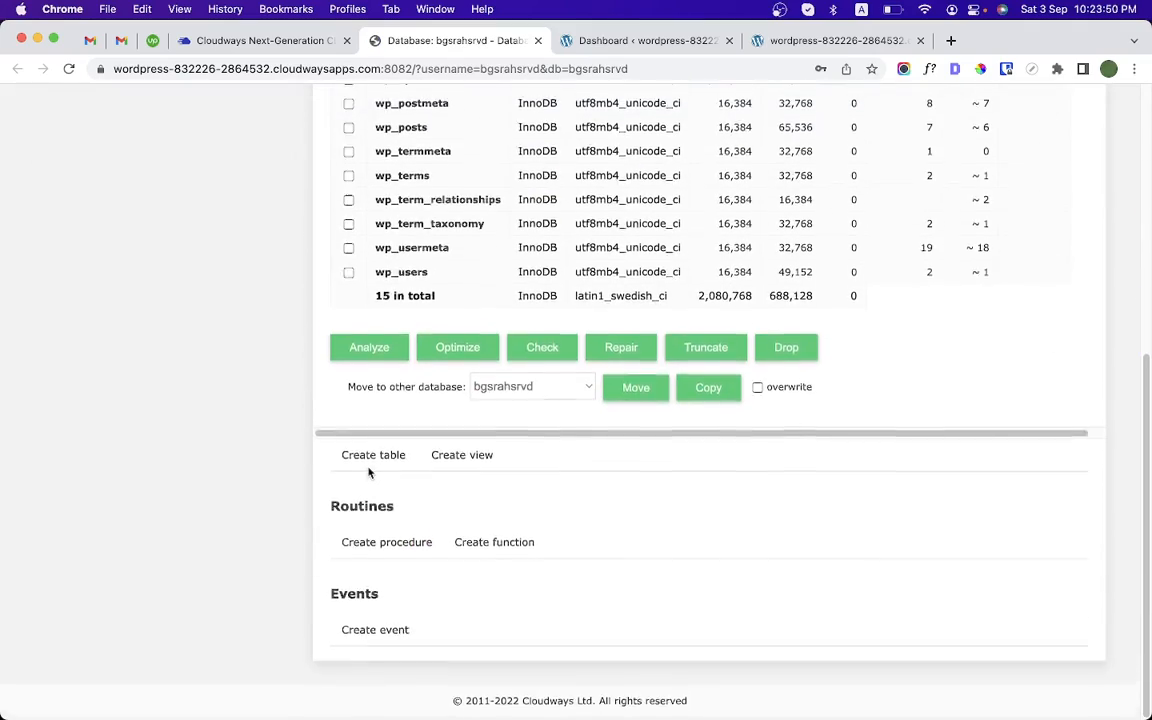
pyautogui.scroll(5, 368, 470)
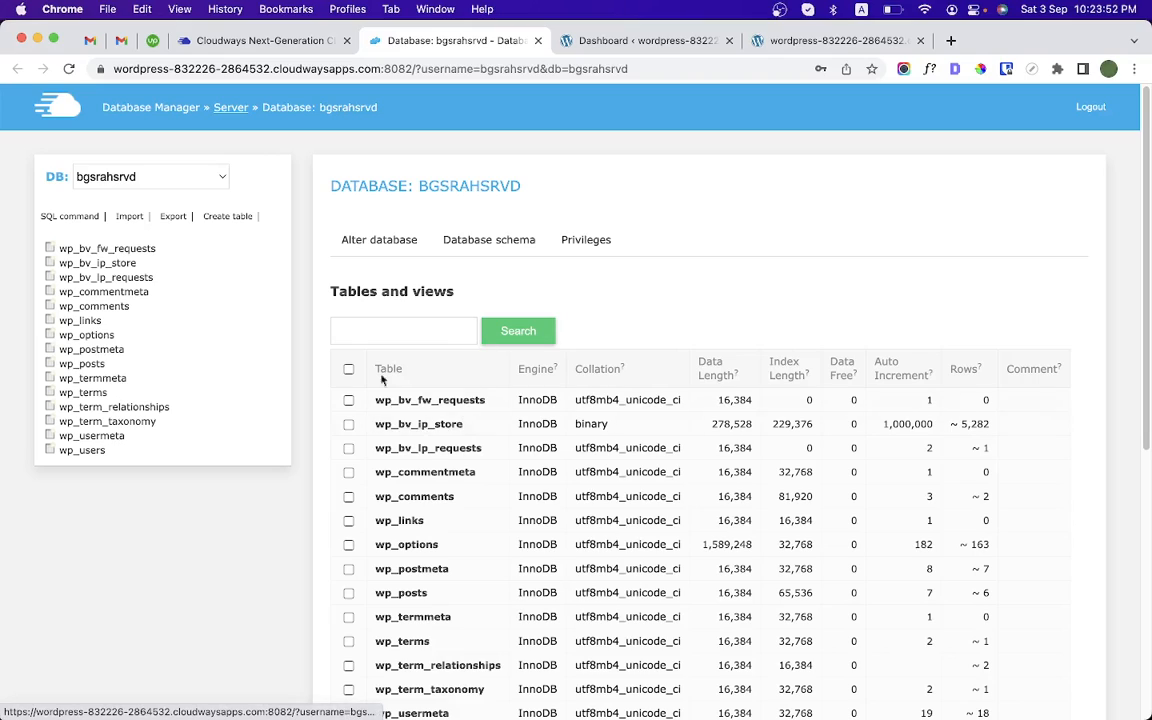
pyautogui.scroll(-5, 399, 555)
pyautogui.scroll(4, 408, 260)
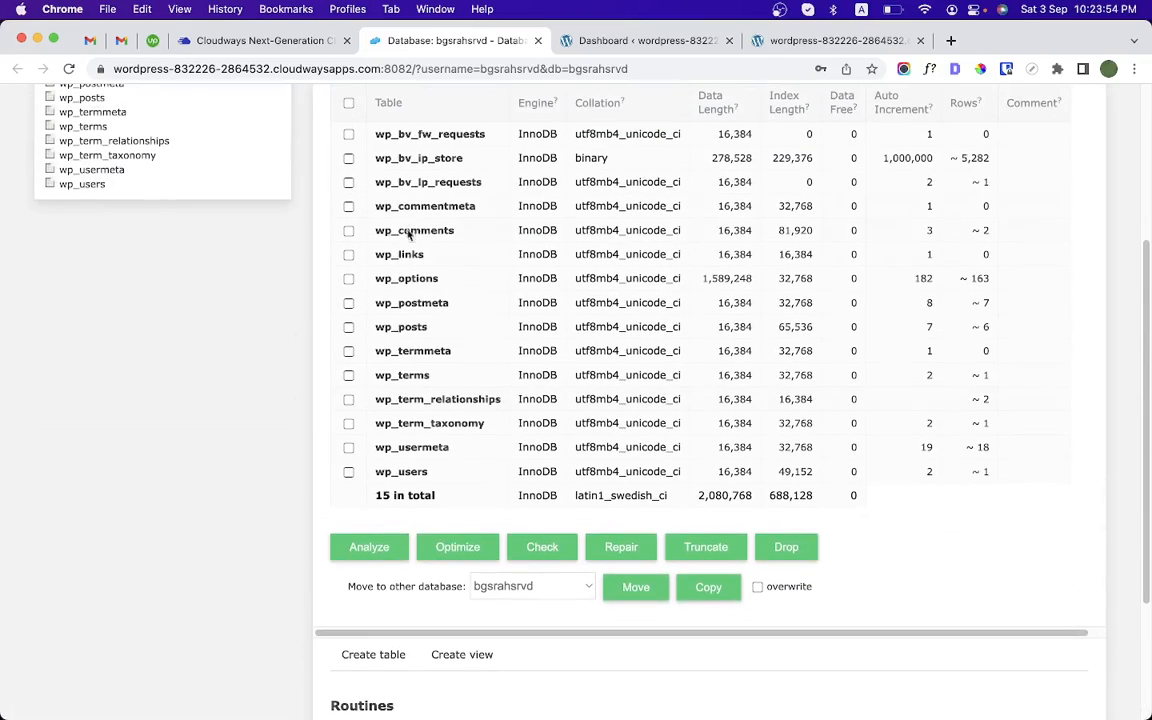
pyautogui.click(408, 330)
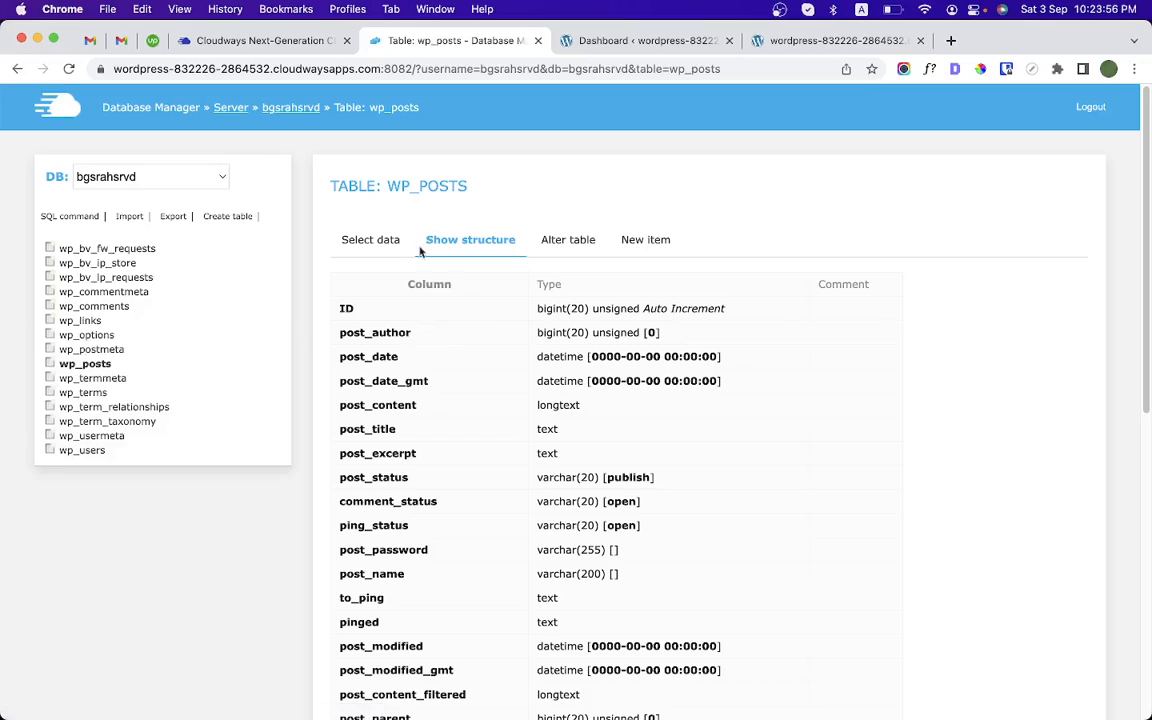
pyautogui.click(377, 250)
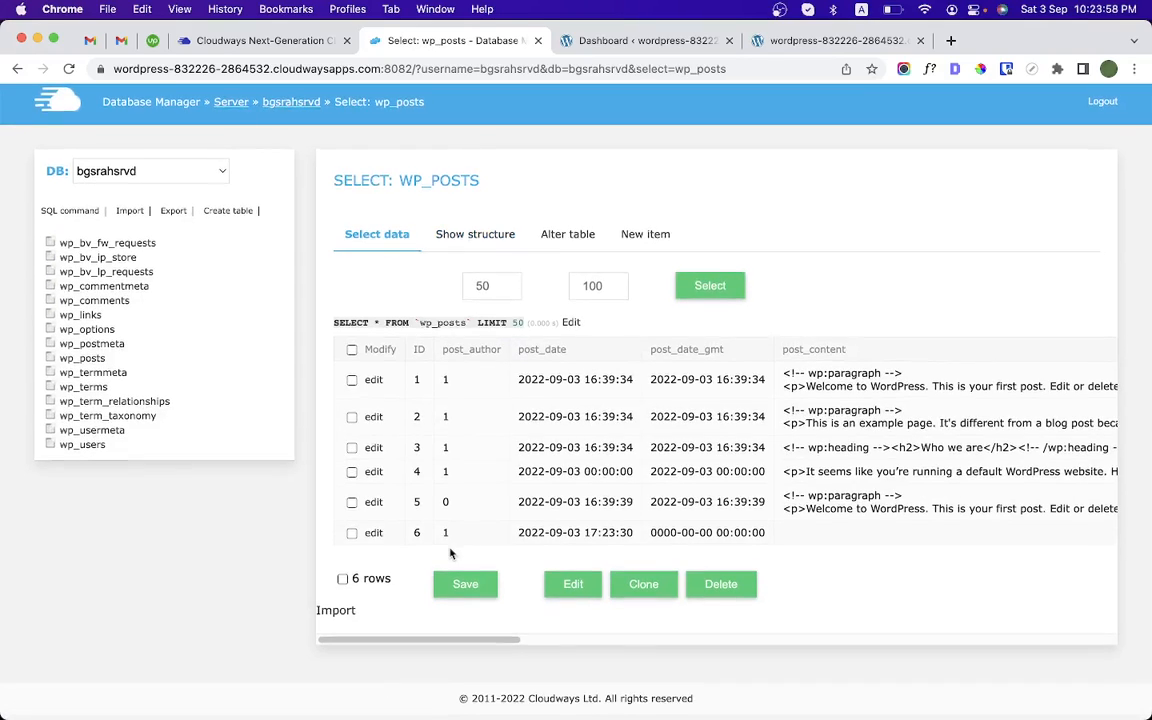
# Return to the app's access details and enter my-first-app as the username for new SFTP/SSH application credentials.
pyautogui.click(304, 42)
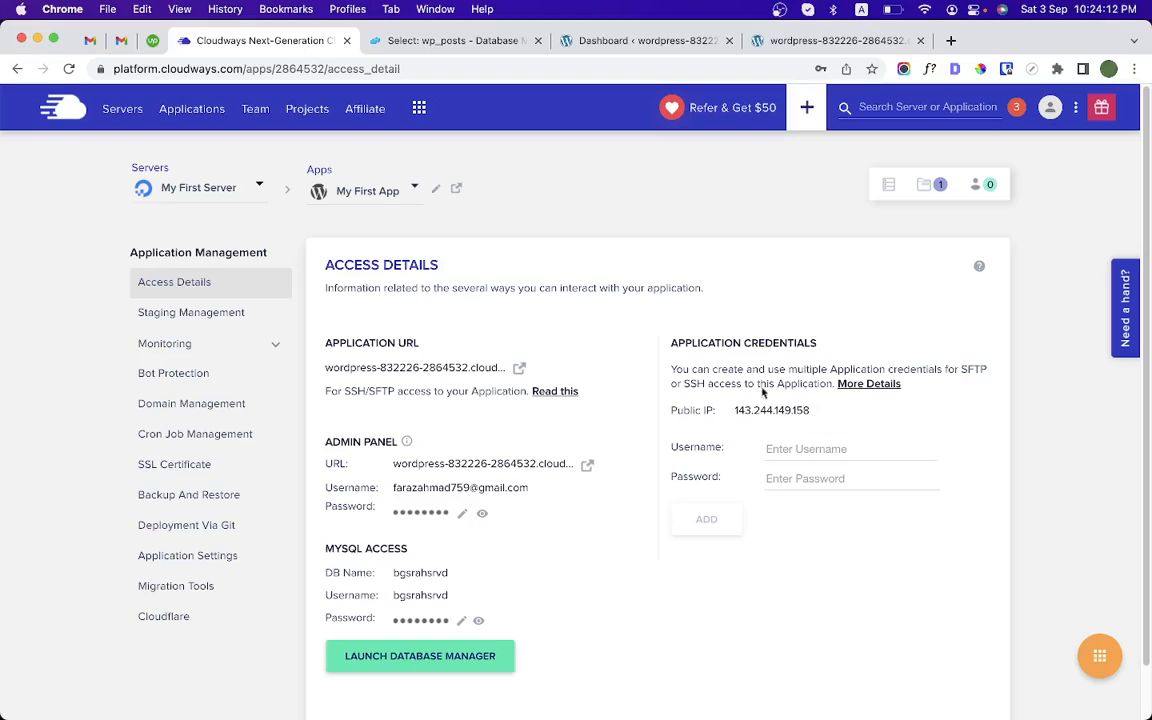
pyautogui.moveTo(673, 342); pyautogui.dragTo(838, 344)
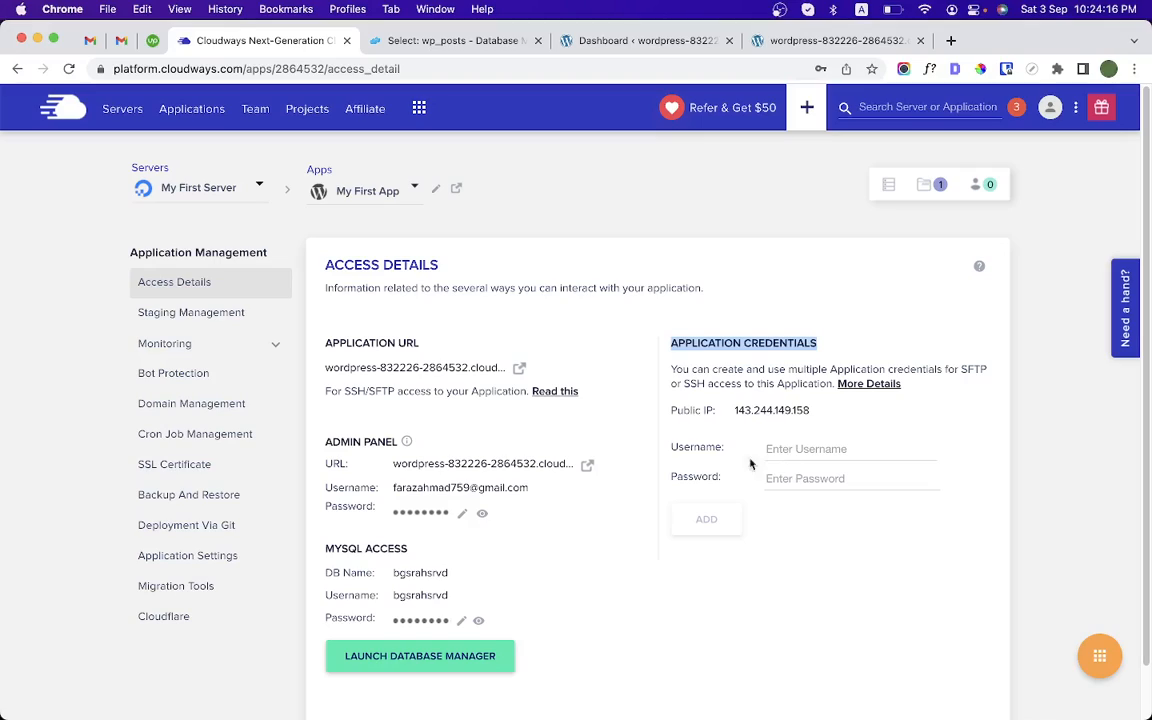
pyautogui.moveTo(672, 373); pyautogui.dragTo(820, 384)
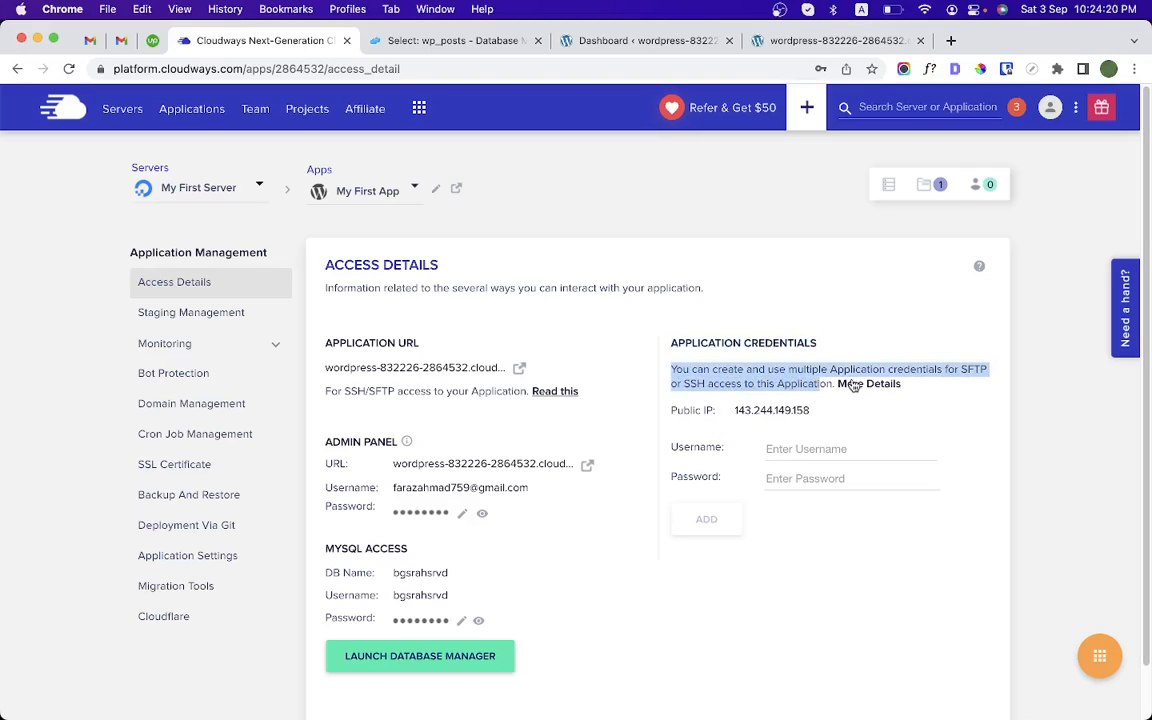
pyautogui.click(962, 366)
pyautogui.moveTo(962, 366); pyautogui.dragTo(993, 371)
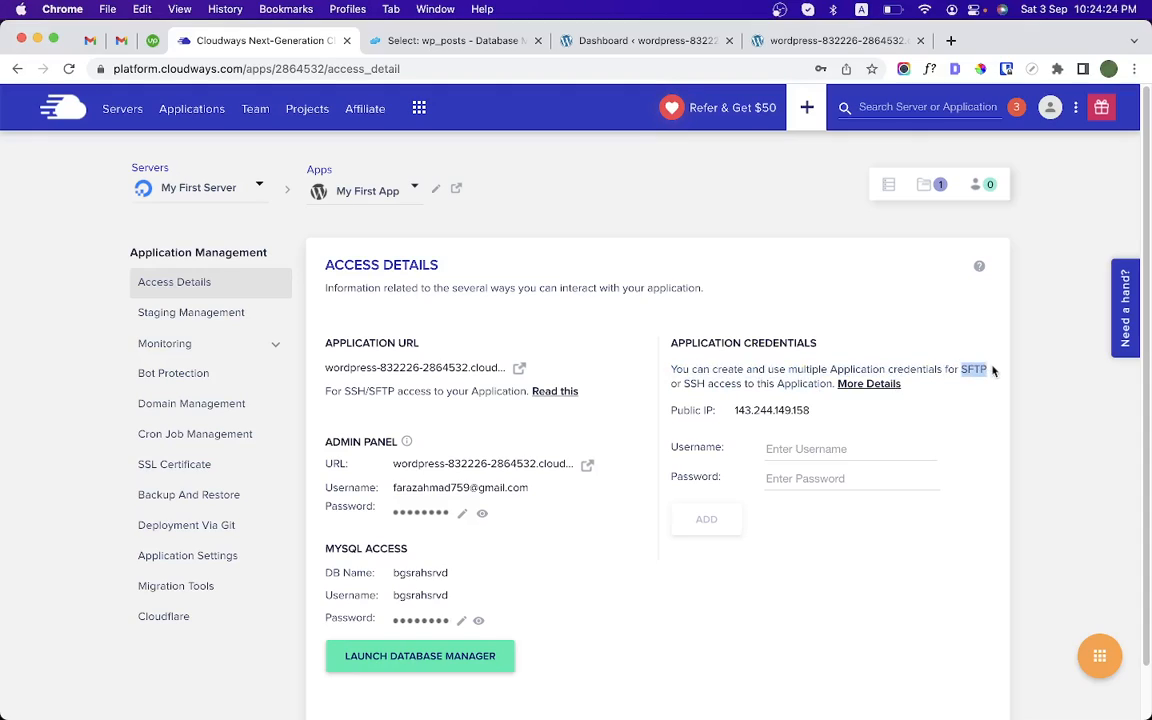
pyautogui.moveTo(684, 384); pyautogui.dragTo(705, 386)
pyautogui.click(820, 449)
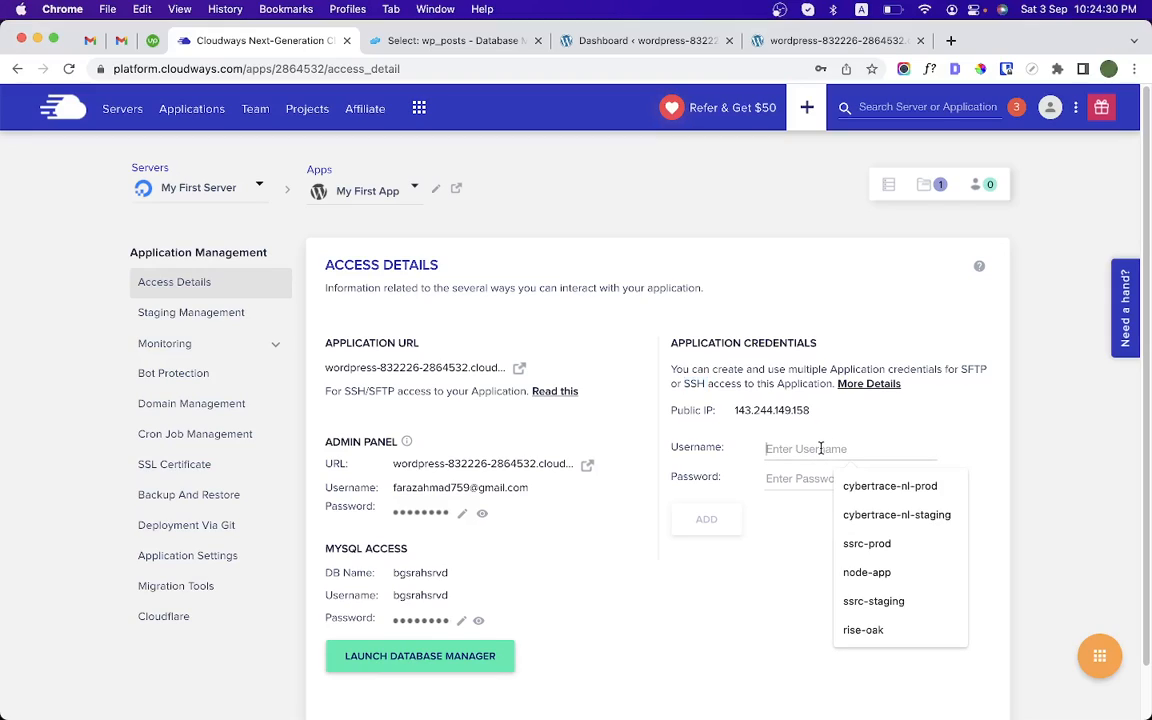
pyautogui.write('my-fri')
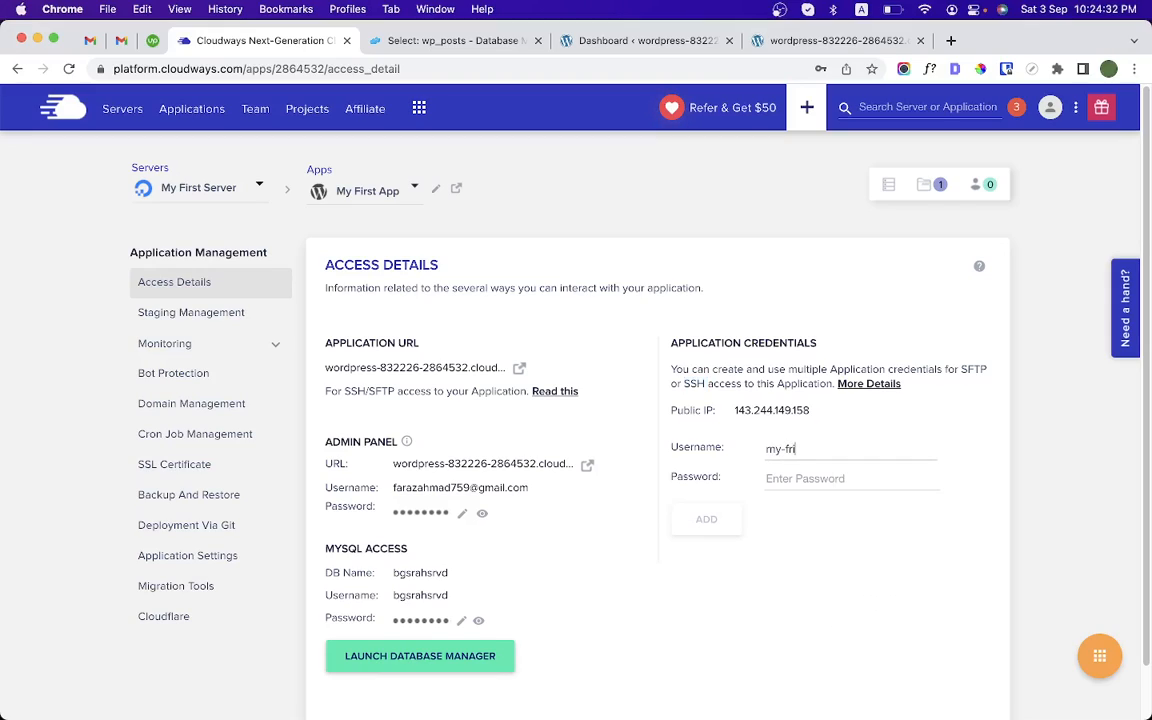
pyautogui.write('st-app')
pyautogui.press('Tab')
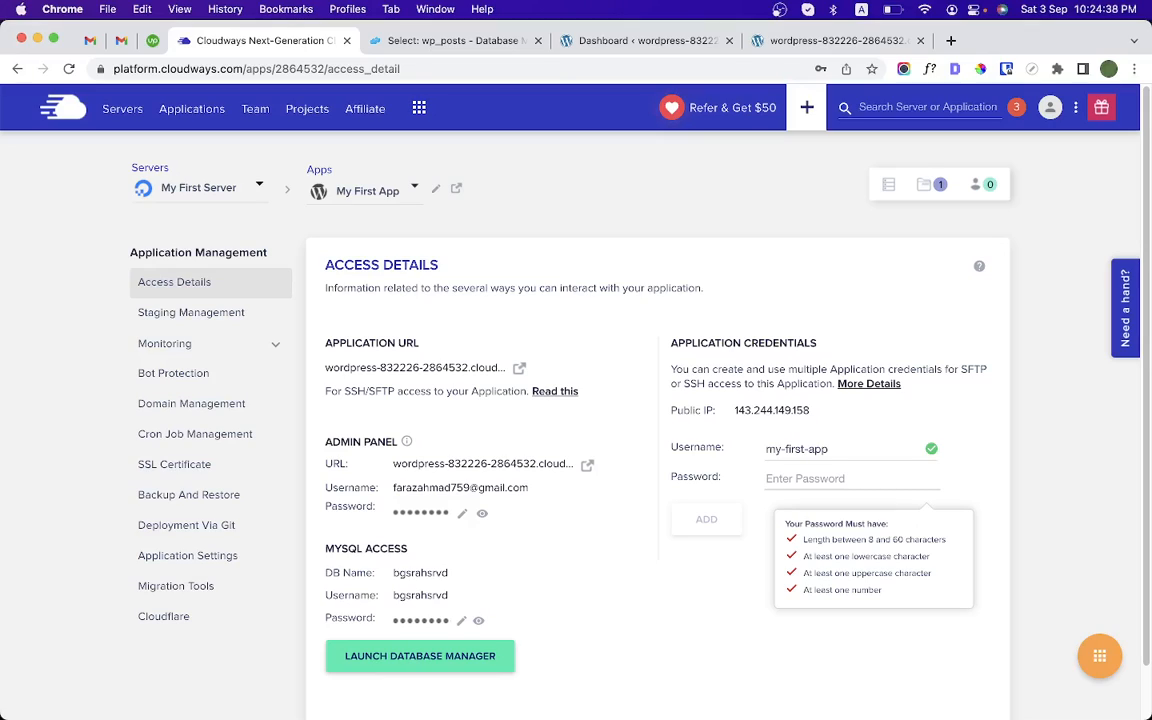
# Try to set a password for the my-first-app application credentials.
pyautogui.click(795, 480)
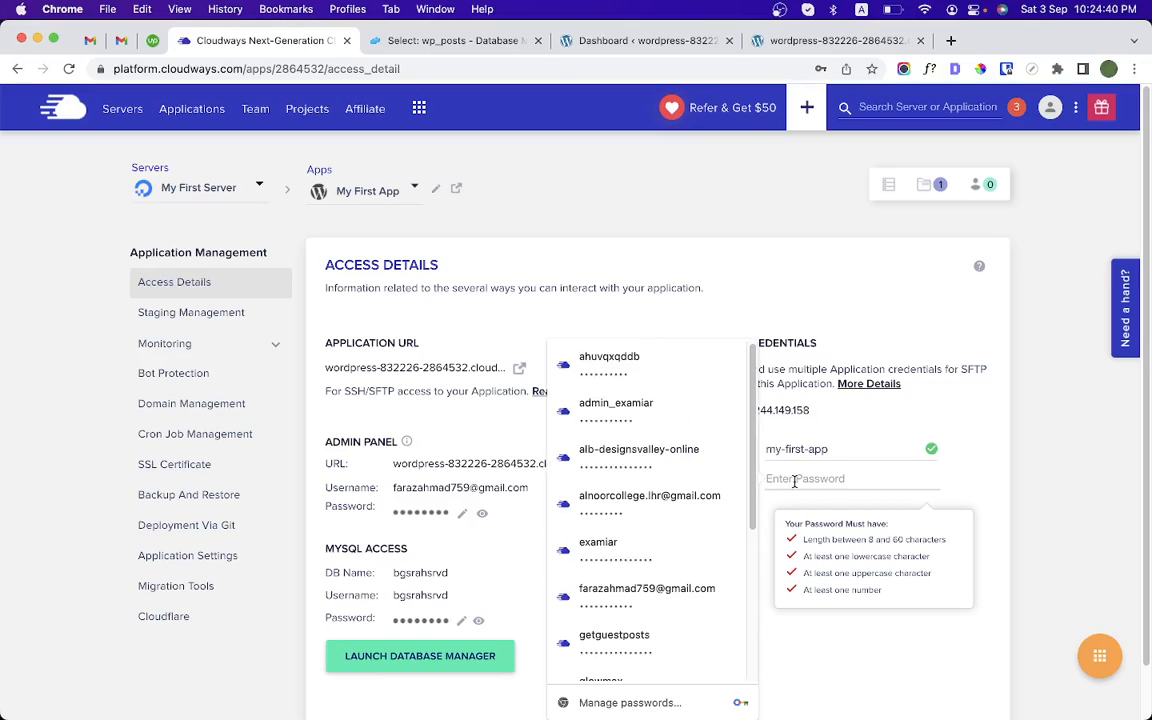
pyautogui.scroll(-5, 689, 470)
pyautogui.click(903, 439)
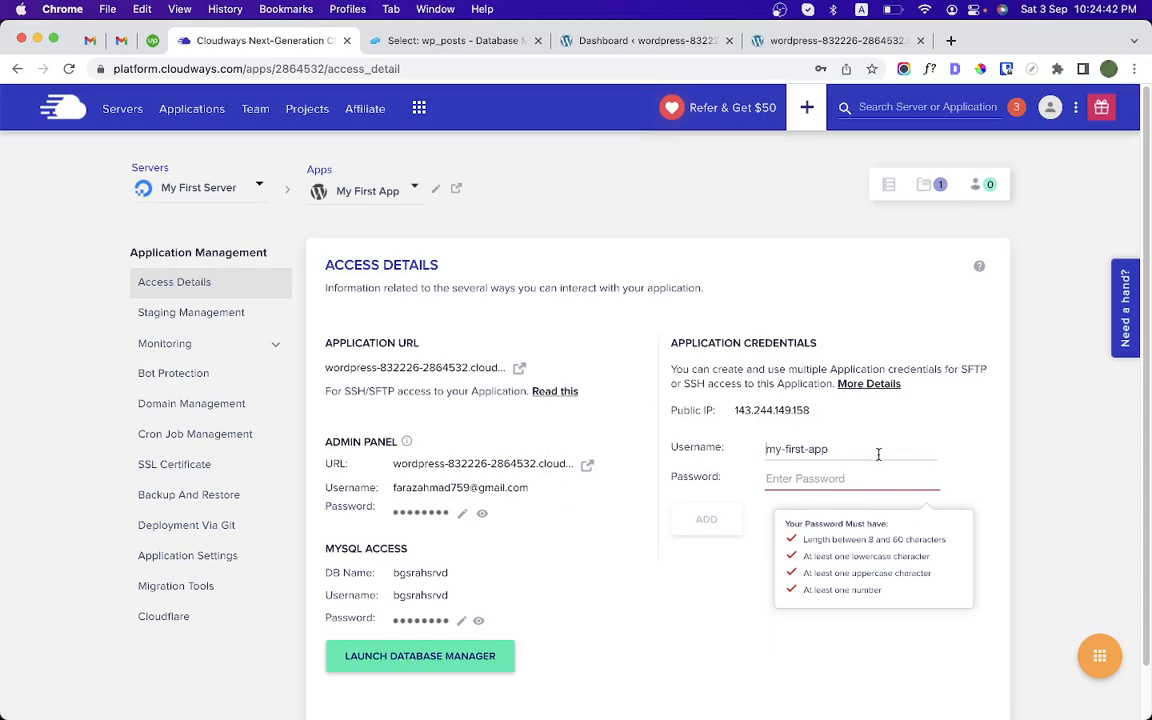
pyautogui.click(839, 476)
pyautogui.write('•••••••••••••••••••••')
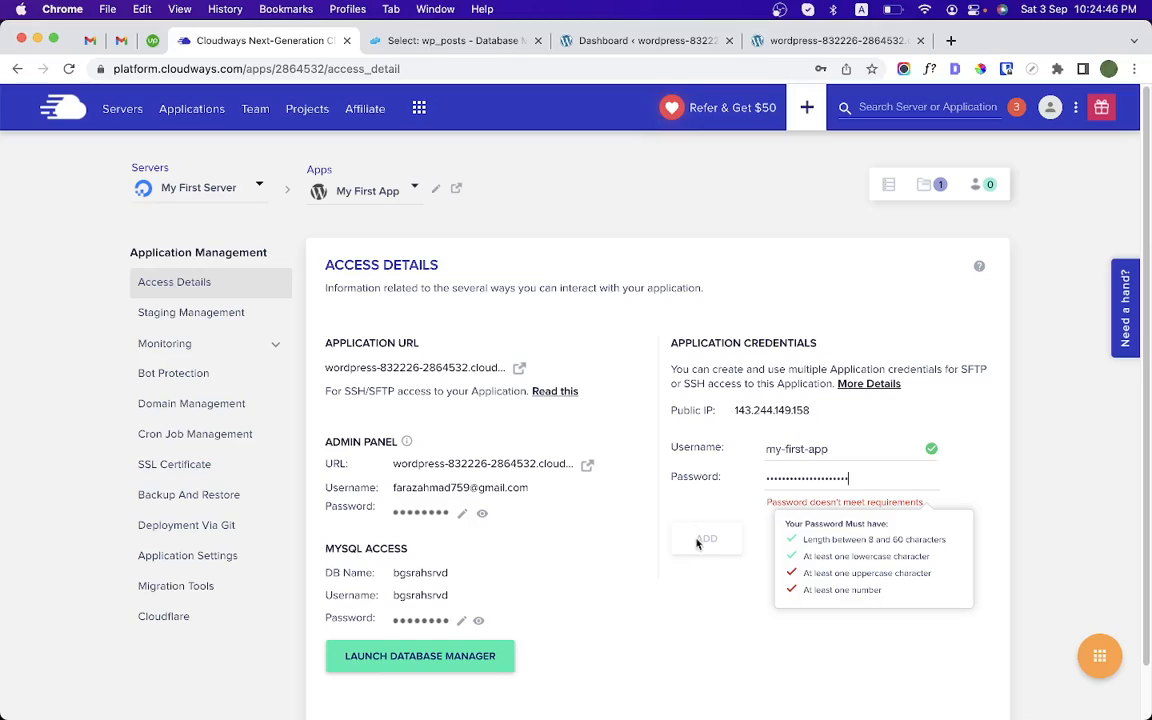
pyautogui.click(745, 512)
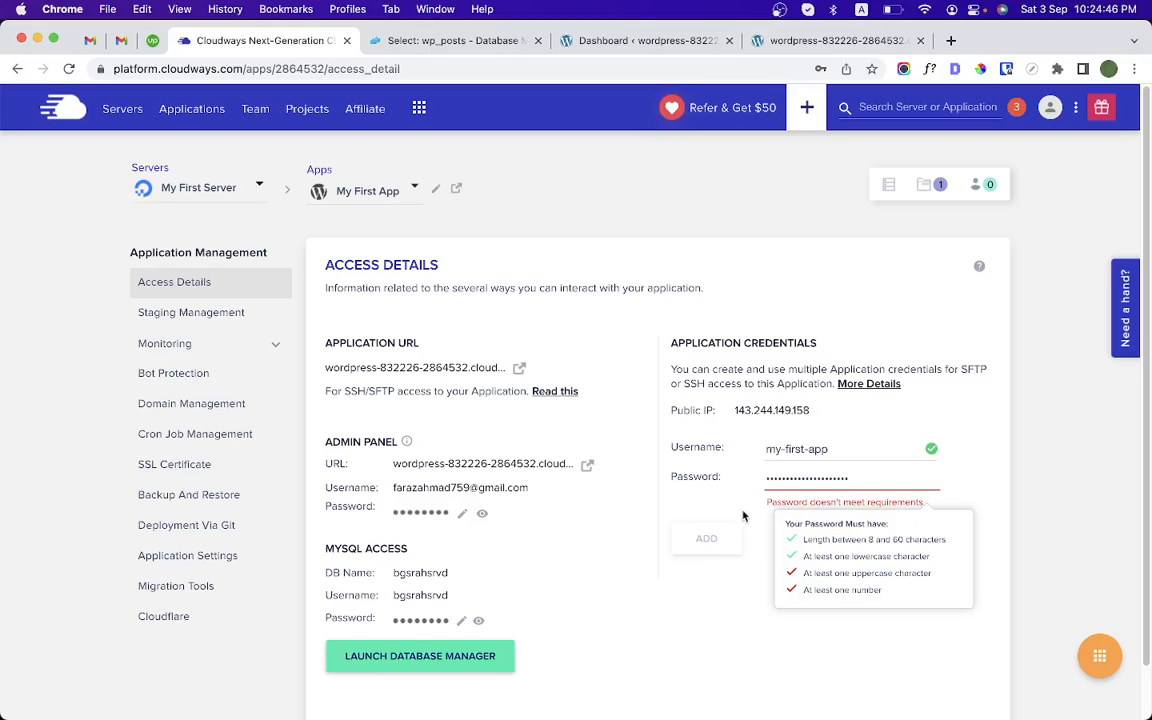
# Complete the password so it meets the requirements and add the my-first-app SFTP/SSH application credentials.
pyautogui.click(847, 476)
pyautogui.write('•1')
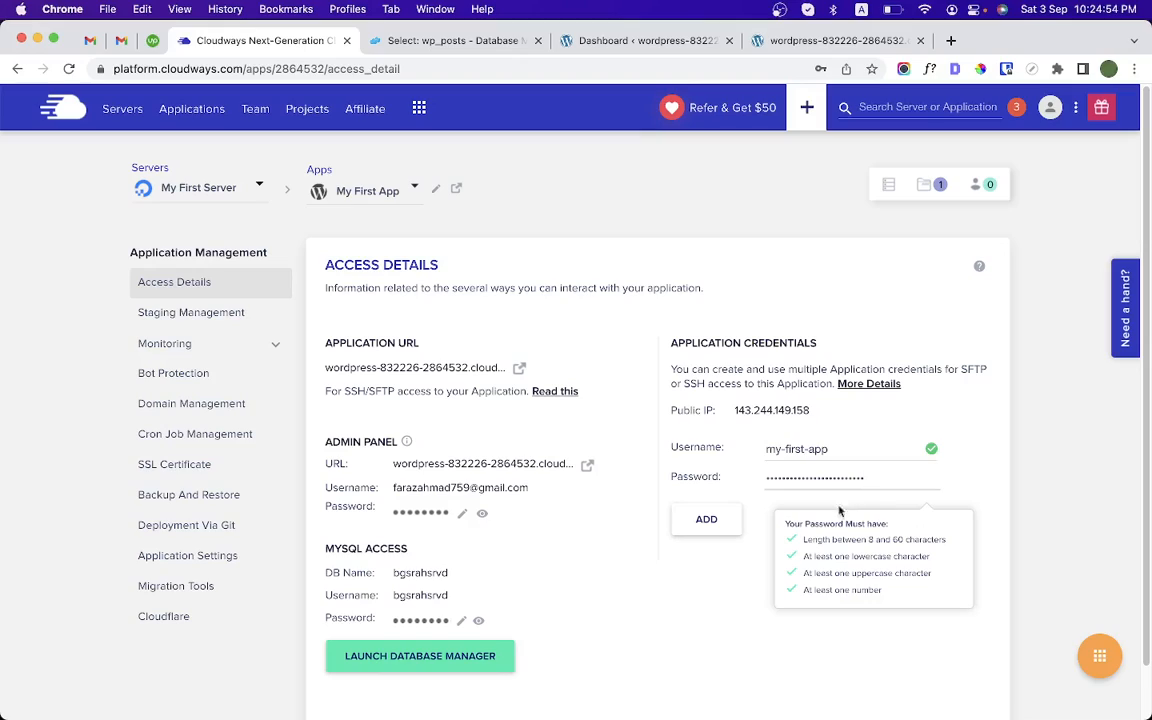
pyautogui.click(697, 530)
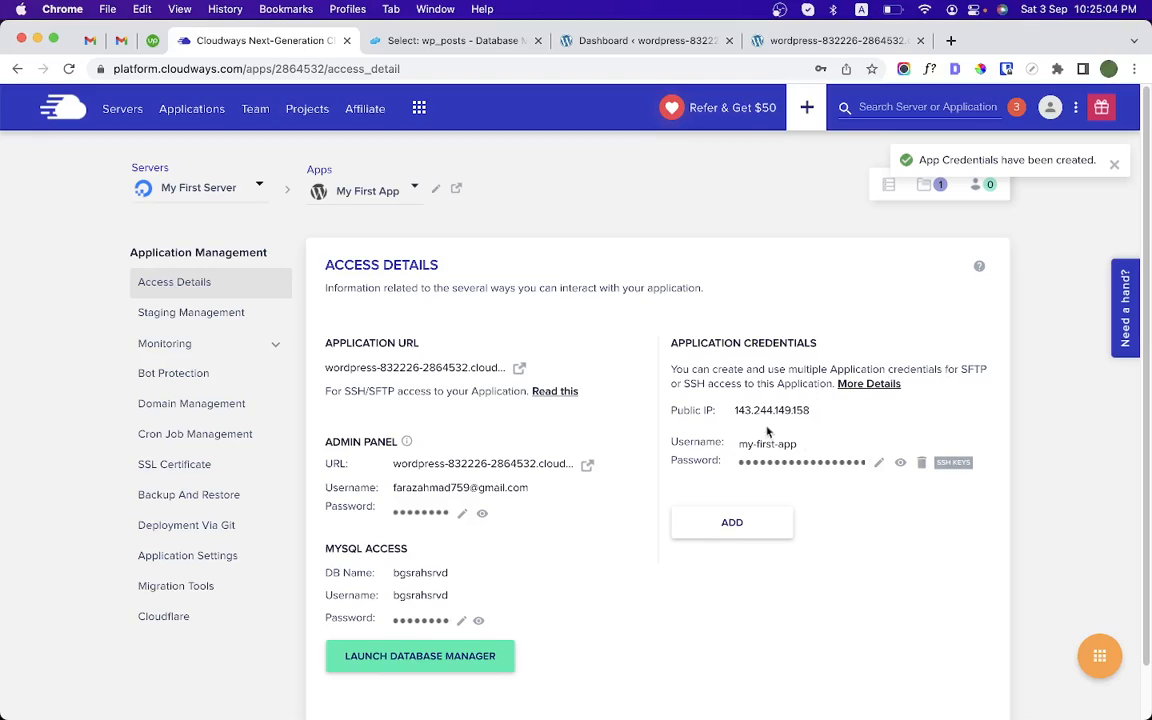
pyautogui.doubleClick(967, 367)
# Launch a staging application for My First App on My First Server (same server) from Staging Management.
pyautogui.click(192, 318)
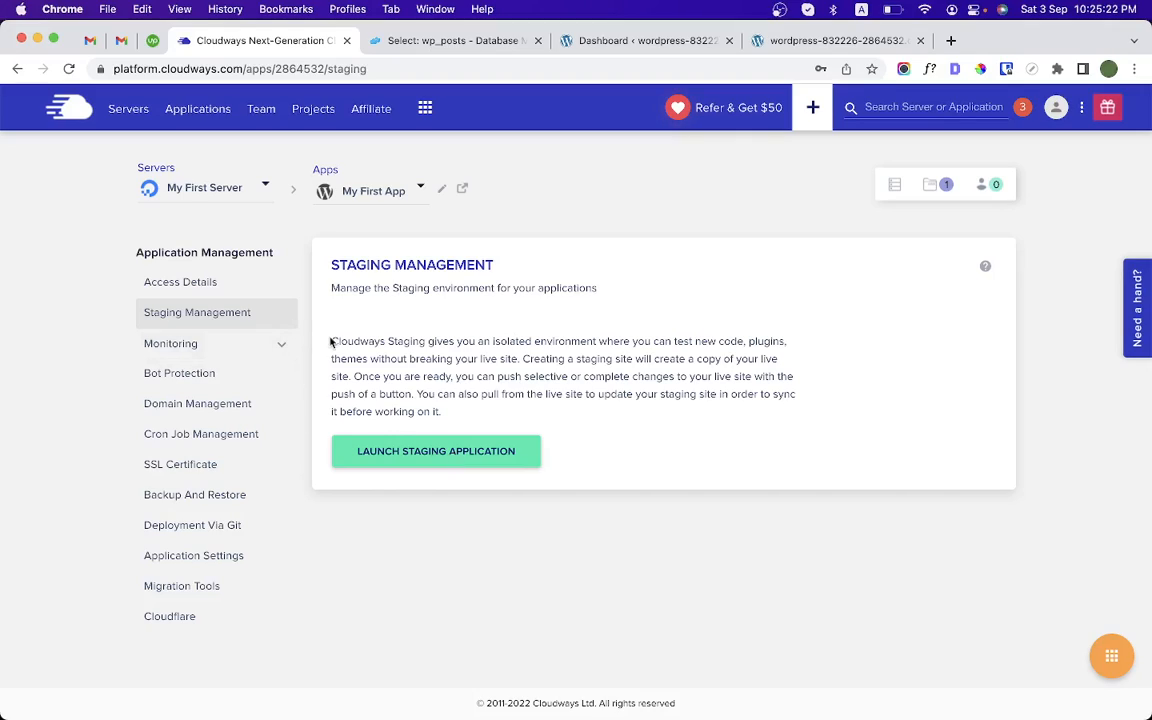
pyautogui.moveTo(331, 342); pyautogui.dragTo(599, 342)
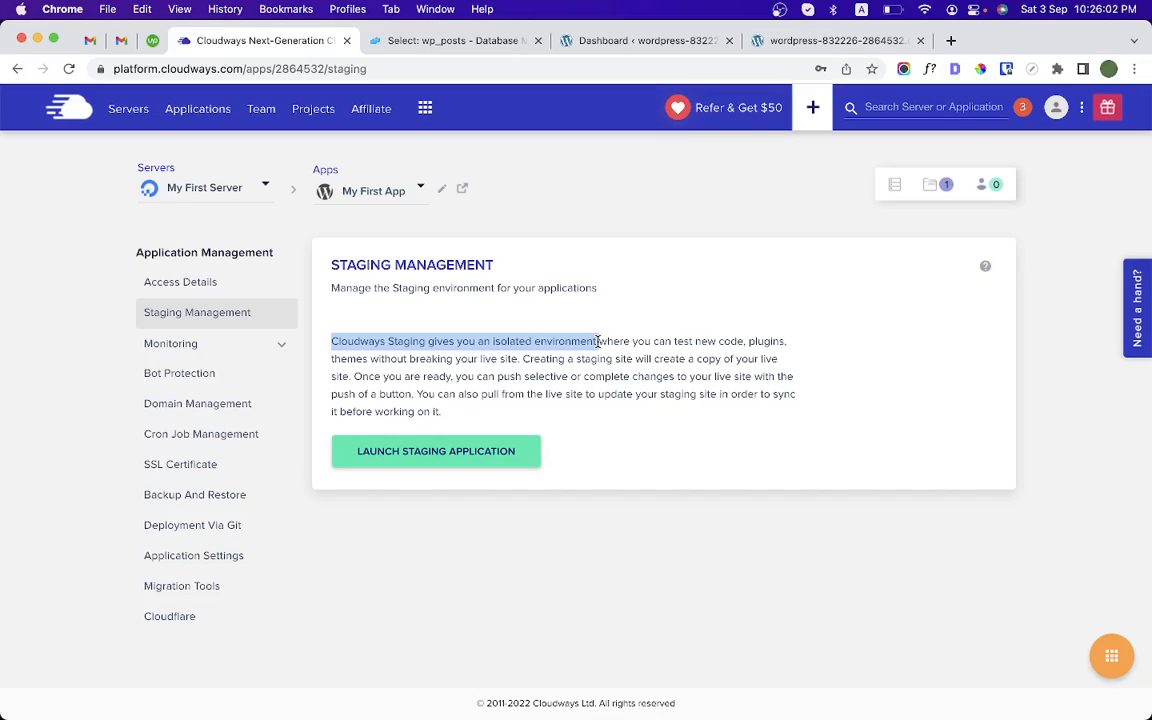
pyautogui.click(497, 461)
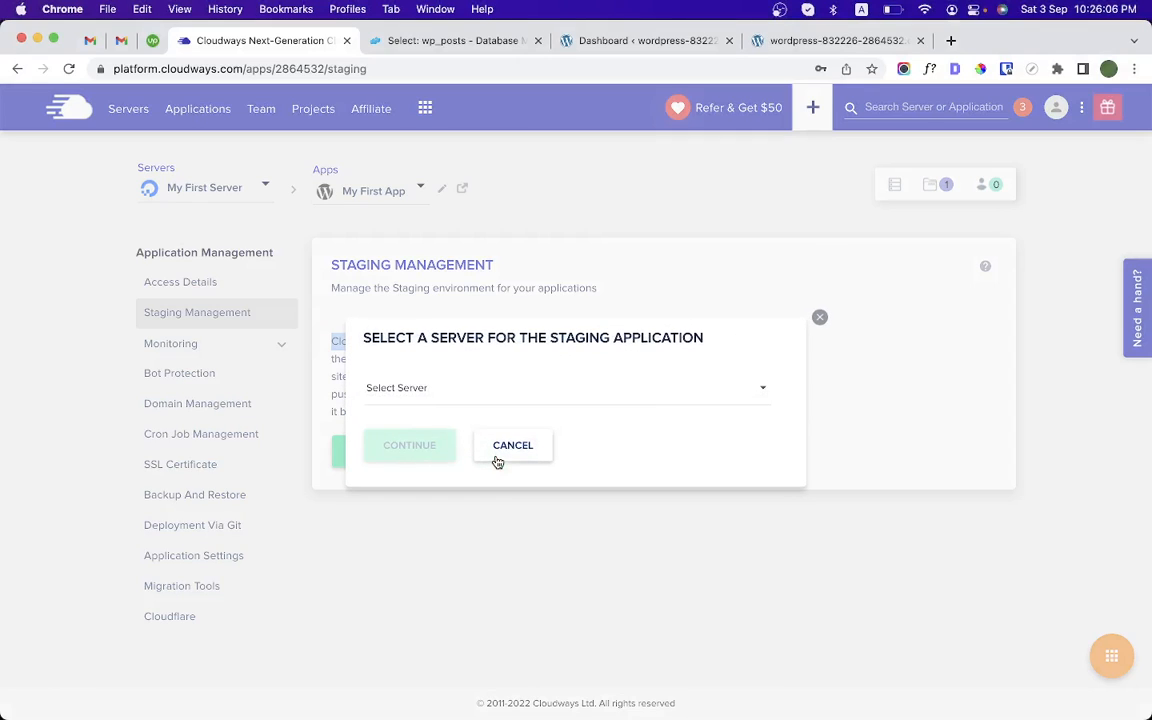
pyautogui.click(478, 387)
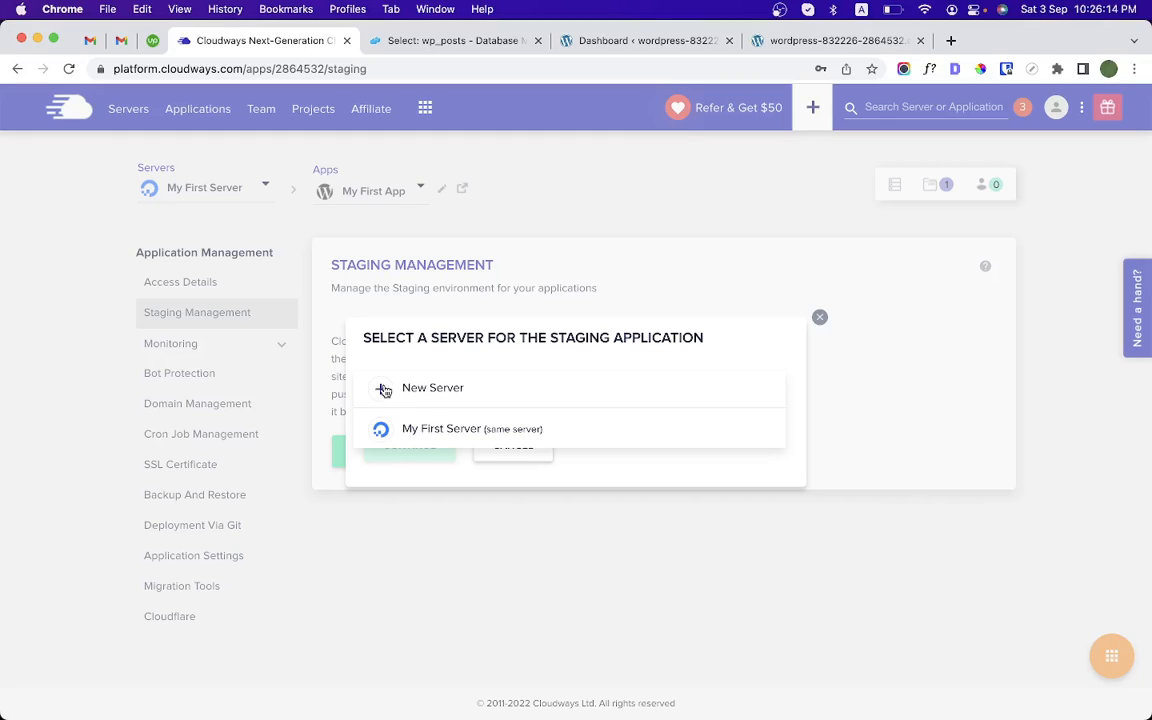
pyautogui.click(444, 432)
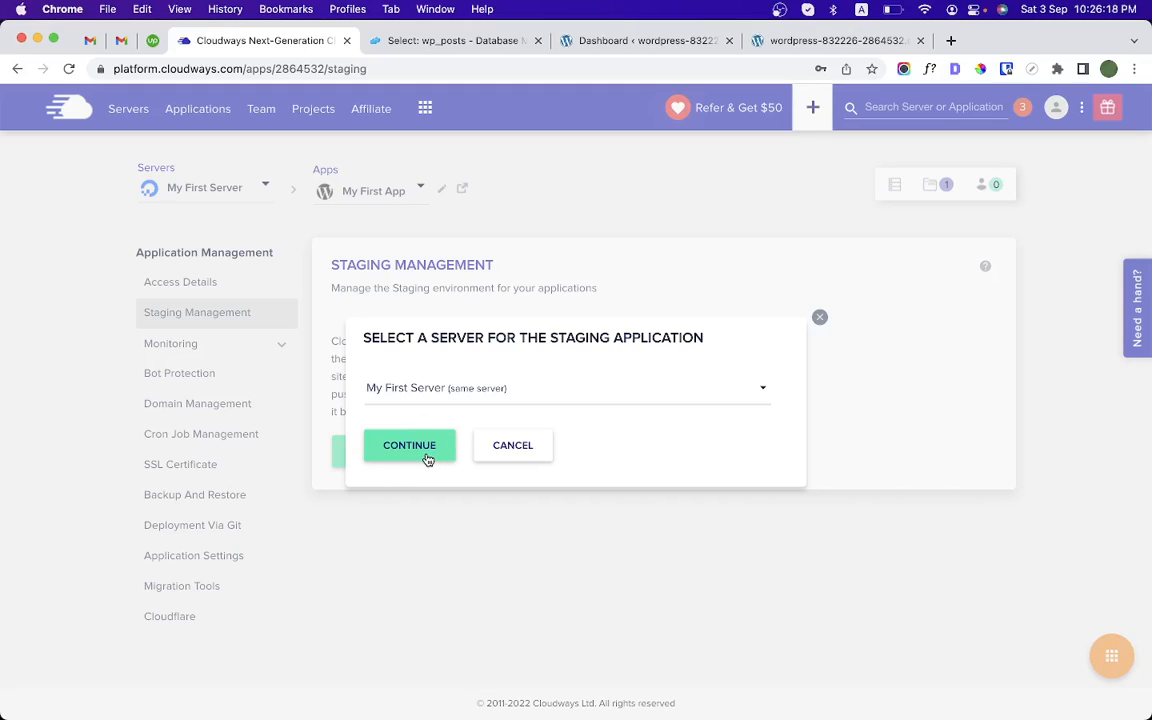
pyautogui.click(427, 459)
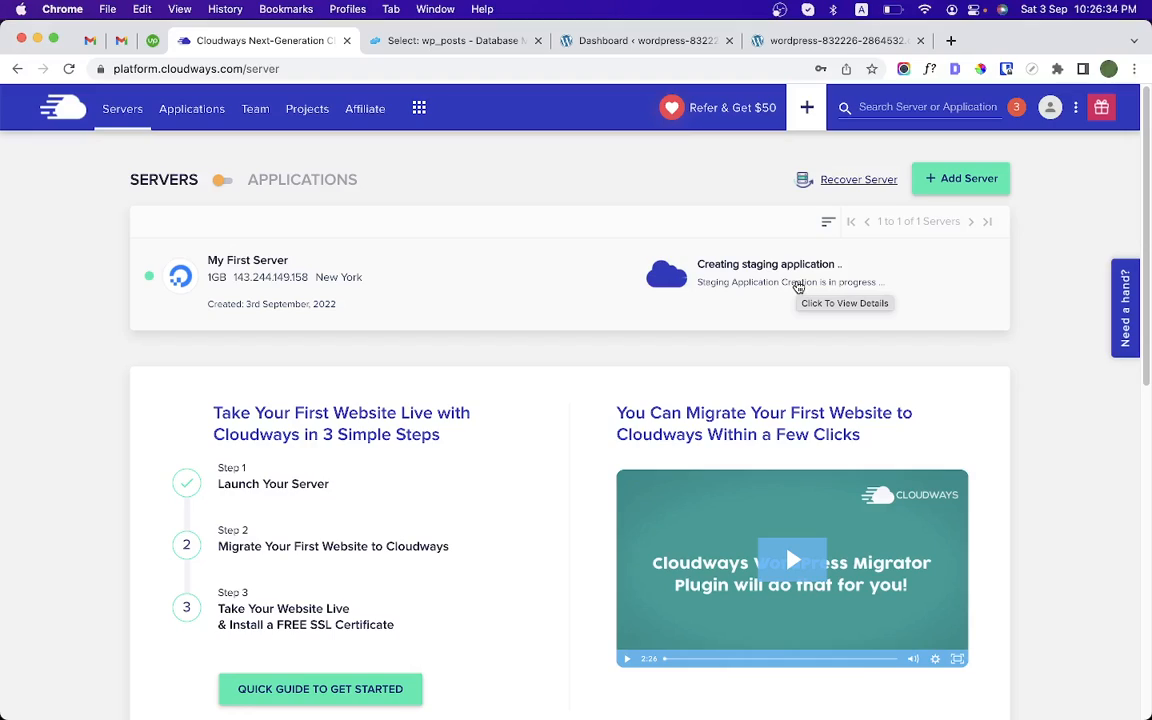
# Close the database manager, WordPress dashboard and live site pages, leaving only the Cloudways page of this session open.
pyautogui.click(537, 41)
pyautogui.click(537, 41)
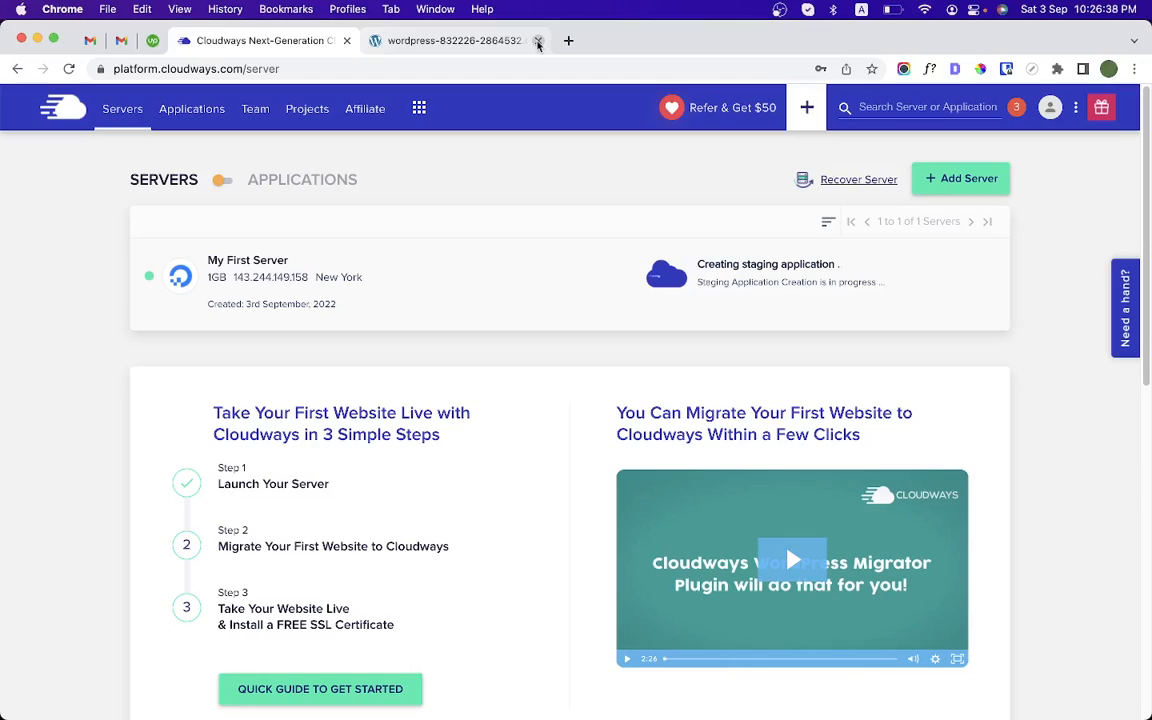
pyautogui.click(537, 41)
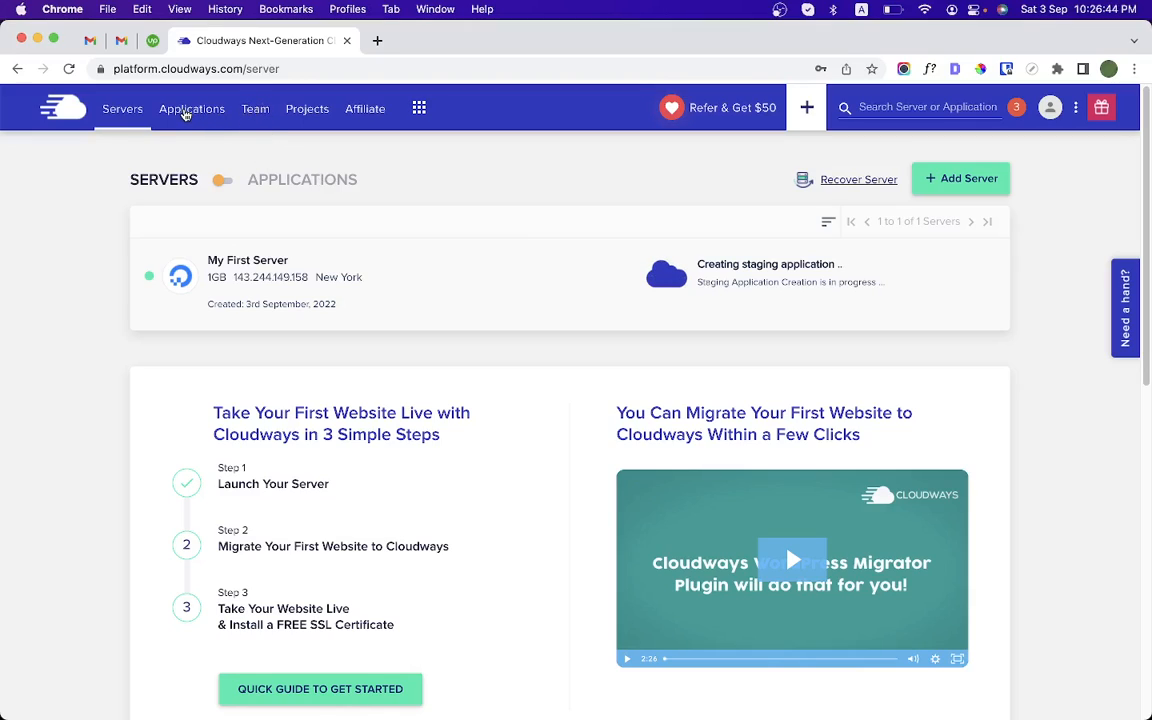
# Look through the account's team members, projects and recoverable deleted servers, ending on the server list.
pyautogui.click(257, 111)
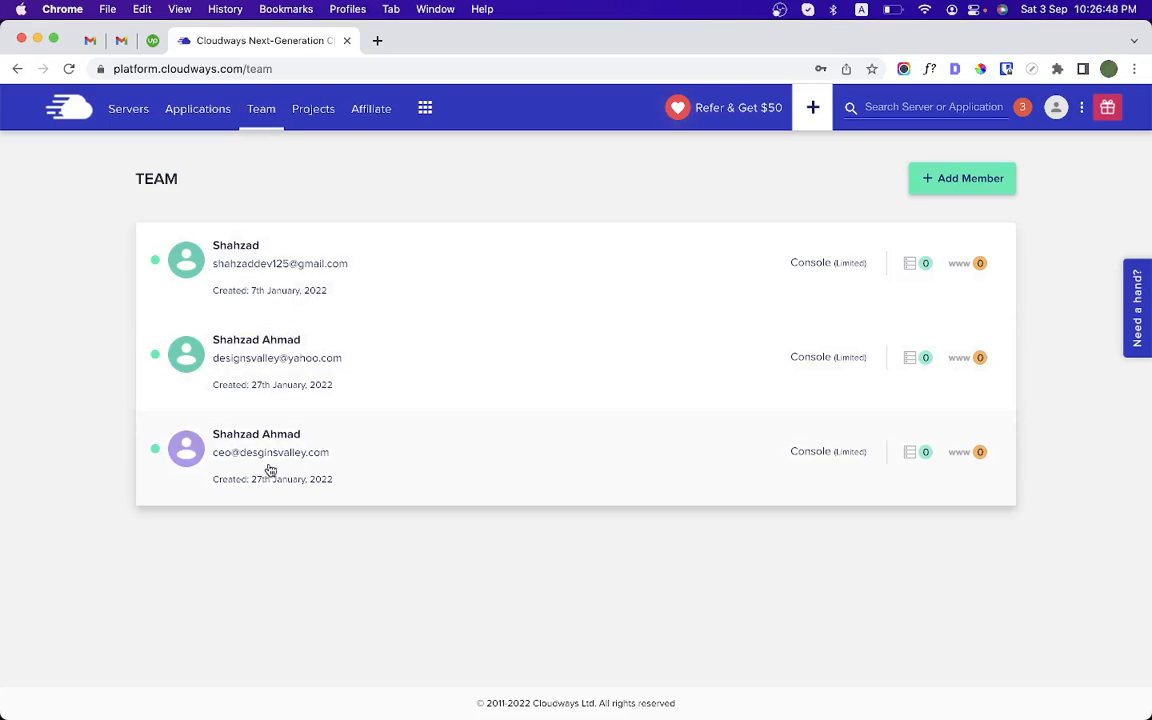
pyautogui.click(133, 117)
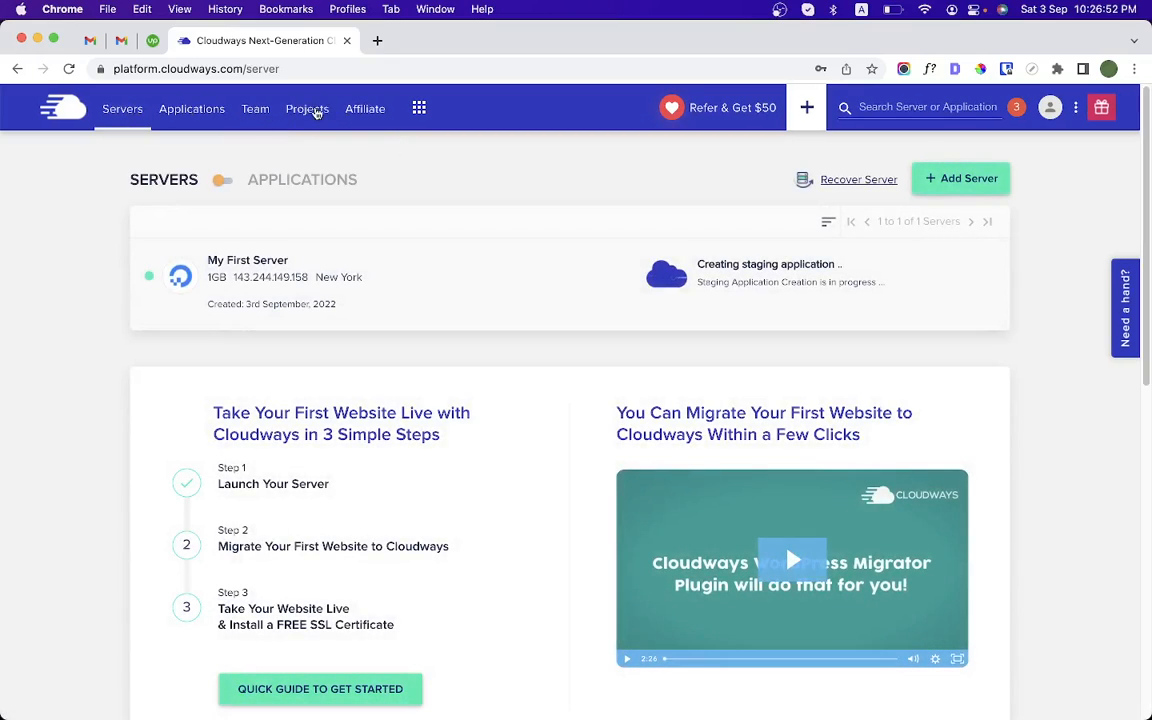
pyautogui.click(307, 110)
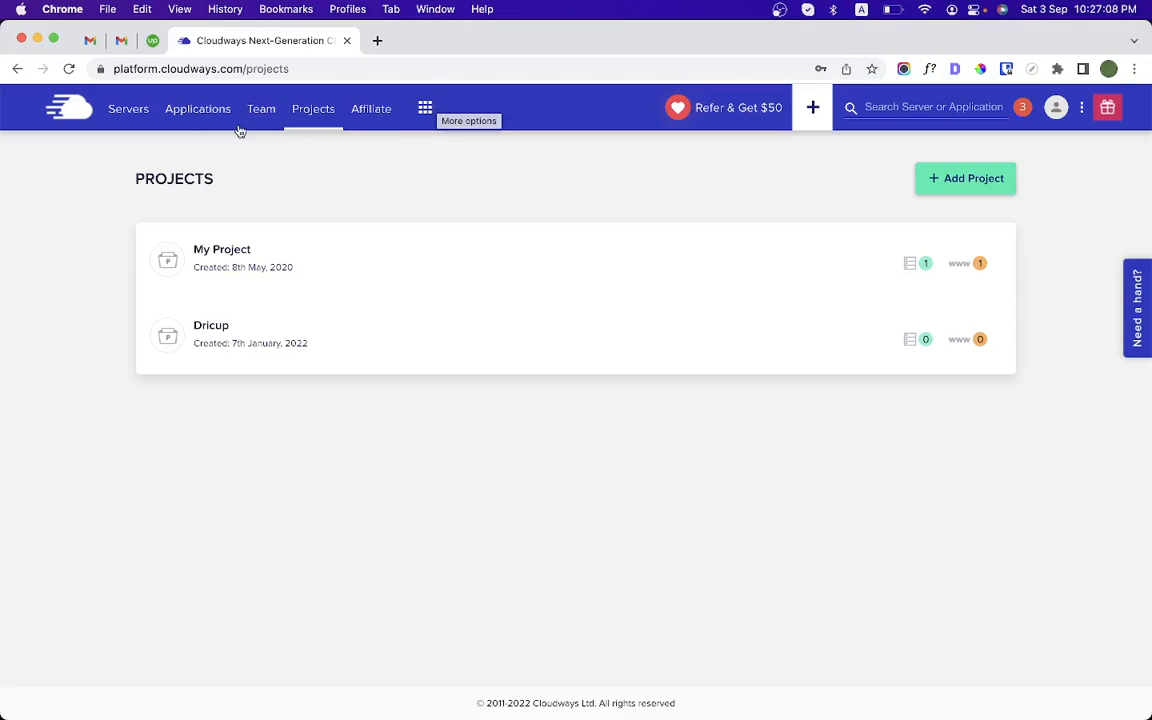
pyautogui.click(136, 112)
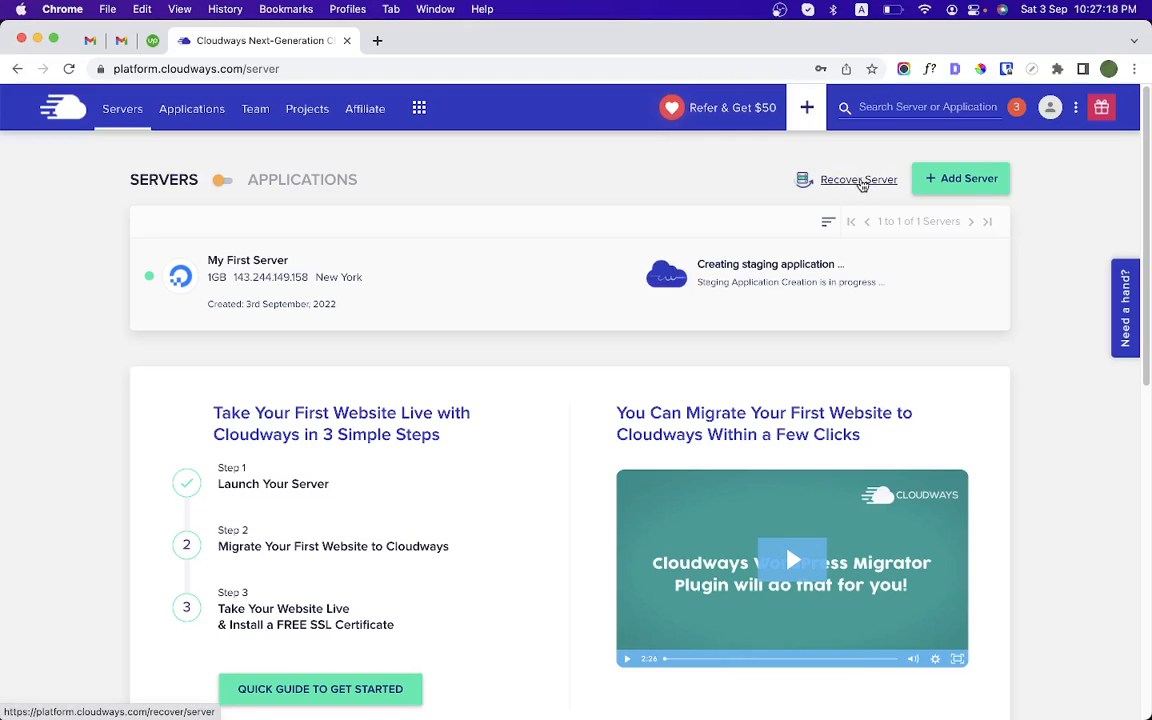
pyautogui.click(861, 184)
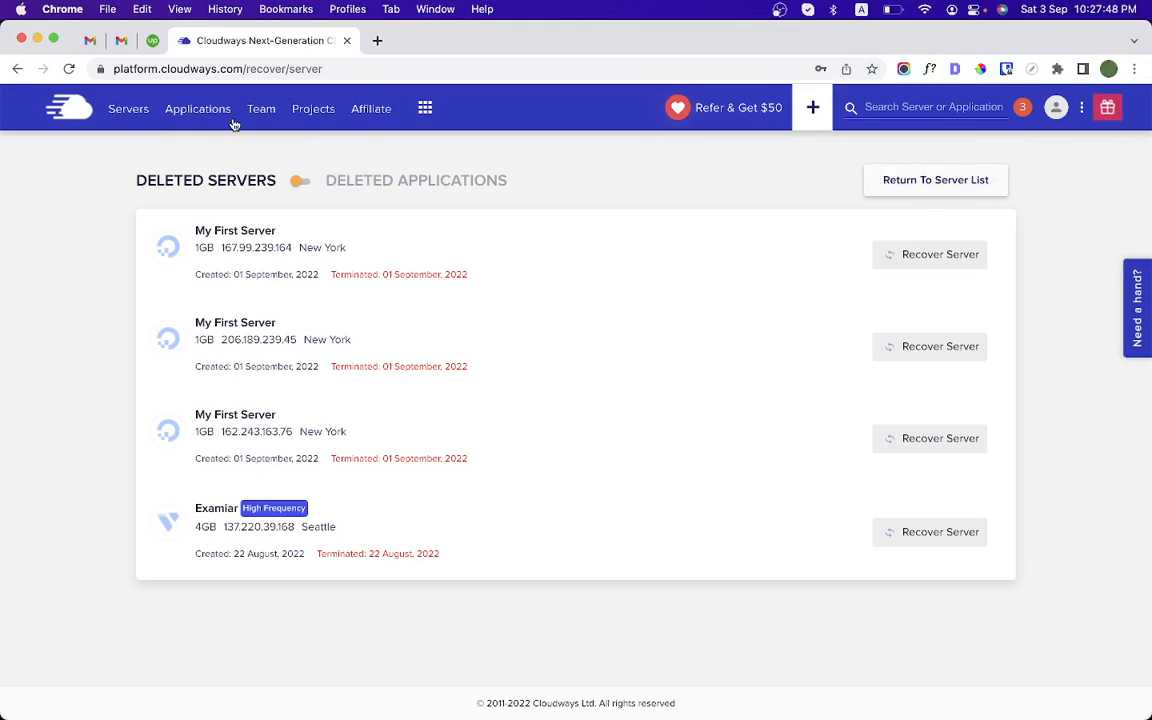
pyautogui.click(131, 112)
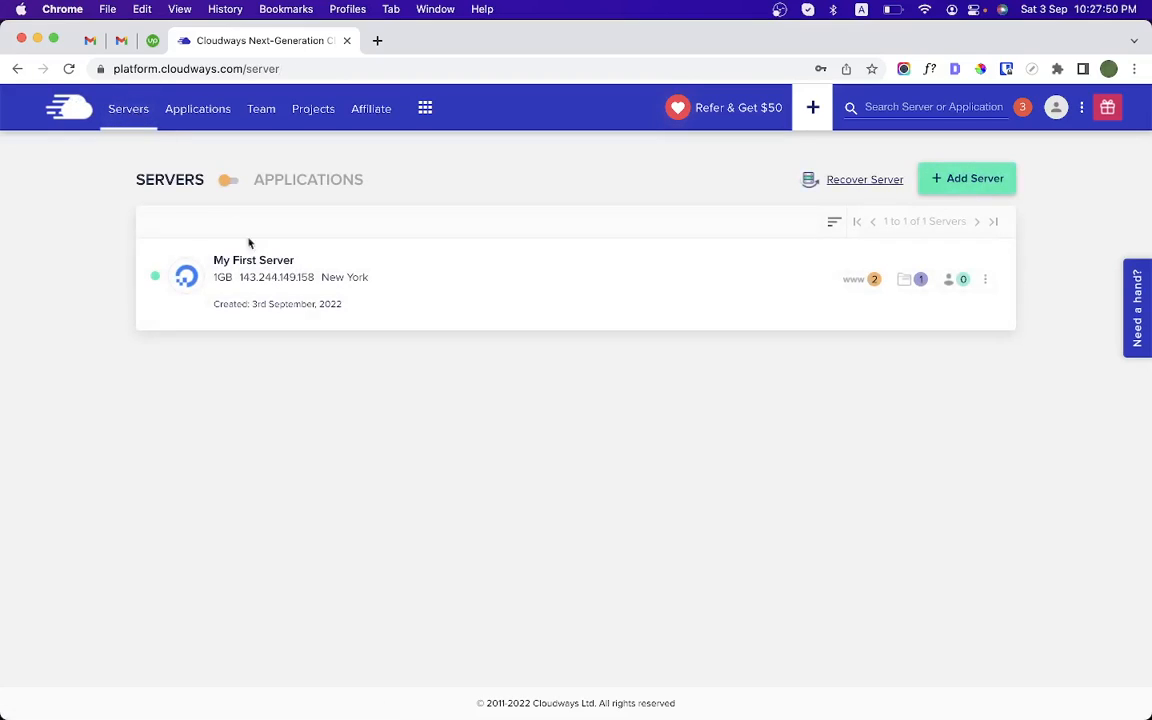
# Open My First App from My First Server's installed applications and go to its Staging Management.
pyautogui.click(855, 281)
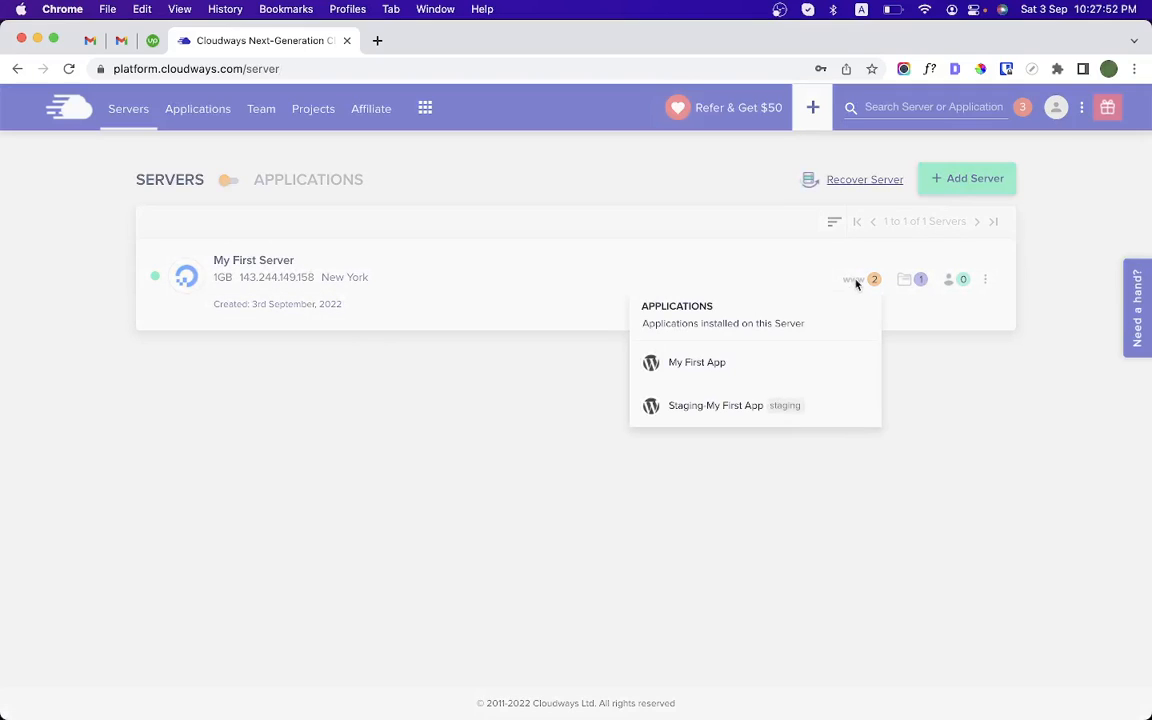
pyautogui.click(702, 364)
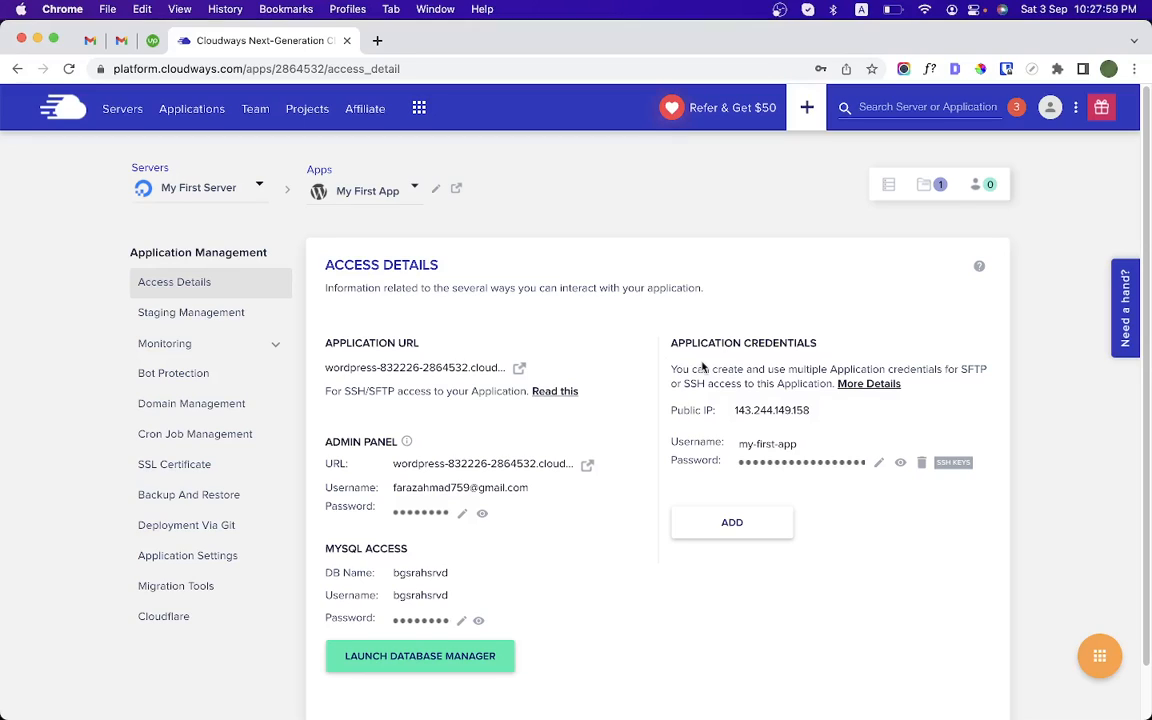
pyautogui.click(171, 322)
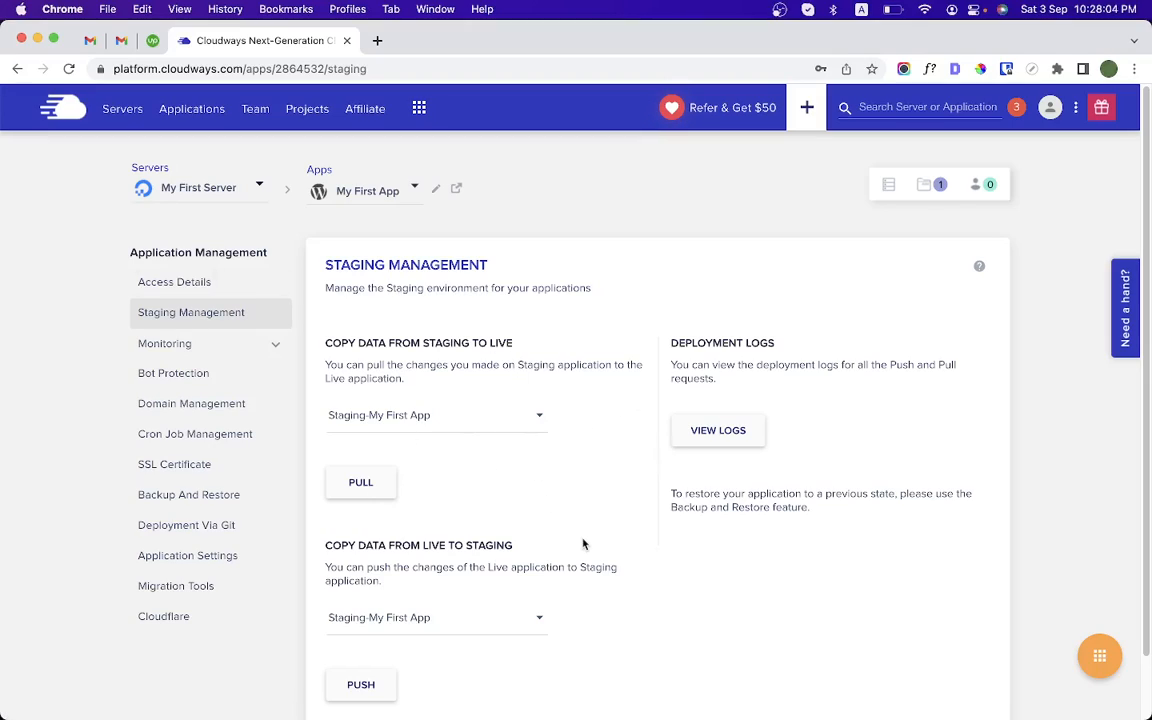
# Examine the options for copying data between Staging-My First App and the live application in both directions.
pyautogui.click(349, 425)
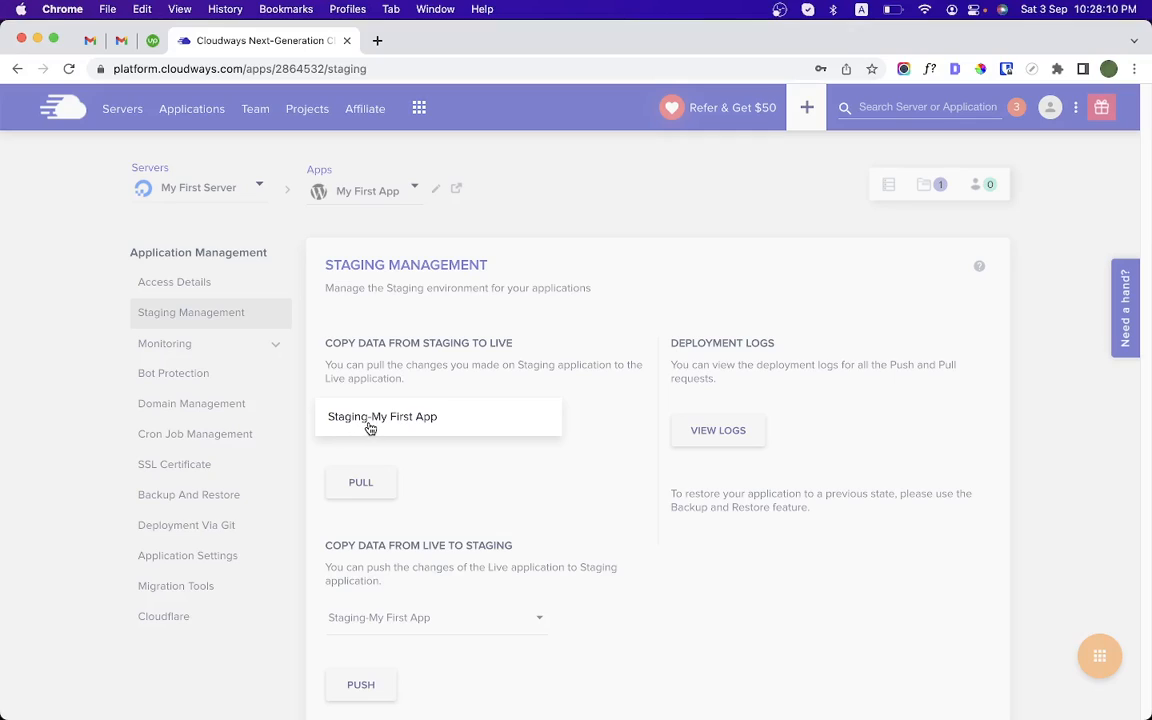
pyautogui.click(458, 468)
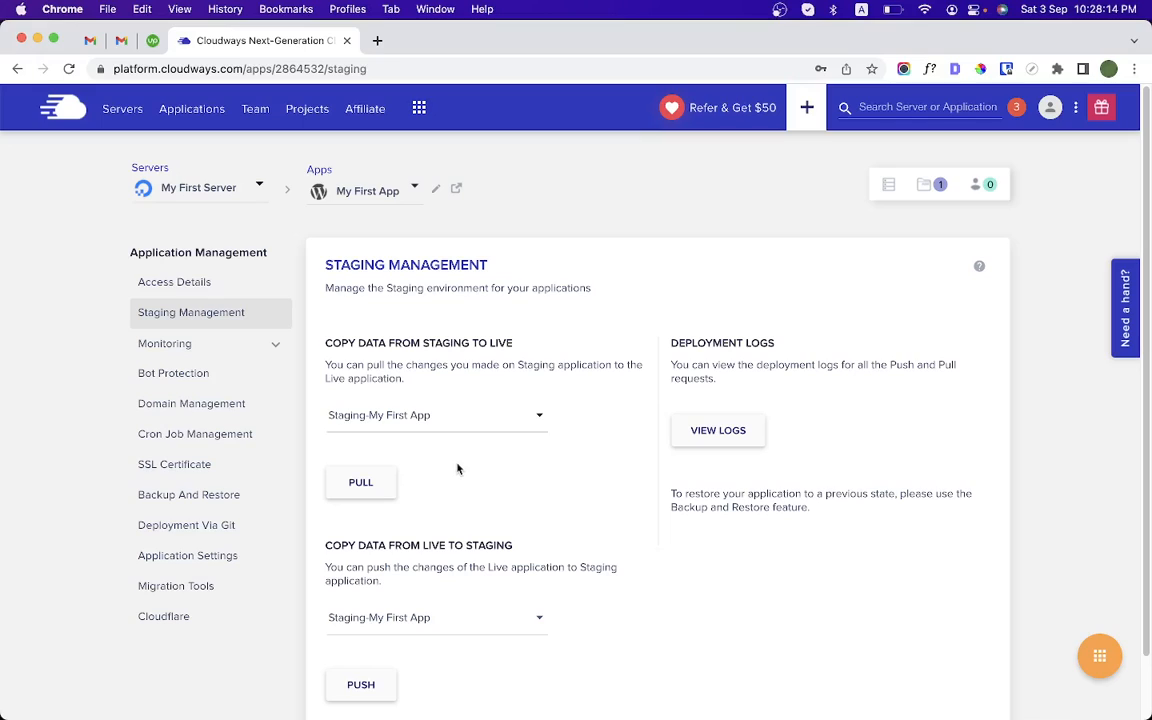
pyautogui.scroll(-2, 442, 557)
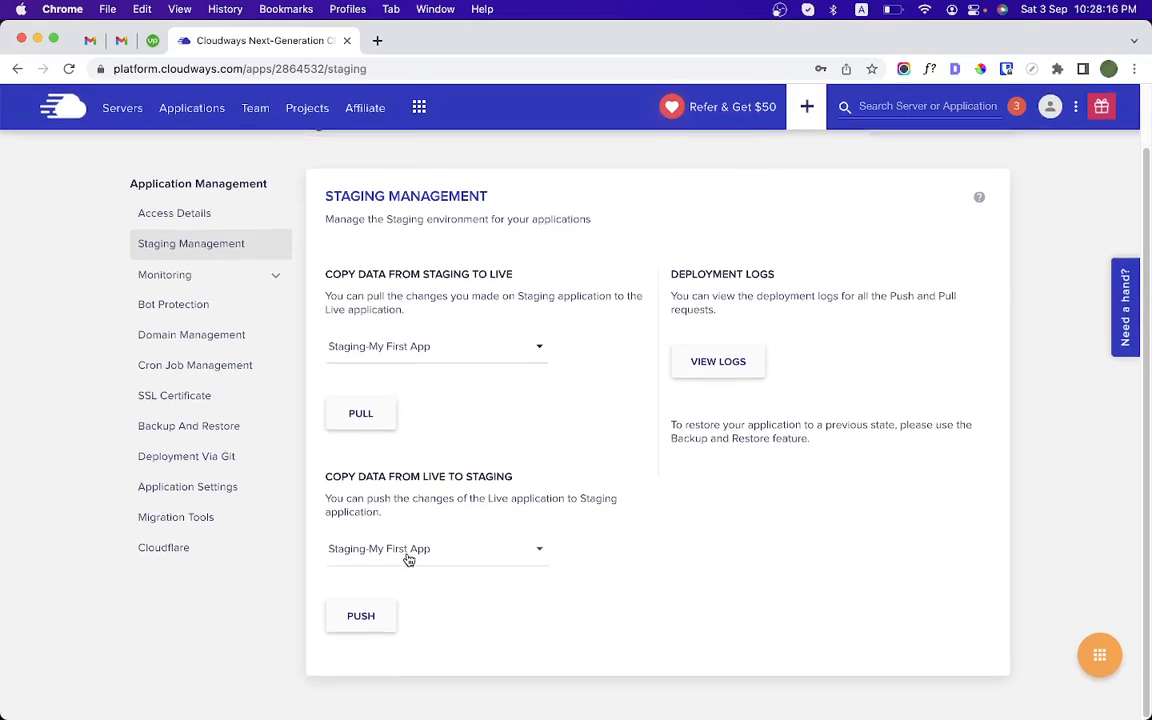
pyautogui.scroll(2, 410, 558)
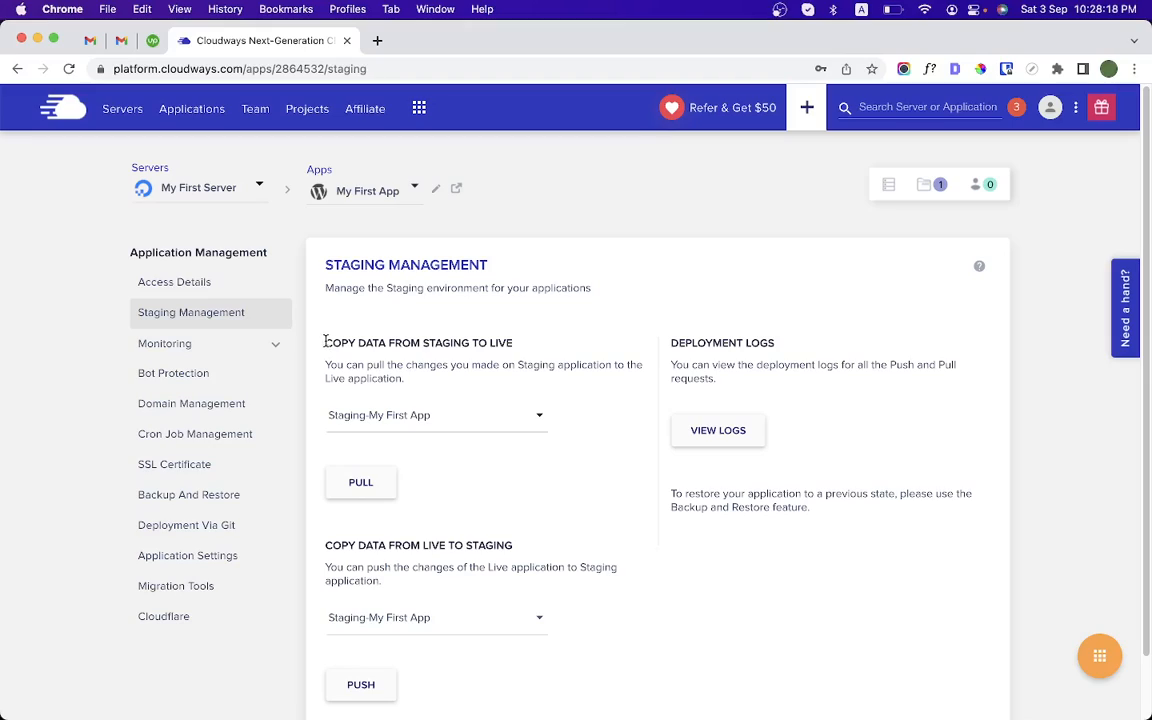
pyautogui.moveTo(325, 342); pyautogui.dragTo(521, 345)
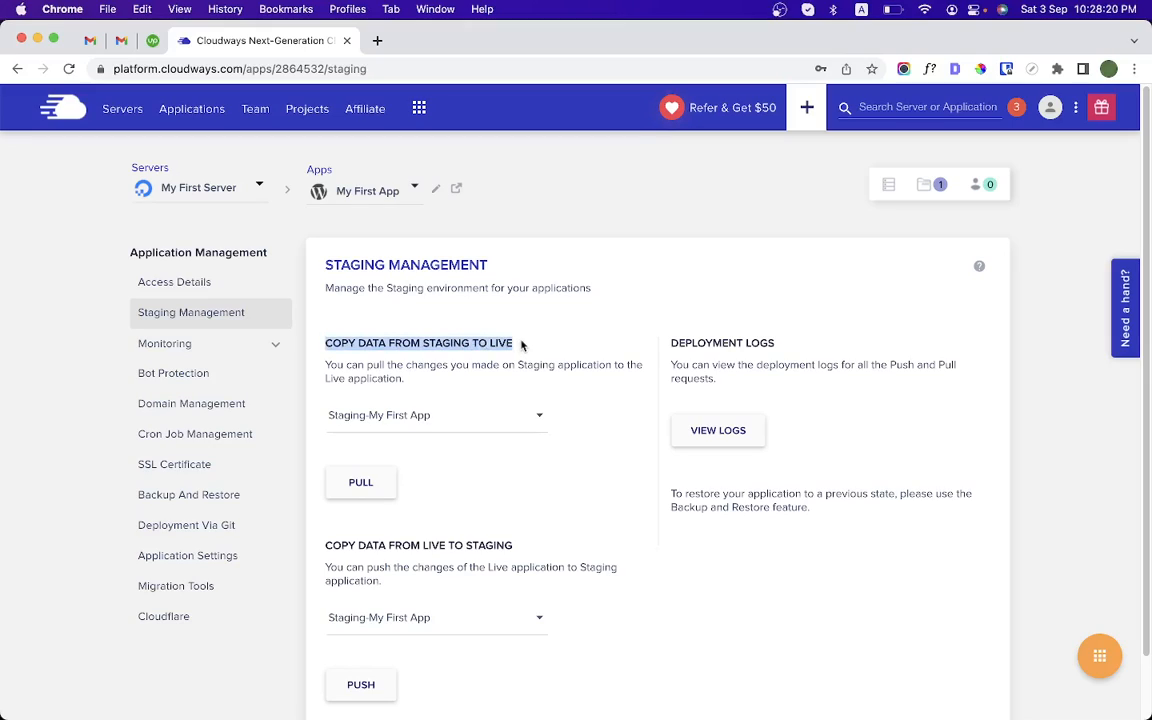
pyautogui.moveTo(325, 545); pyautogui.dragTo(351, 546)
pyautogui.tripleClick(350, 546)
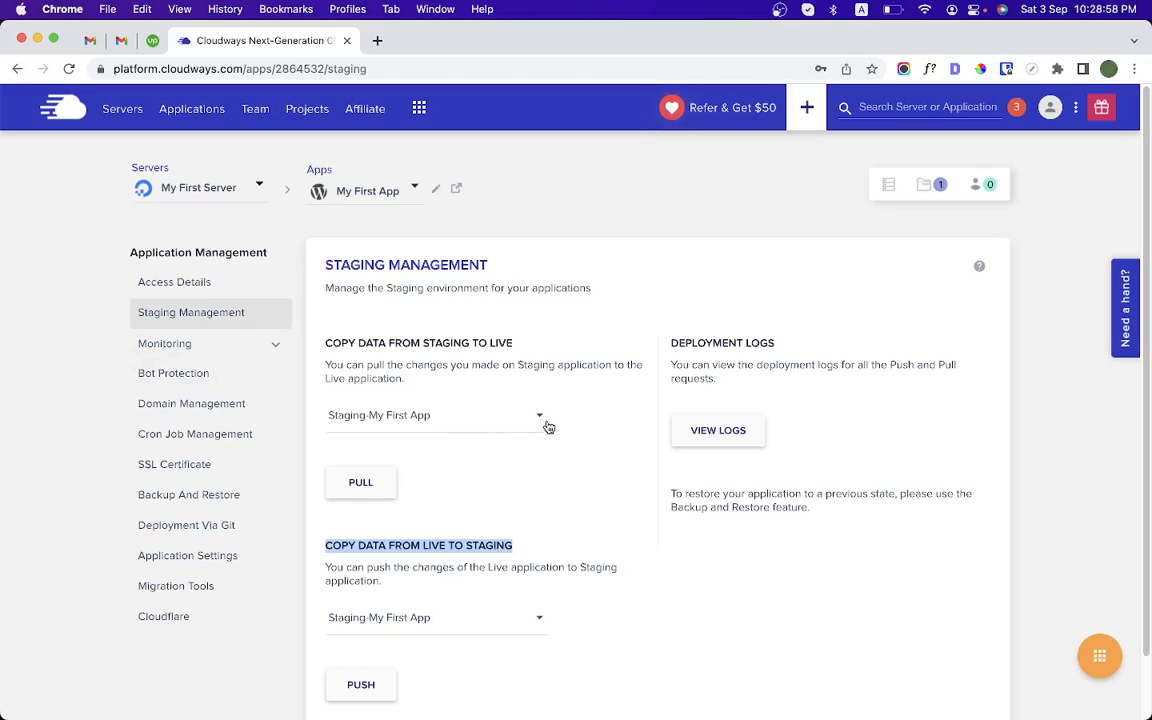
# Set a staging-to-live pull to include Web Application Files with Overwrite and the Full DB, and cancel it without proceeding.
pyautogui.click(370, 489)
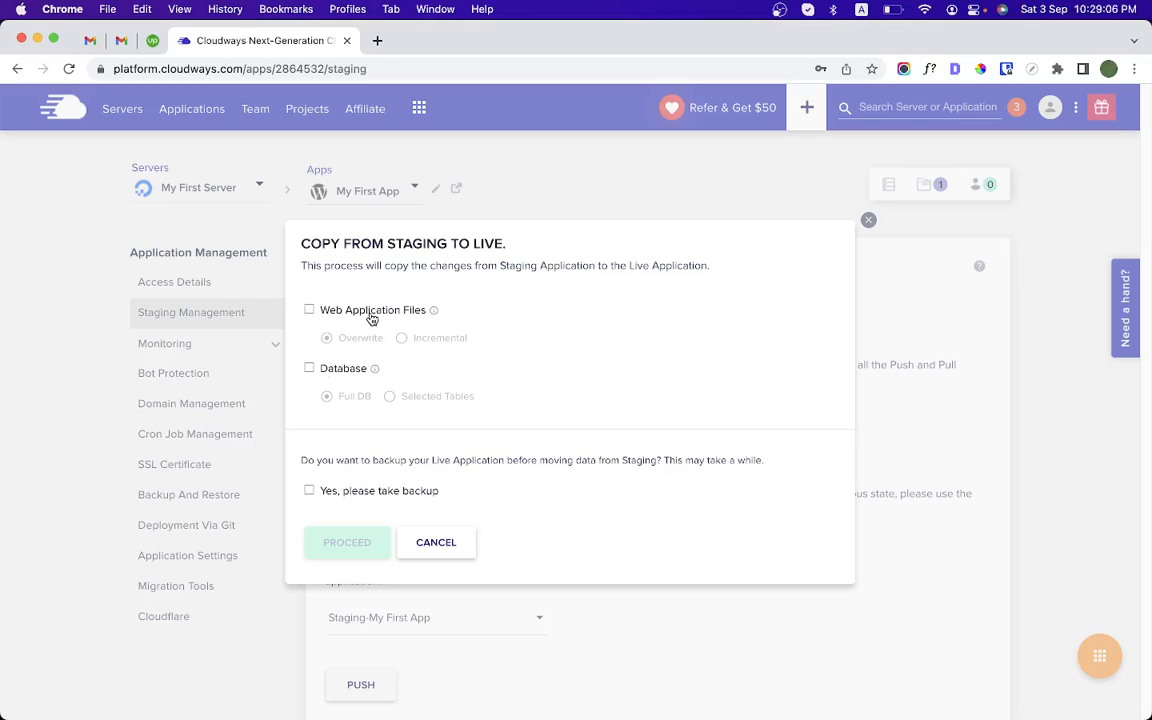
pyautogui.click(370, 312)
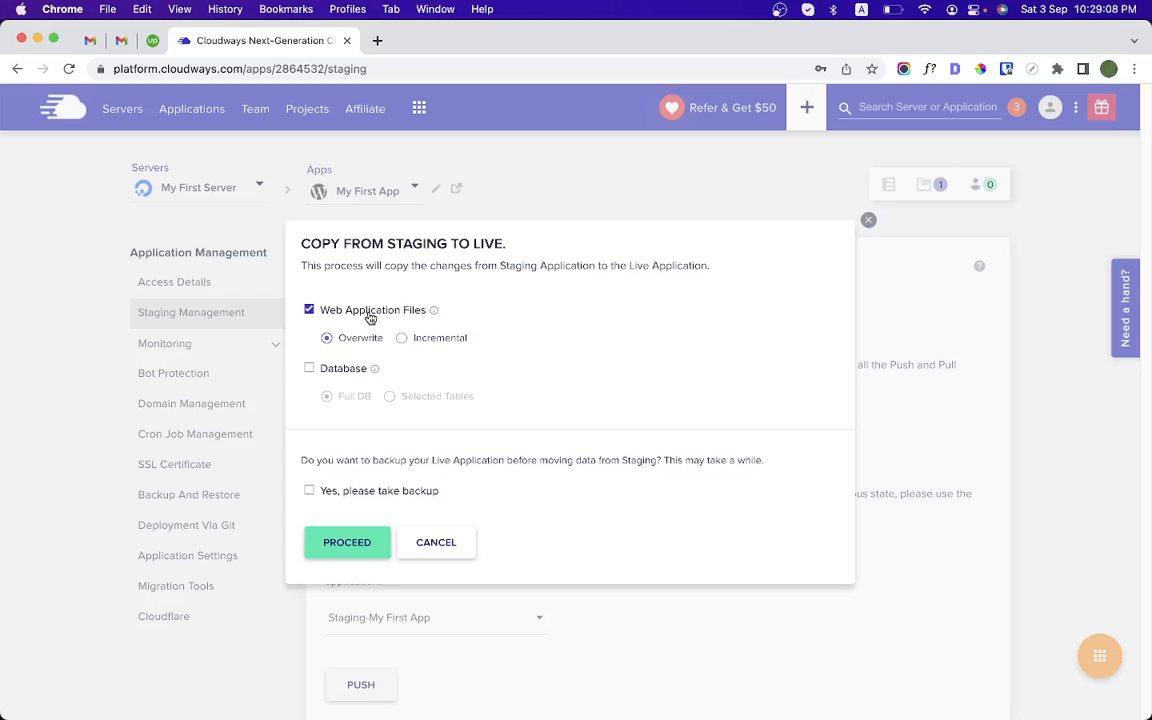
pyautogui.click(343, 370)
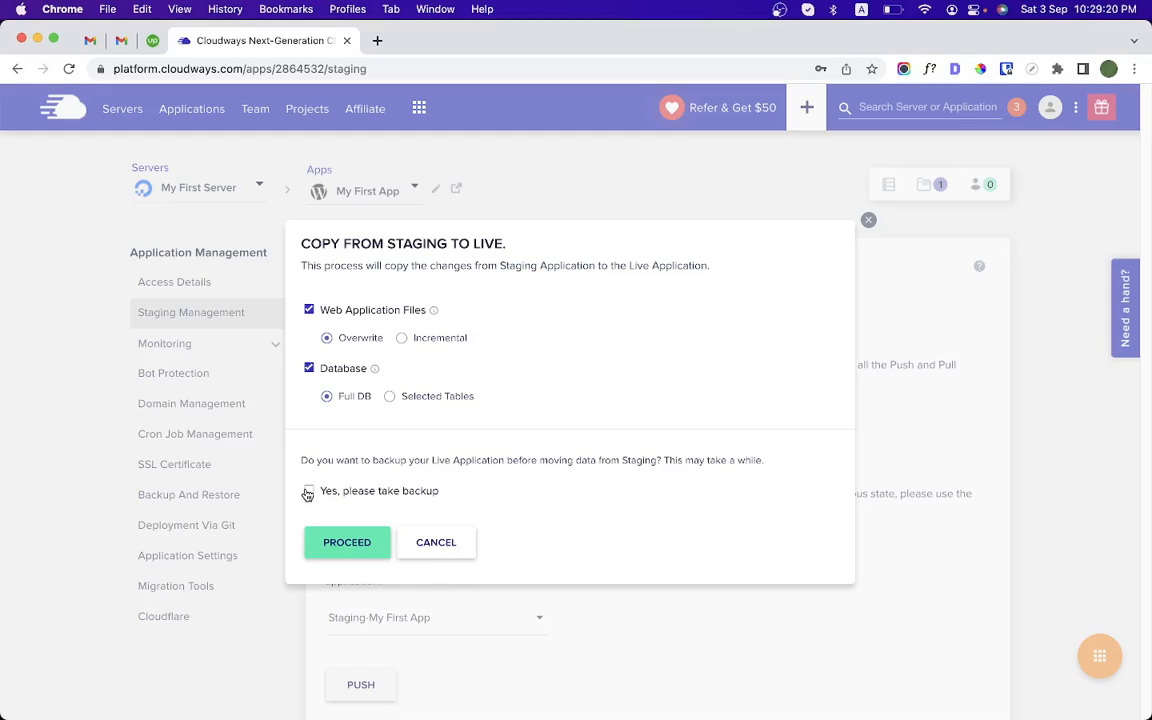
pyautogui.click(428, 546)
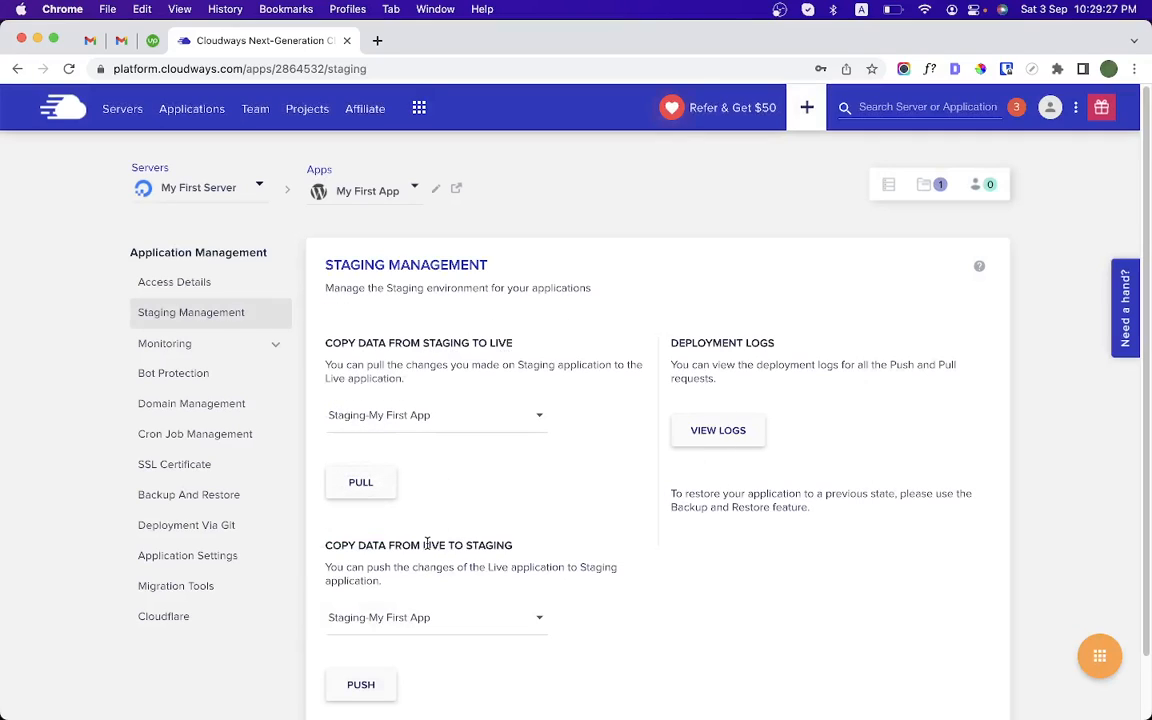
# View the app's traffic analytics in Monitoring, checking the top IP requests with their time ranges and the bot traffic.
pyautogui.click(221, 344)
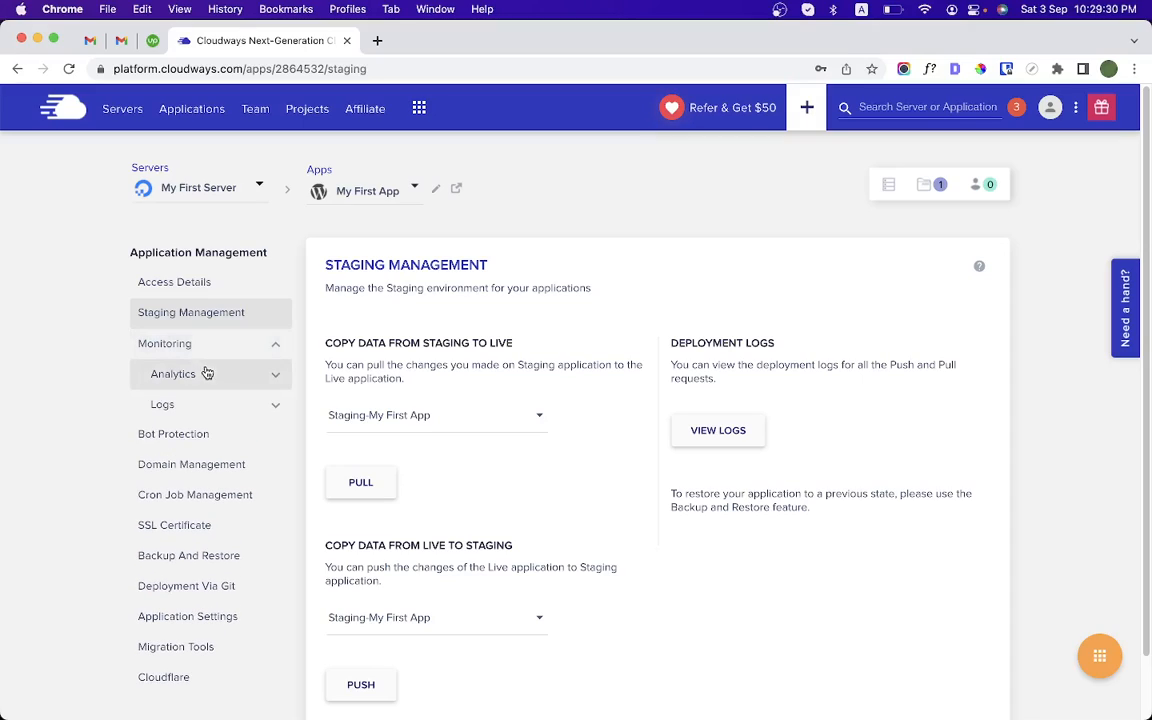
pyautogui.click(205, 375)
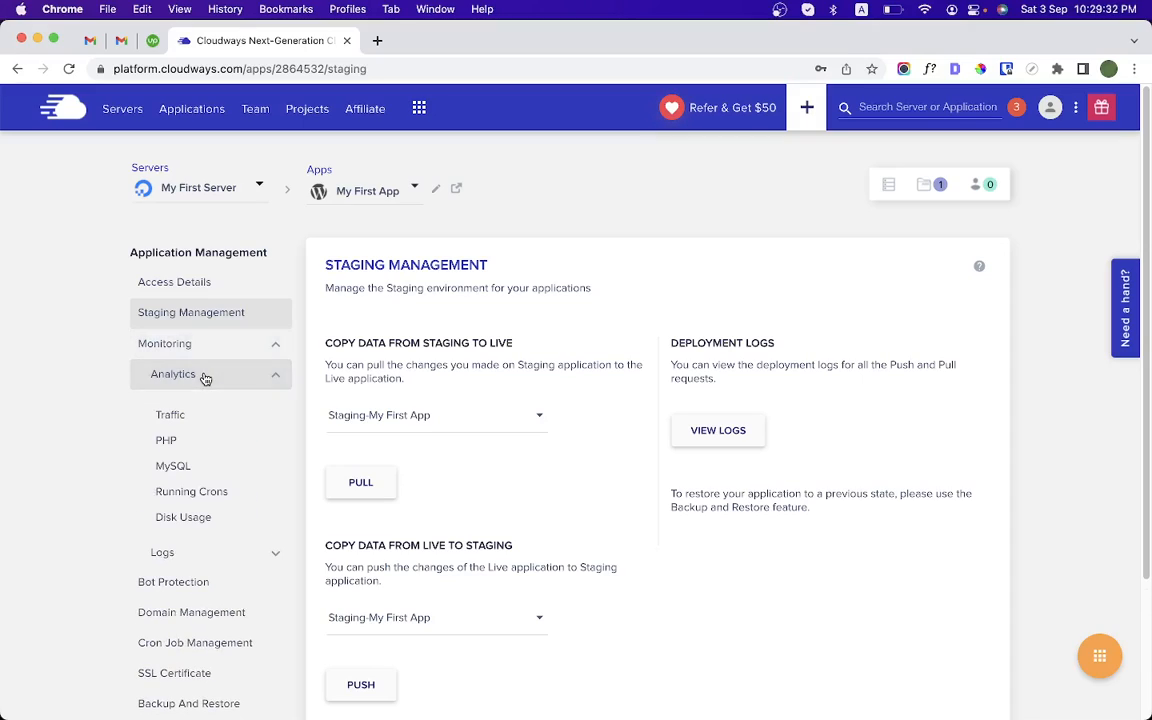
pyautogui.click(181, 558)
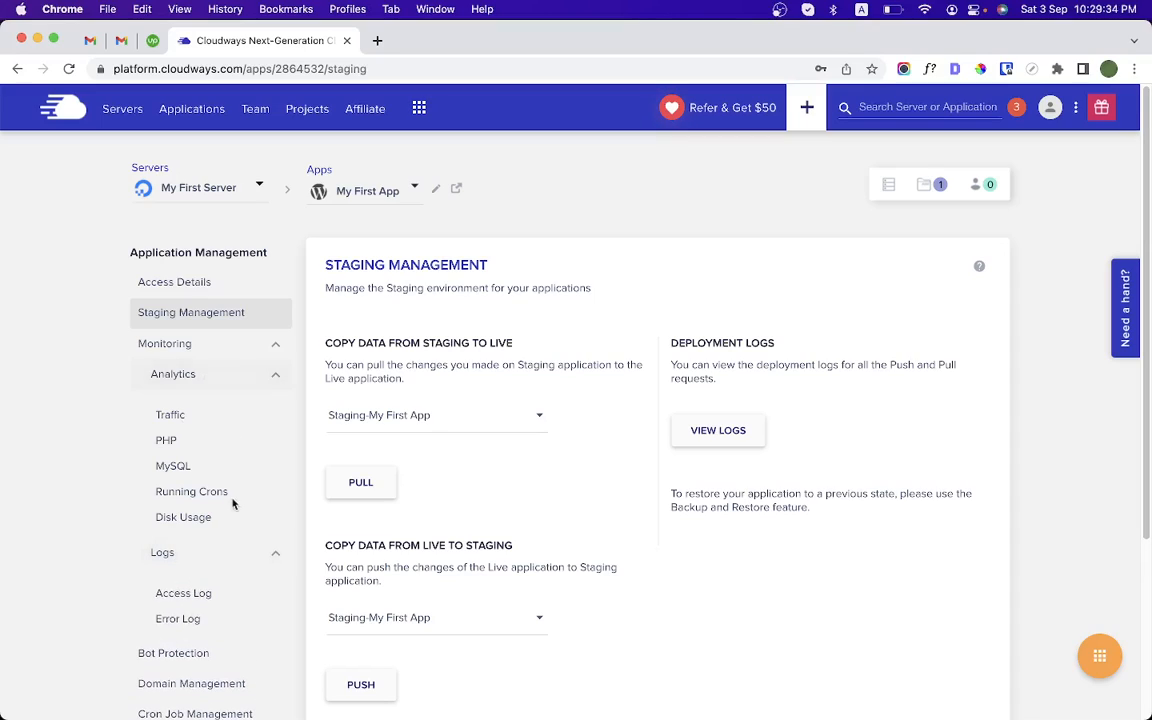
pyautogui.click(172, 416)
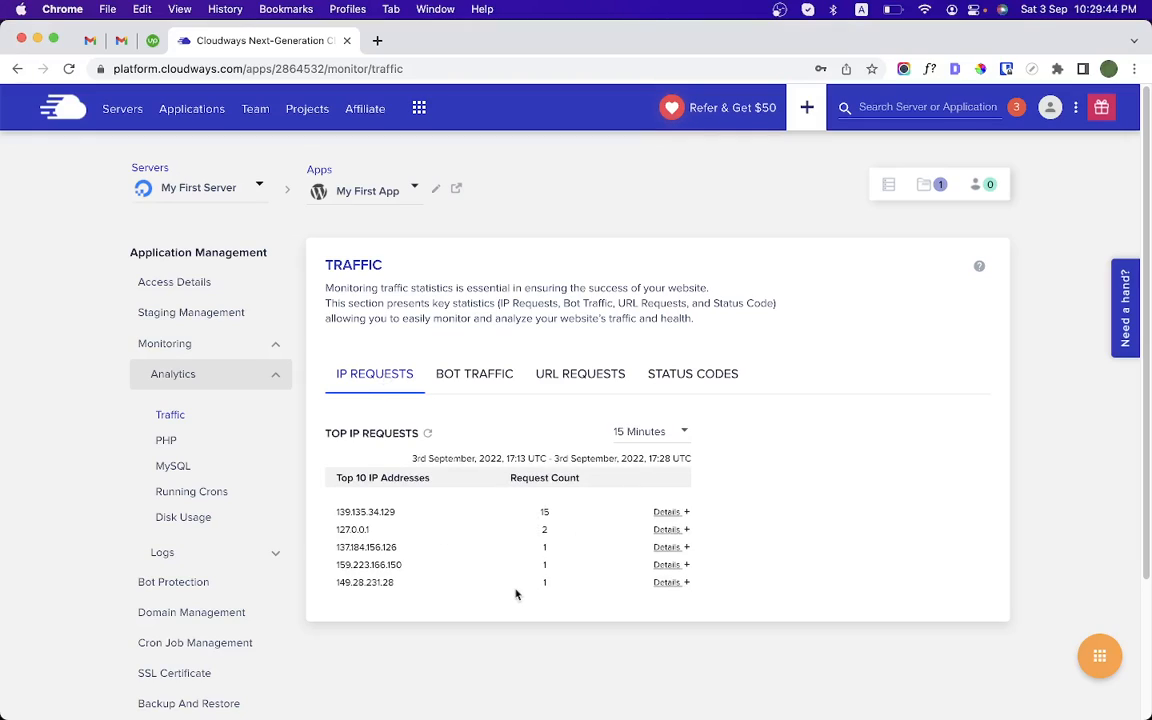
pyautogui.click(645, 437)
pyautogui.click(760, 444)
pyautogui.click(484, 377)
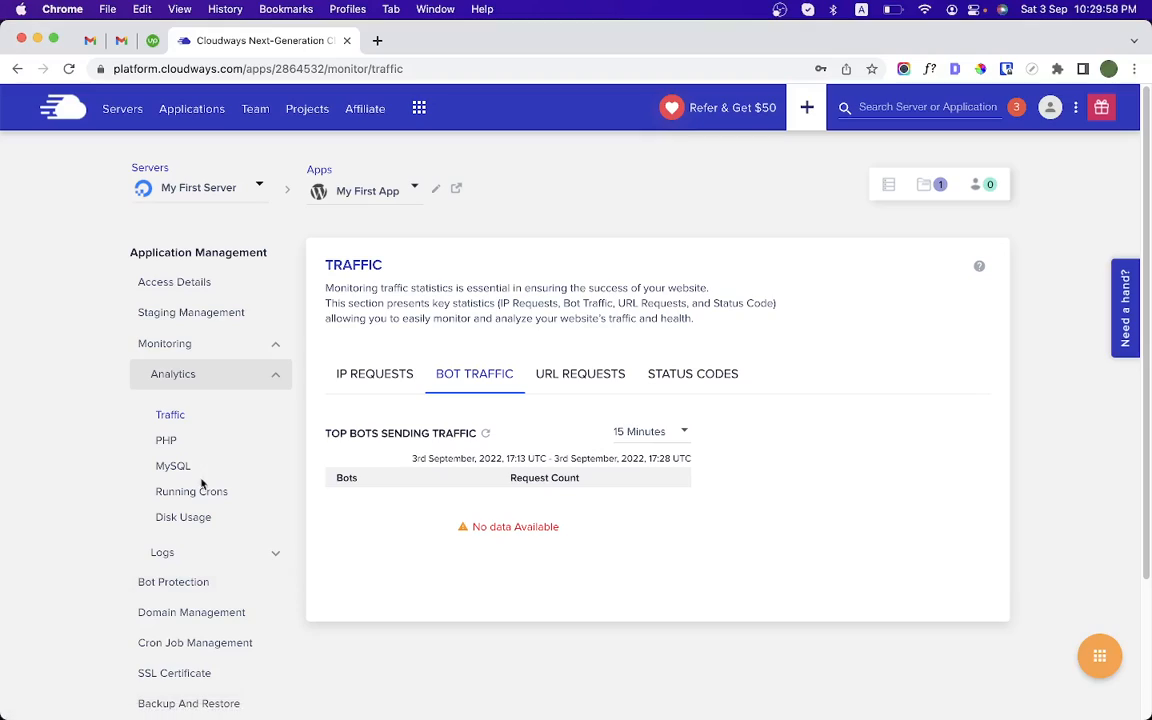
# View the application's Access Log and Error Log in the Monitoring logs.
pyautogui.click(197, 552)
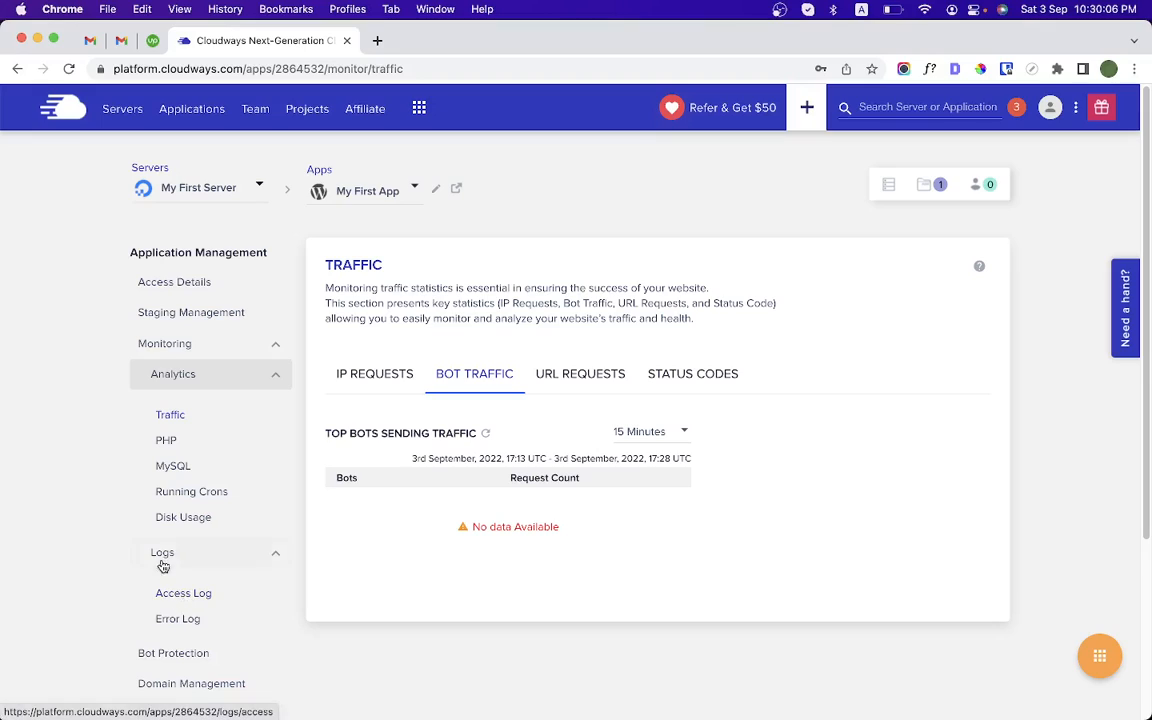
pyautogui.click(199, 593)
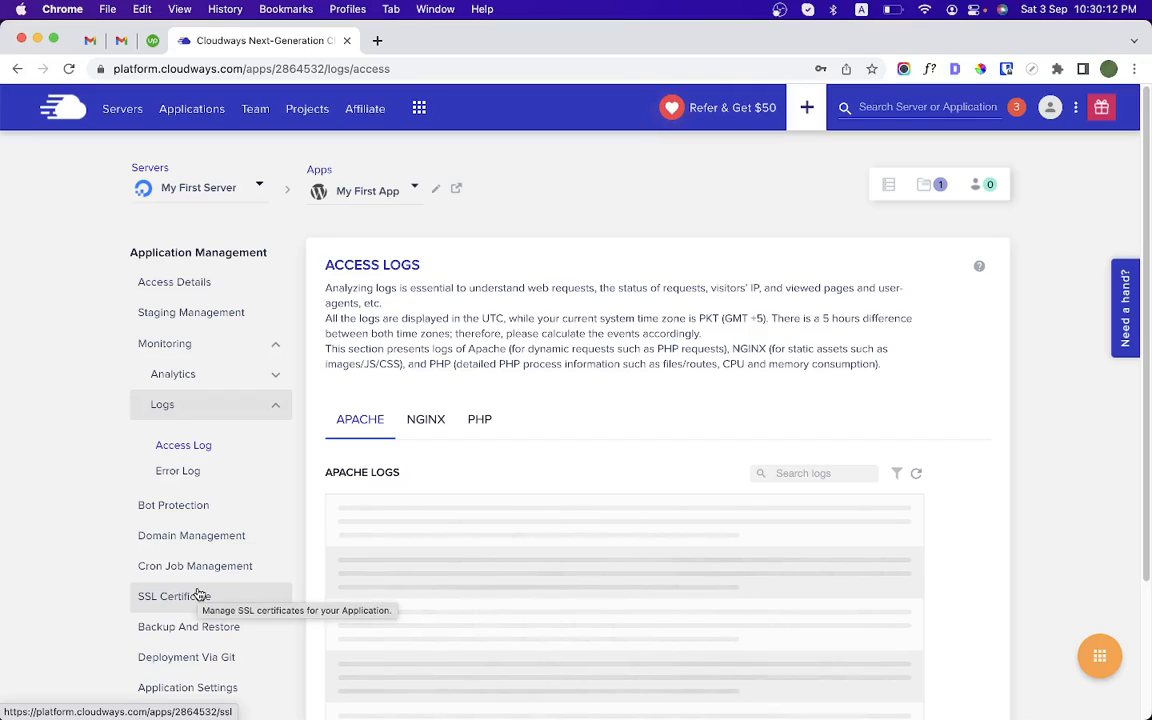
pyautogui.click(178, 473)
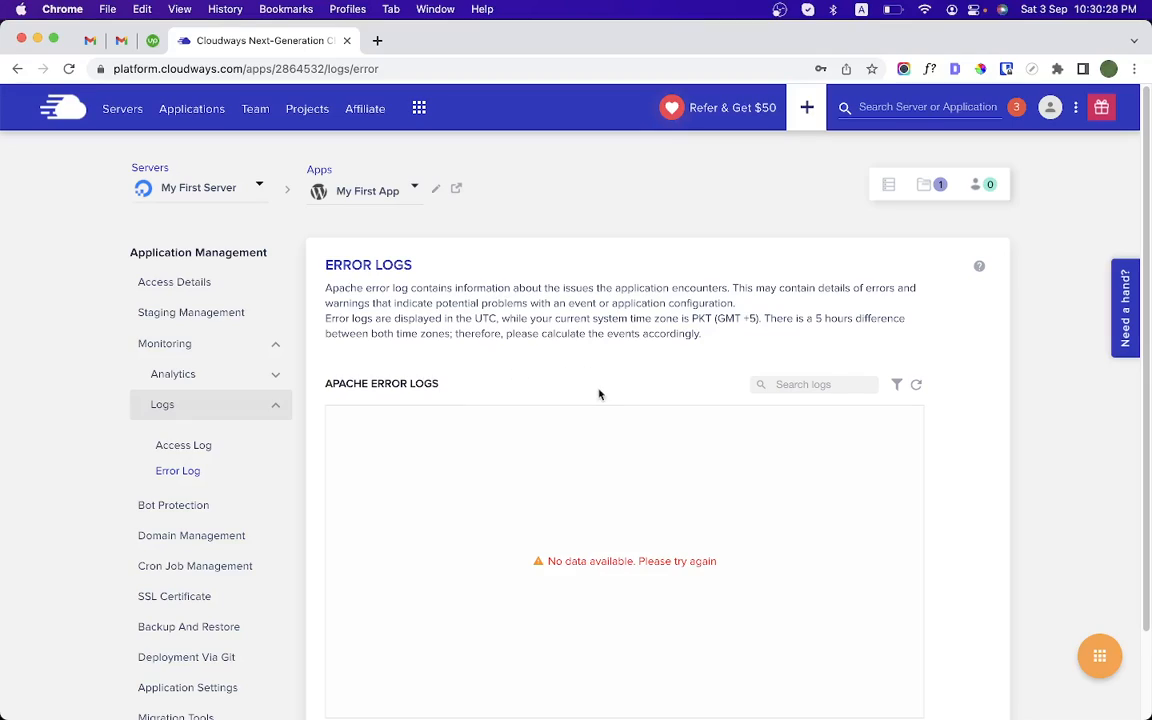
# Review the Bot Protection page, including its traffic requests, login requests, login attempts and bad bot traffic.
pyautogui.click(195, 508)
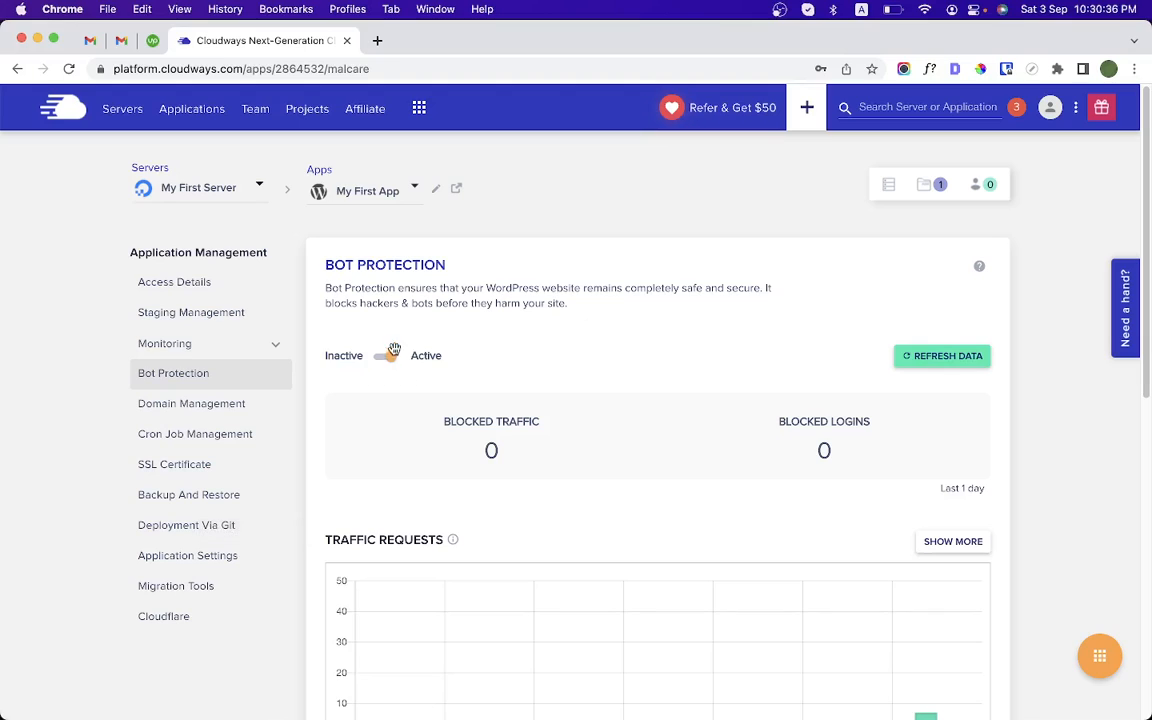
pyautogui.scroll(-5, 820, 507)
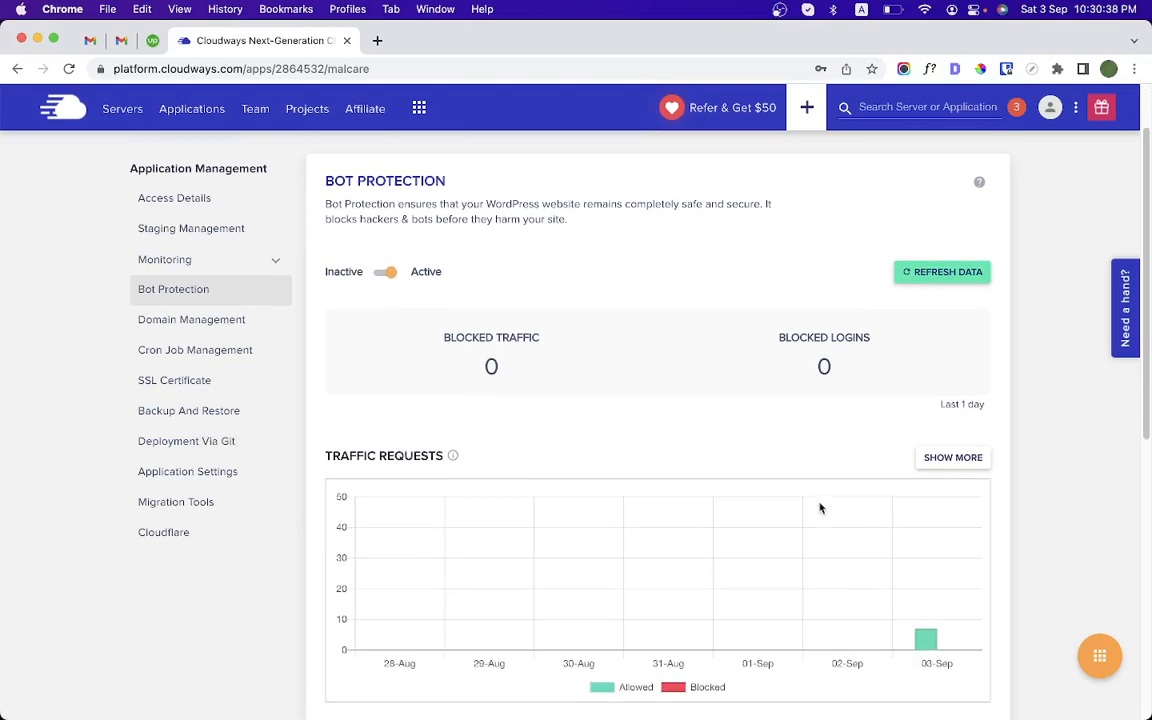
pyautogui.scroll(-6, 820, 507)
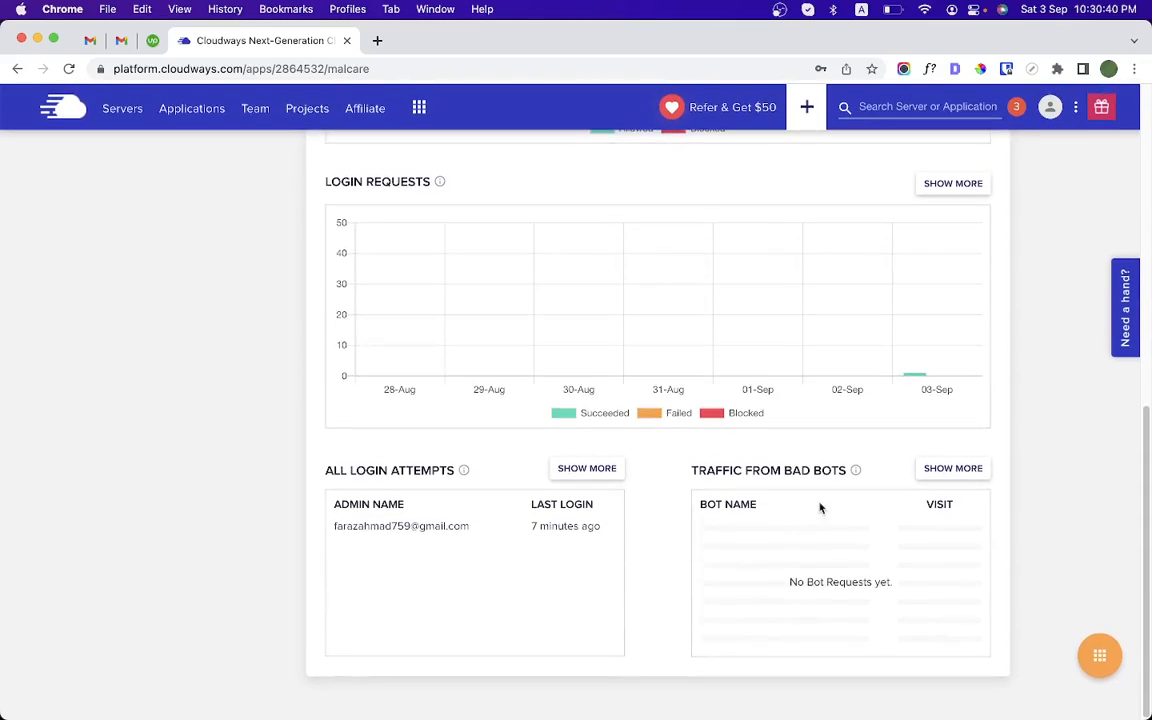
pyautogui.scroll(10, 820, 507)
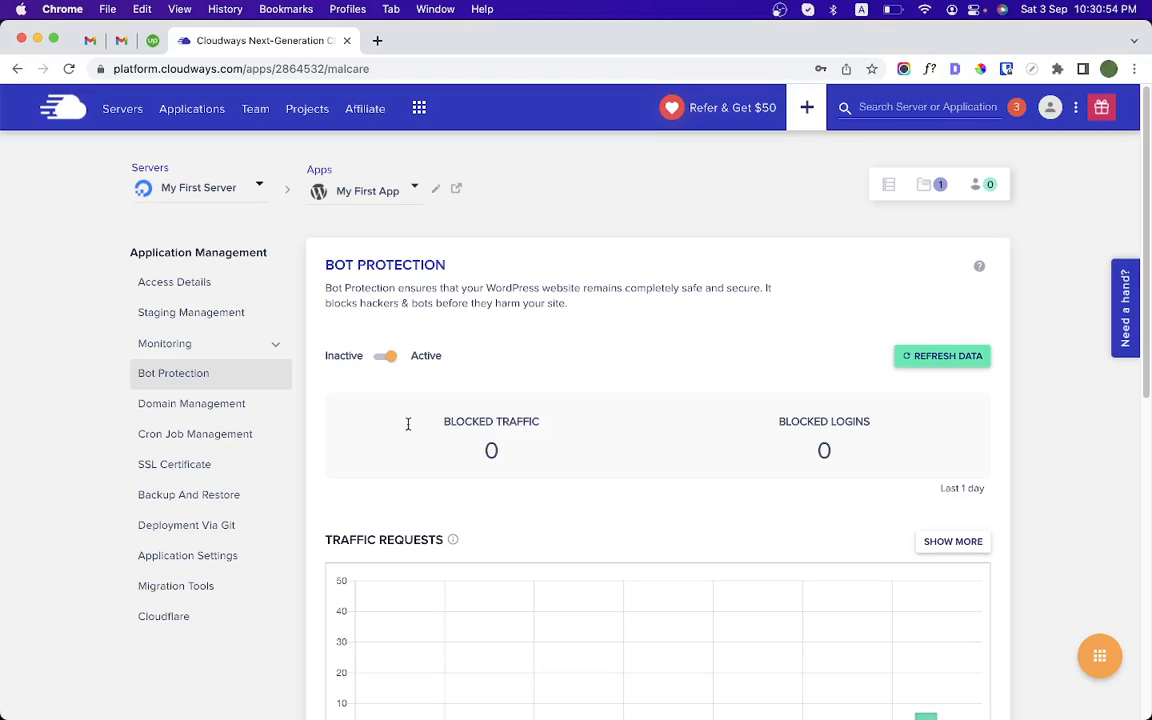
# Check Domain Management, open the site from the Application URL in Access Details, and examine its temporary cloudwaysapps.com address before returning to Cloudways.
pyautogui.click(206, 411)
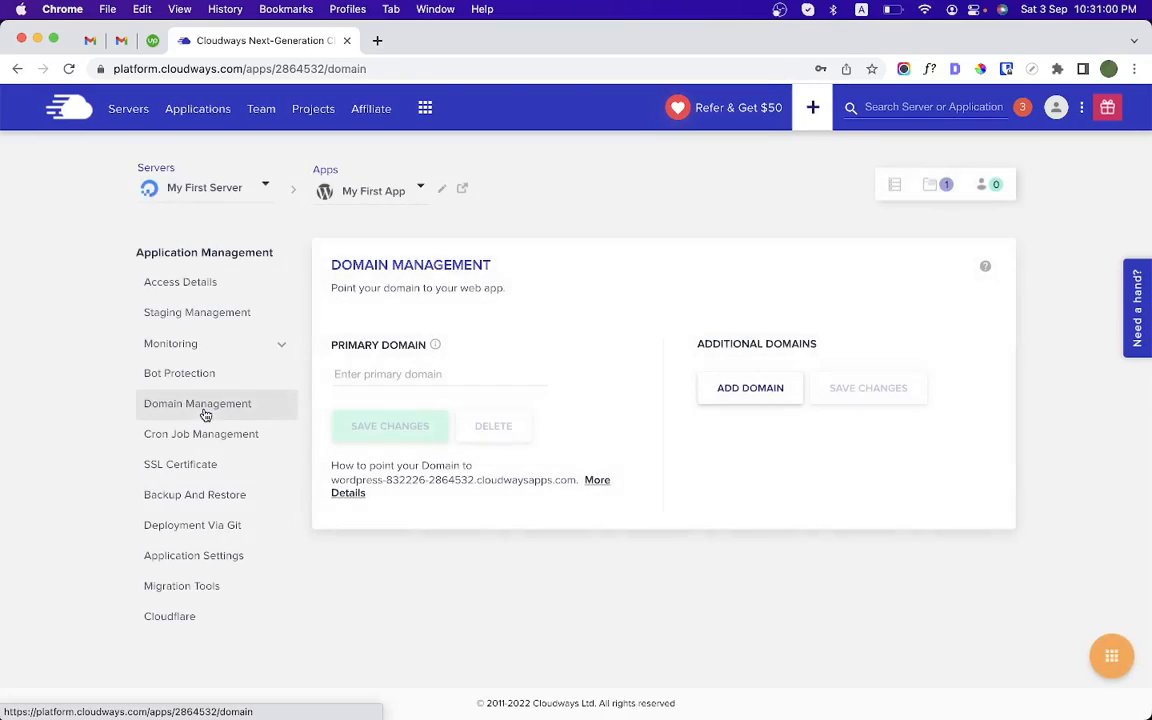
pyautogui.click(240, 291)
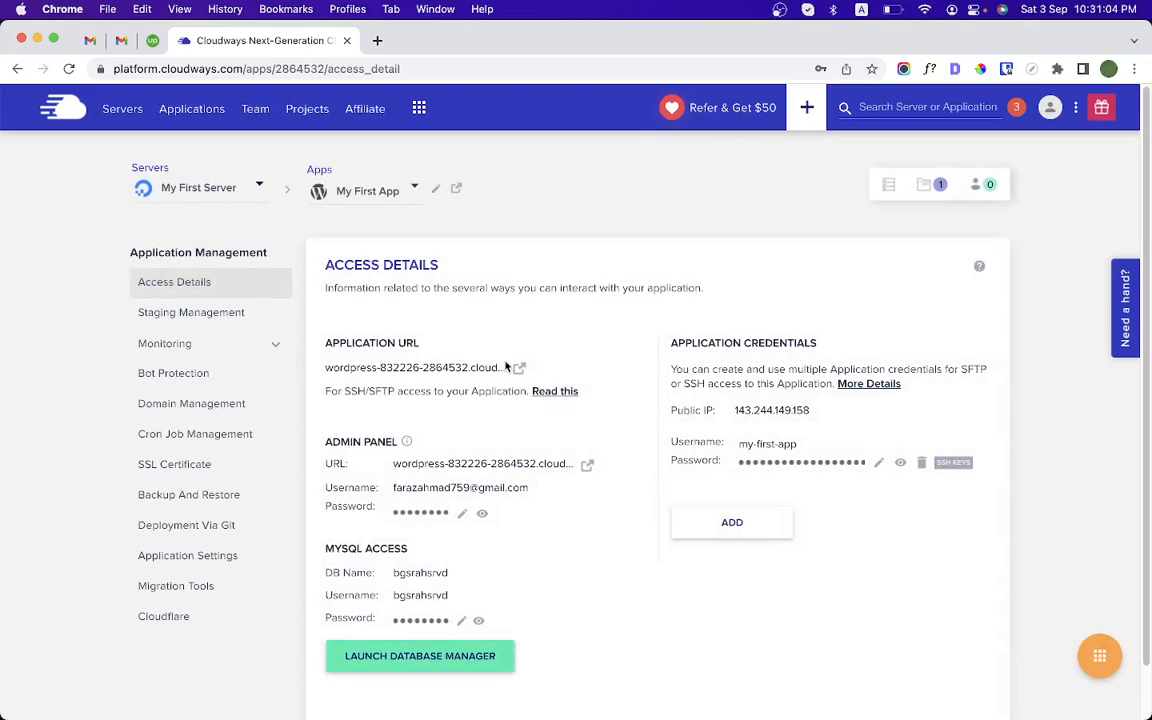
pyautogui.click(519, 368)
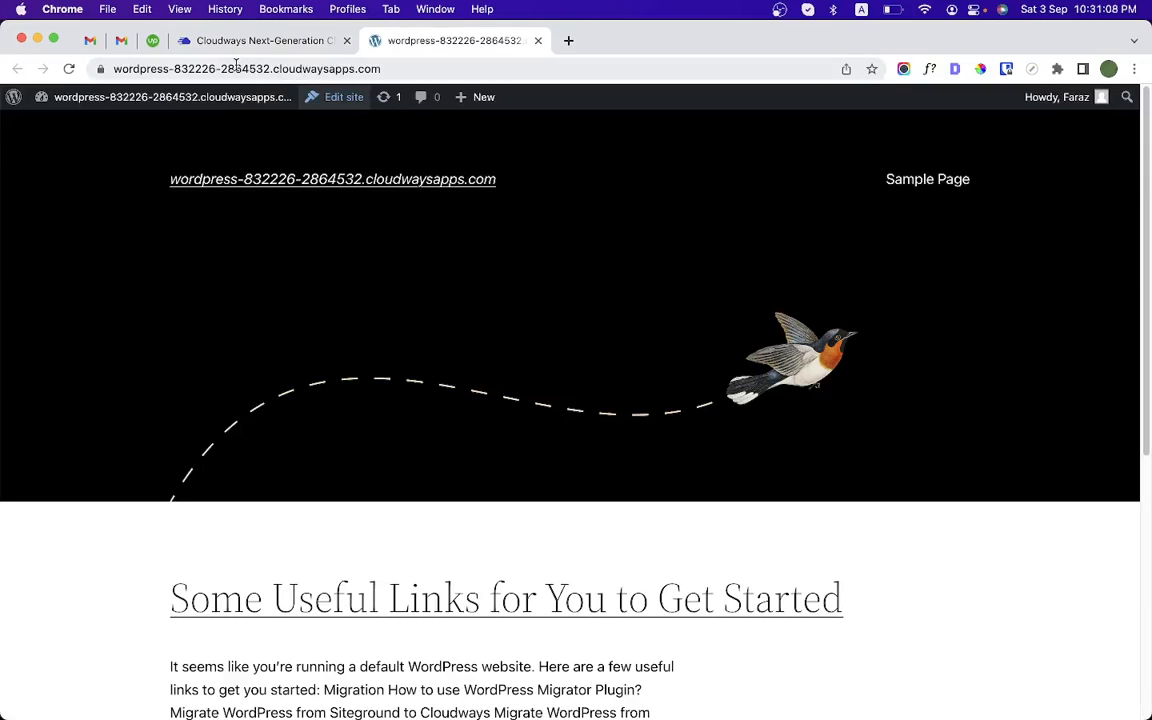
pyautogui.click(268, 71)
pyautogui.moveTo(271, 71); pyautogui.dragTo(385, 73)
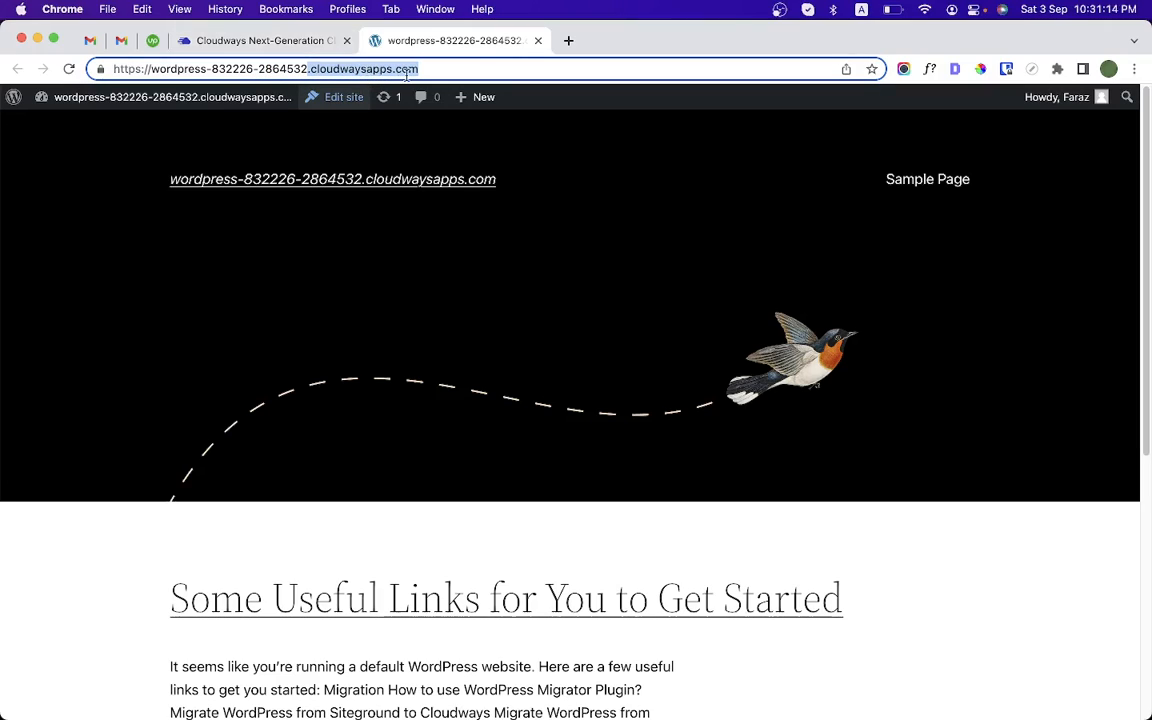
pyautogui.click(280, 41)
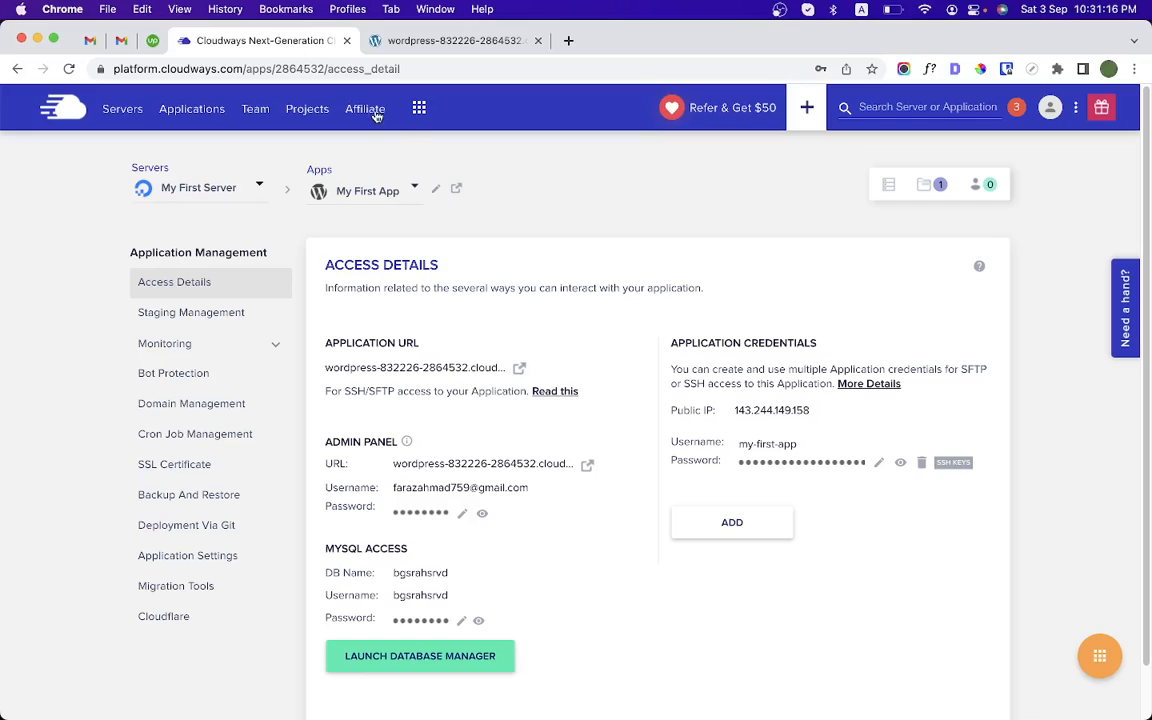
pyautogui.click(432, 38)
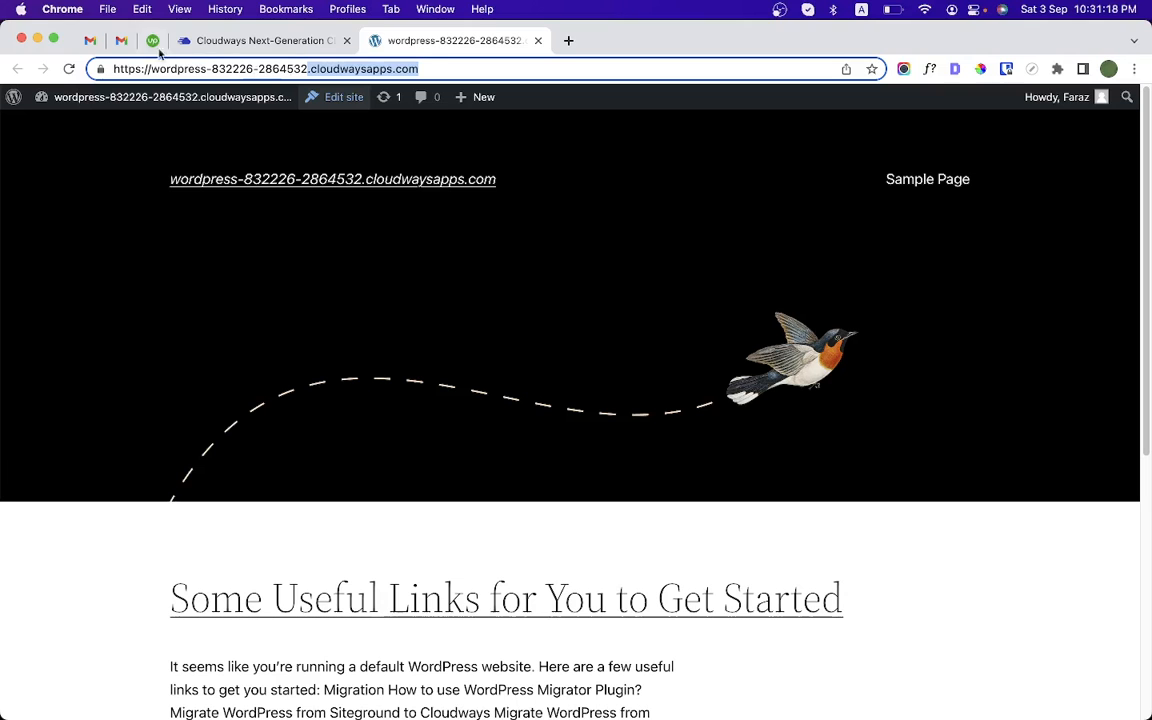
pyautogui.moveTo(155, 70); pyautogui.dragTo(378, 70)
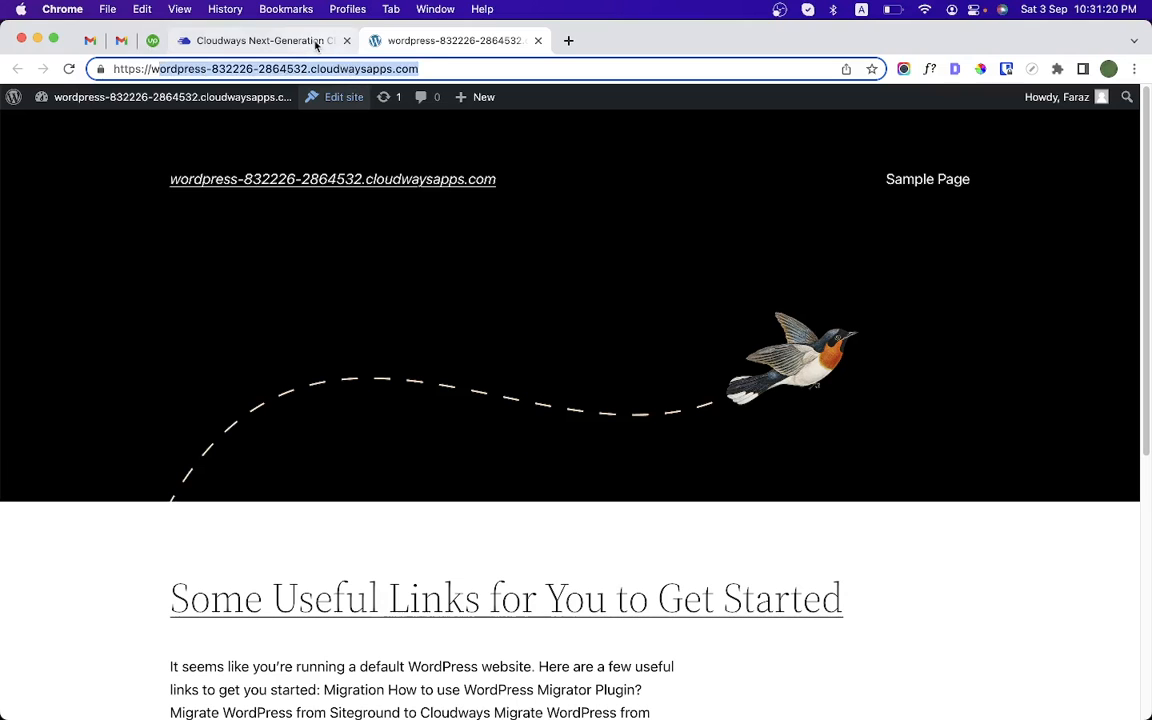
pyautogui.click(316, 42)
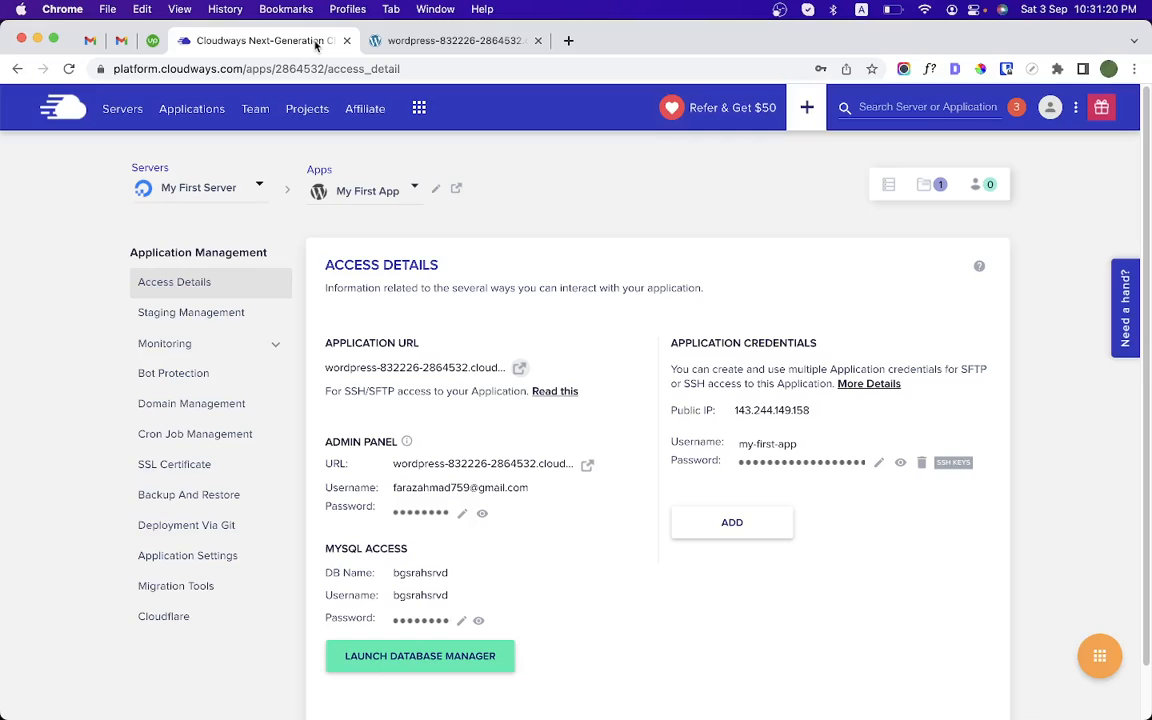
# Enter dricup.com as the primary domain in Domain Management, and replace it with wpfreemigration.com without saving.
pyautogui.click(213, 409)
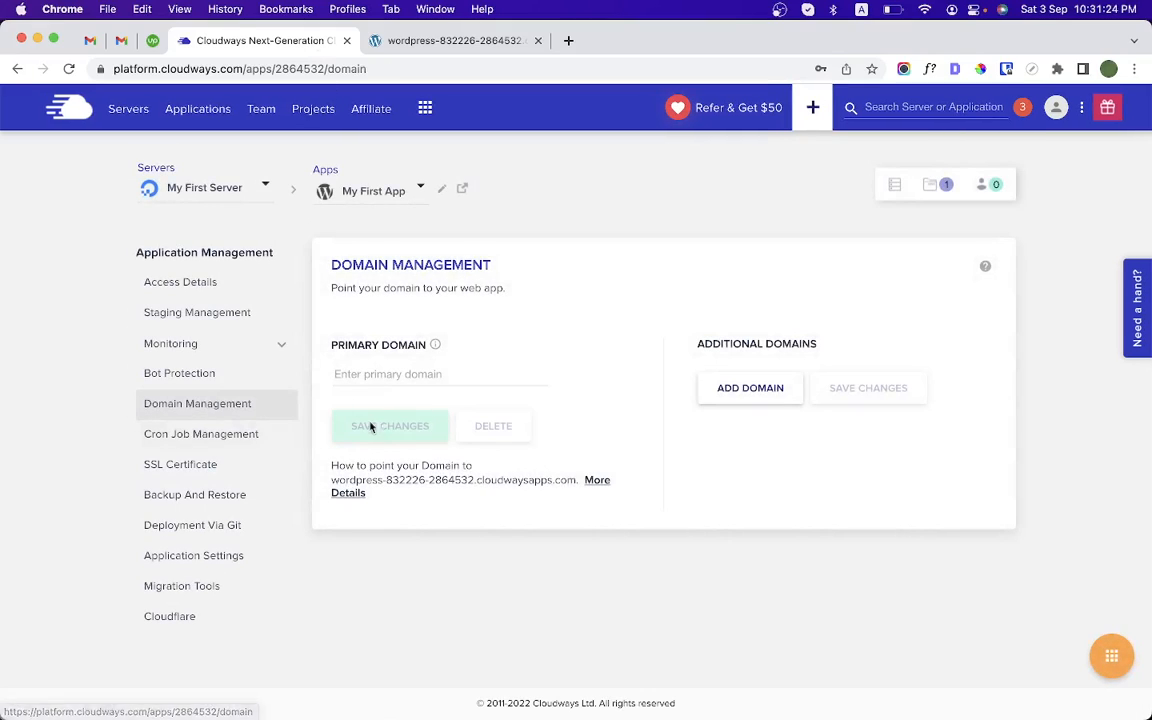
pyautogui.click(410, 377)
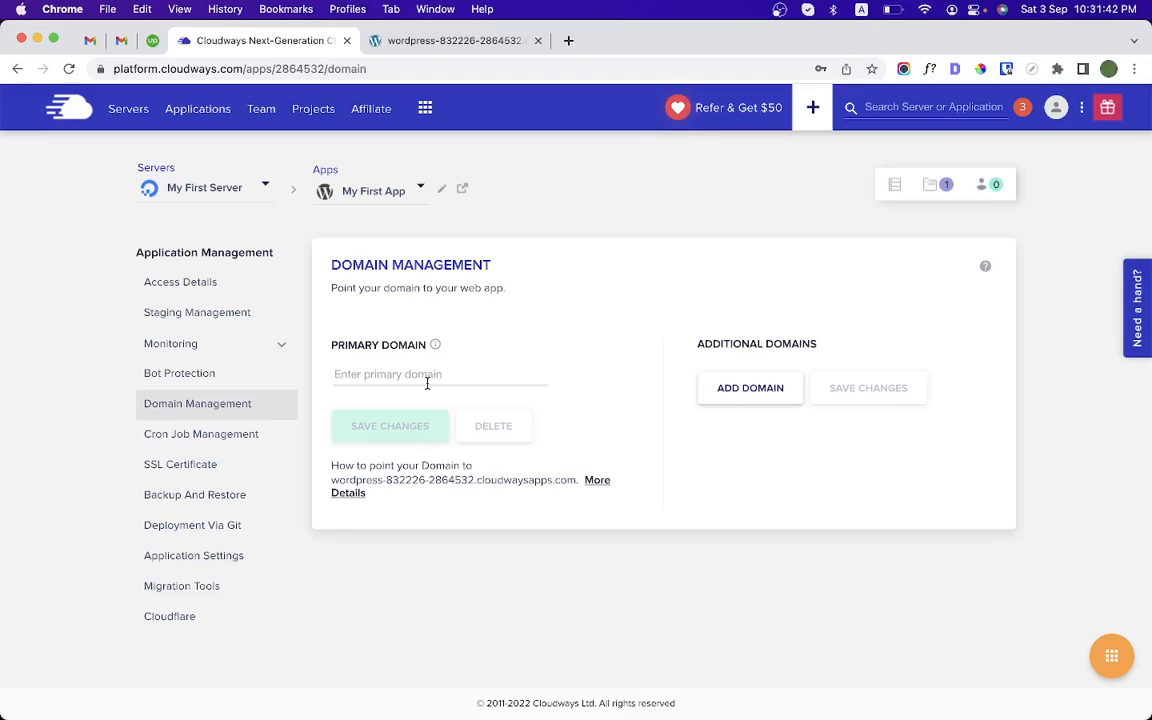
pyautogui.write('dricup.com')
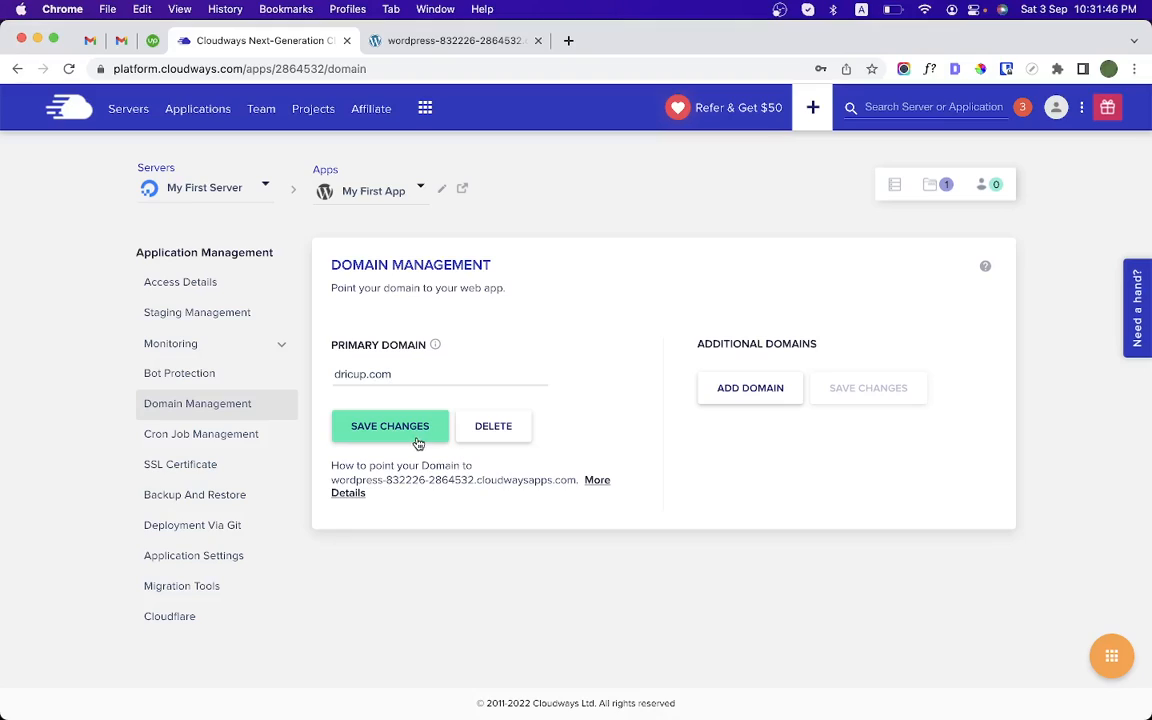
pyautogui.press('super+a')
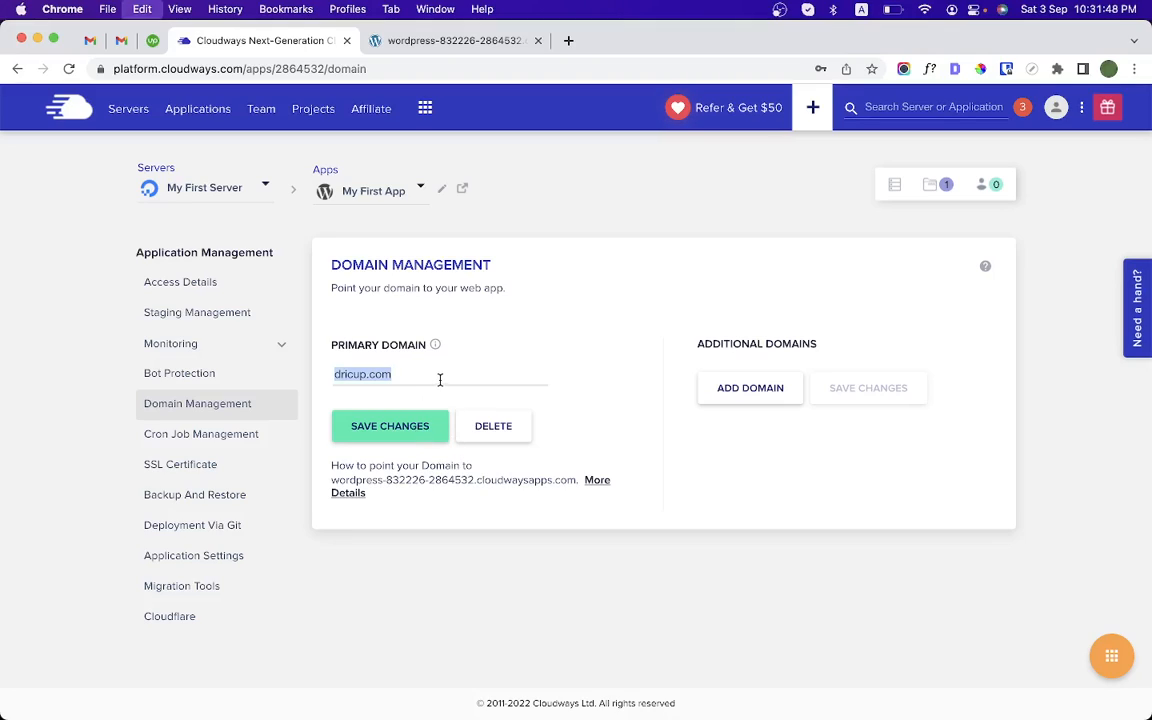
pyautogui.write('wpfree')
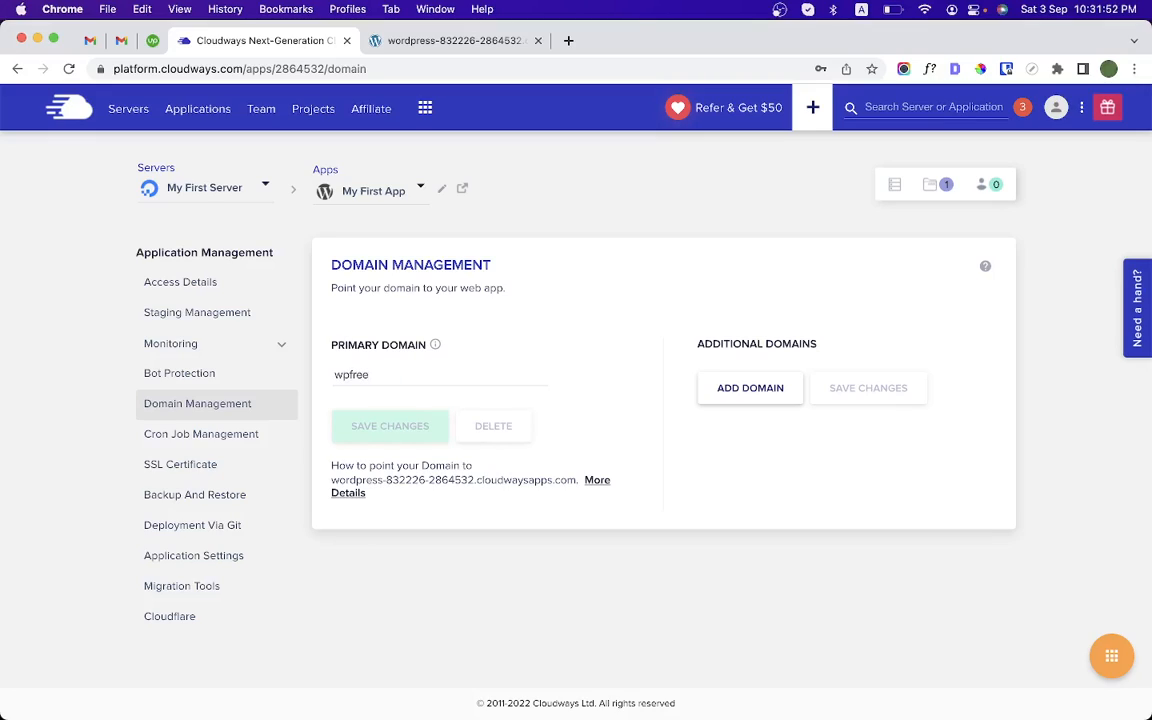
pyautogui.write('migration.com')
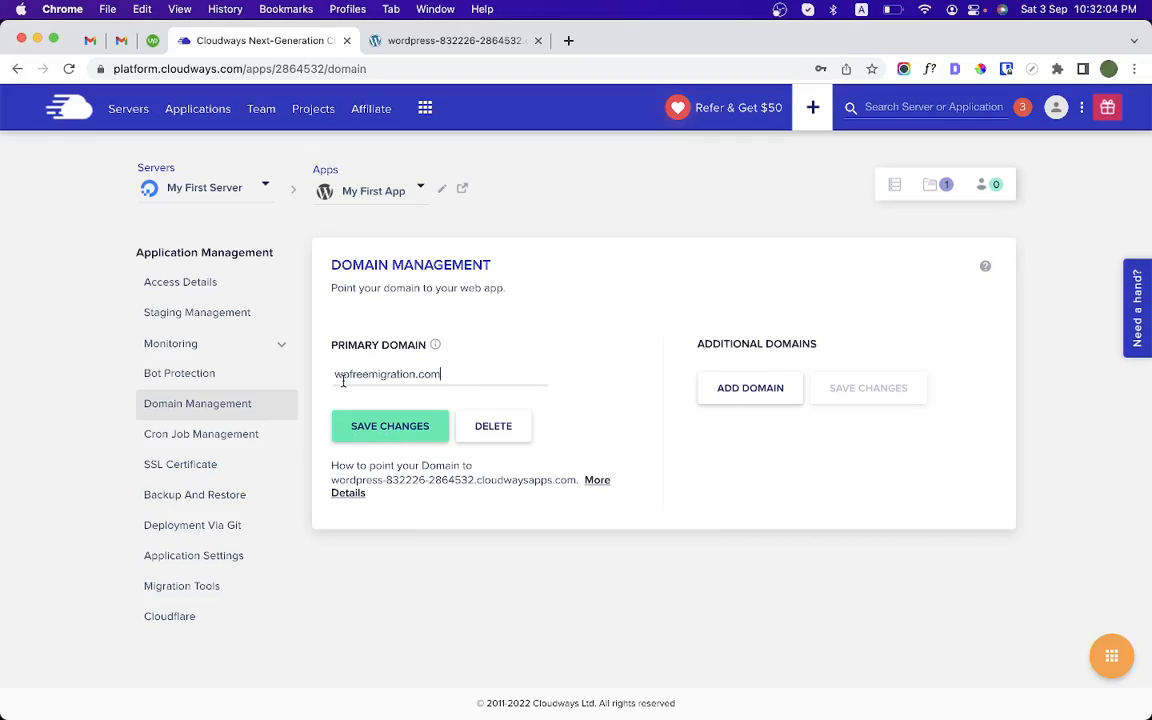
pyautogui.moveTo(341, 375); pyautogui.dragTo(465, 370)
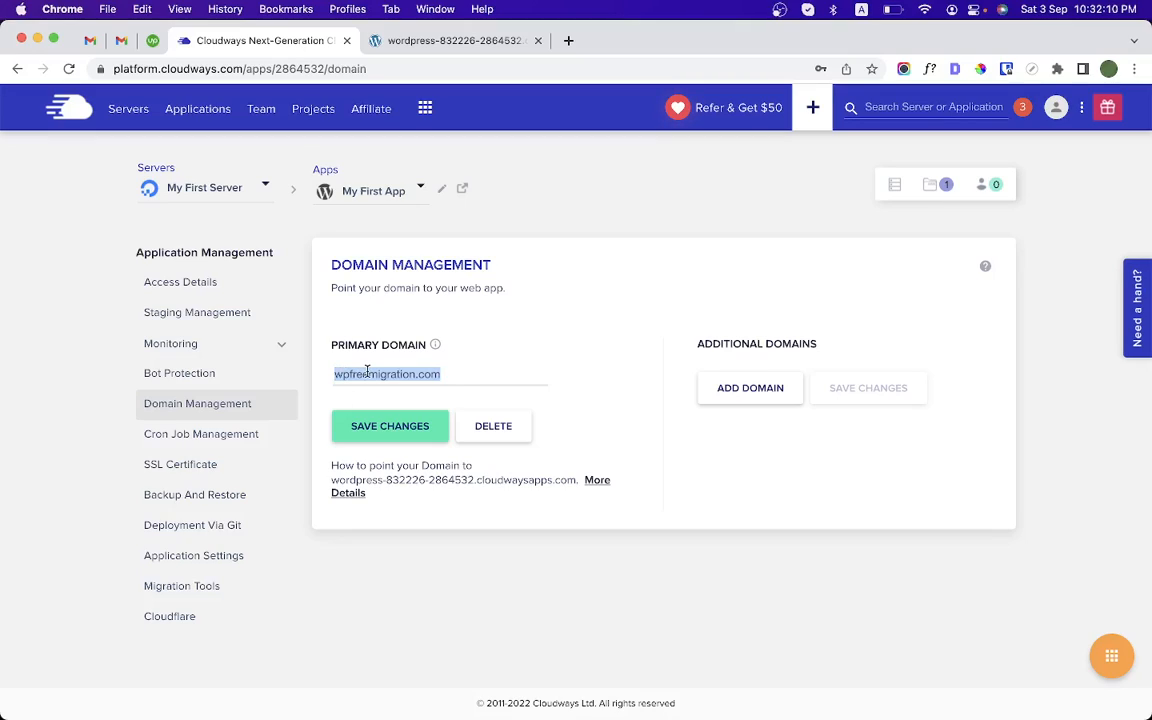
# Locate the application's public IP in Access Details and return to Domain Management.
pyautogui.click(178, 282)
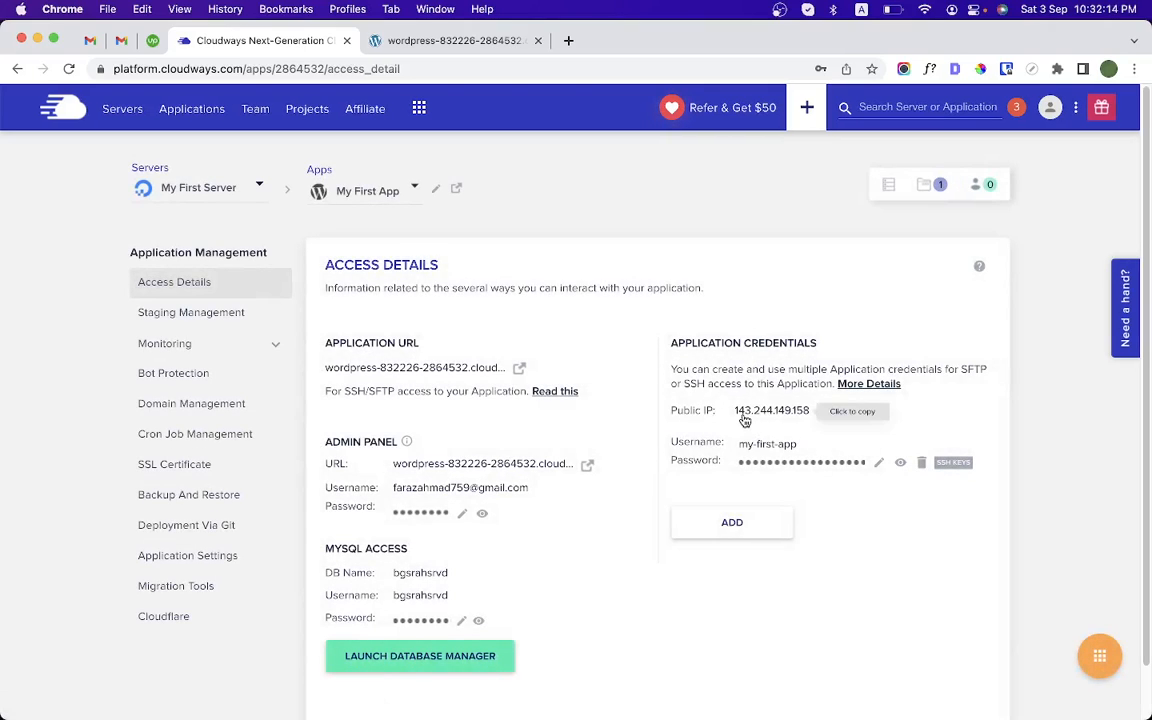
pyautogui.moveTo(738, 413); pyautogui.dragTo(814, 415)
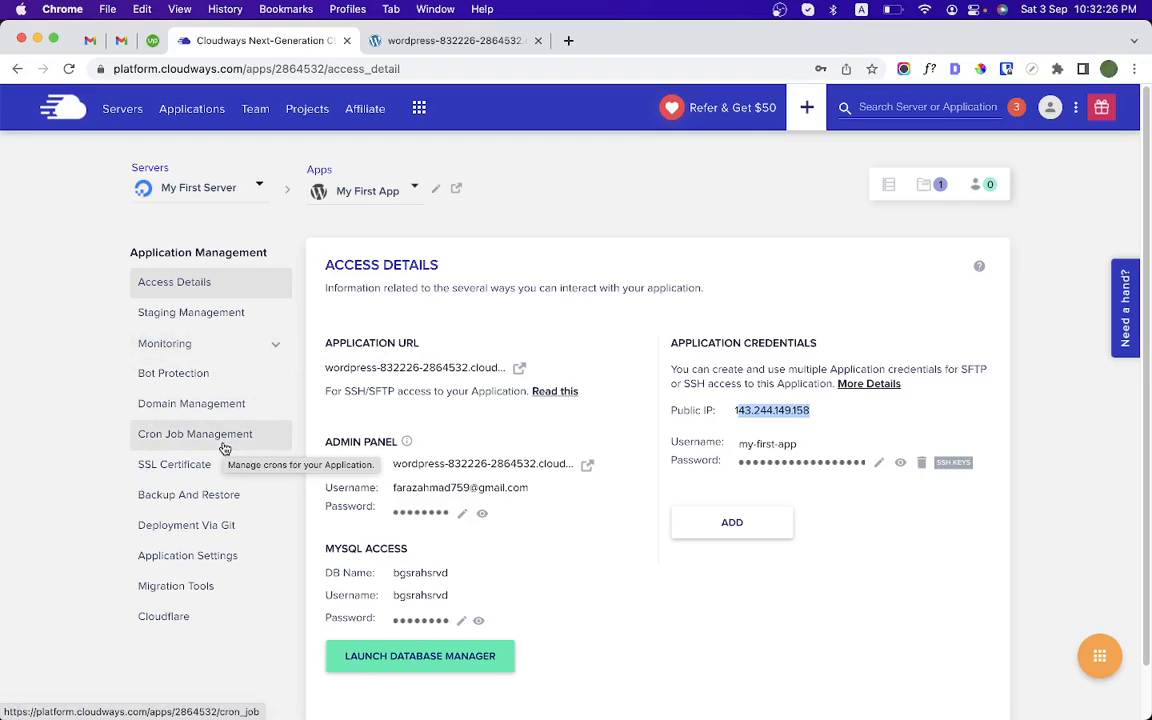
pyautogui.click(224, 406)
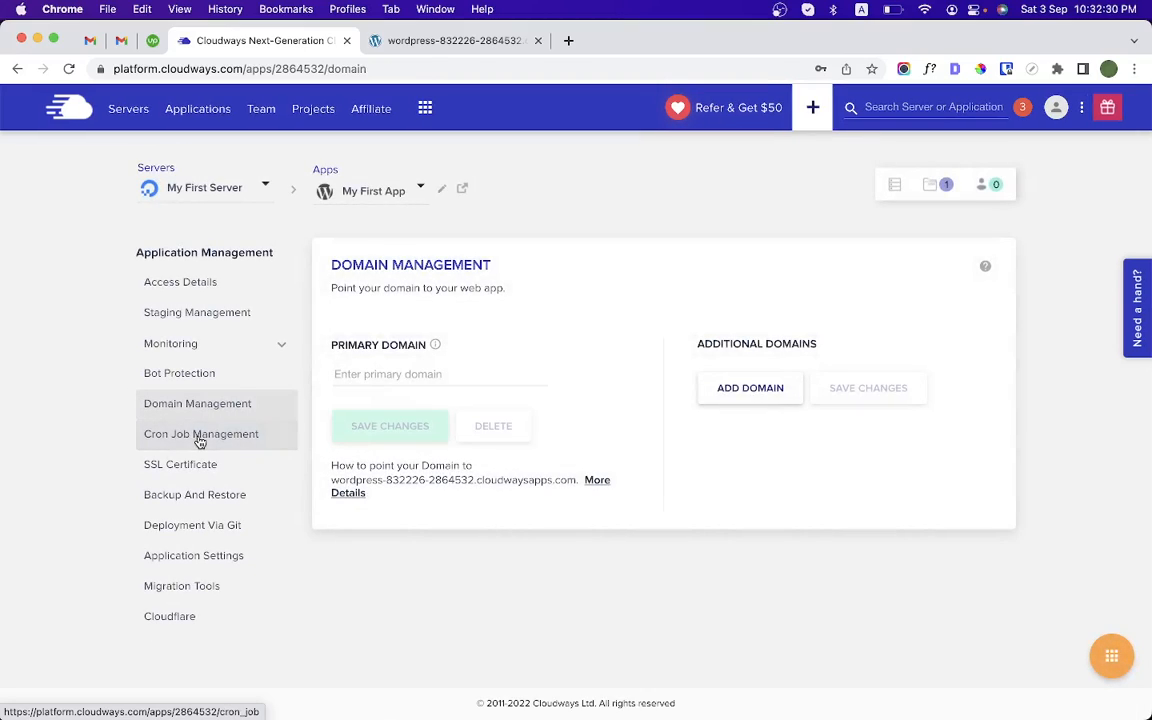
# Start a new cron job with the Every minute common setting, review its Type and Command fields, and cancel it.
pyautogui.click(199, 441)
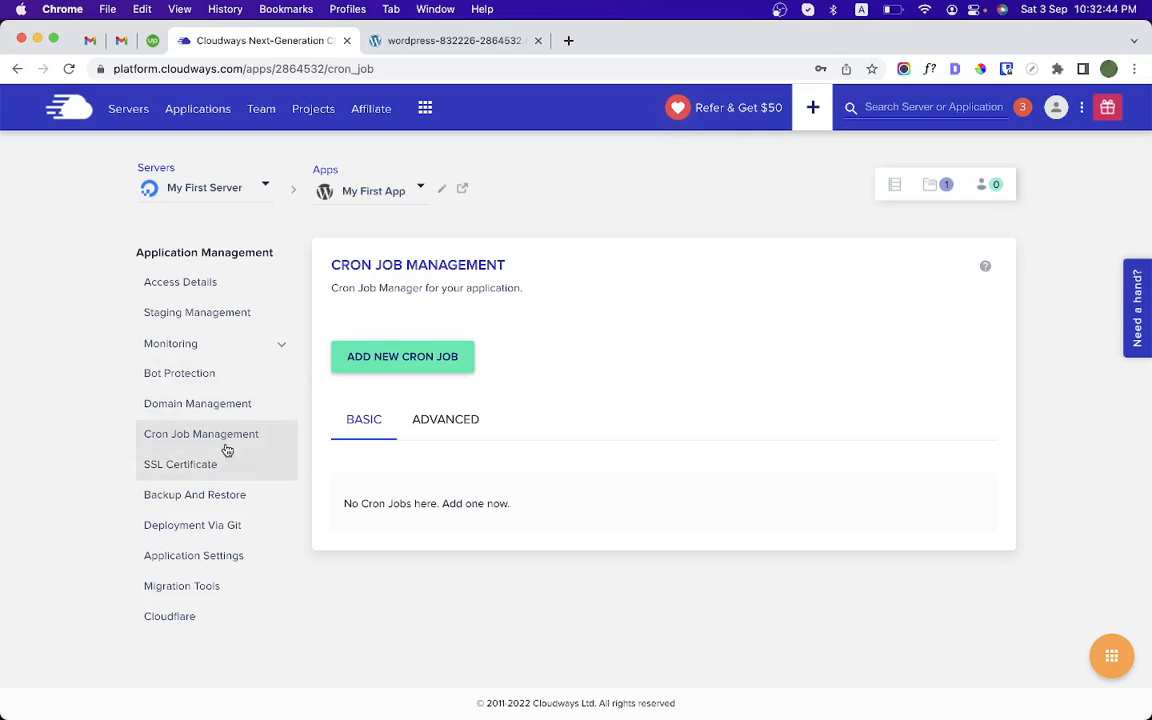
pyautogui.click(421, 361)
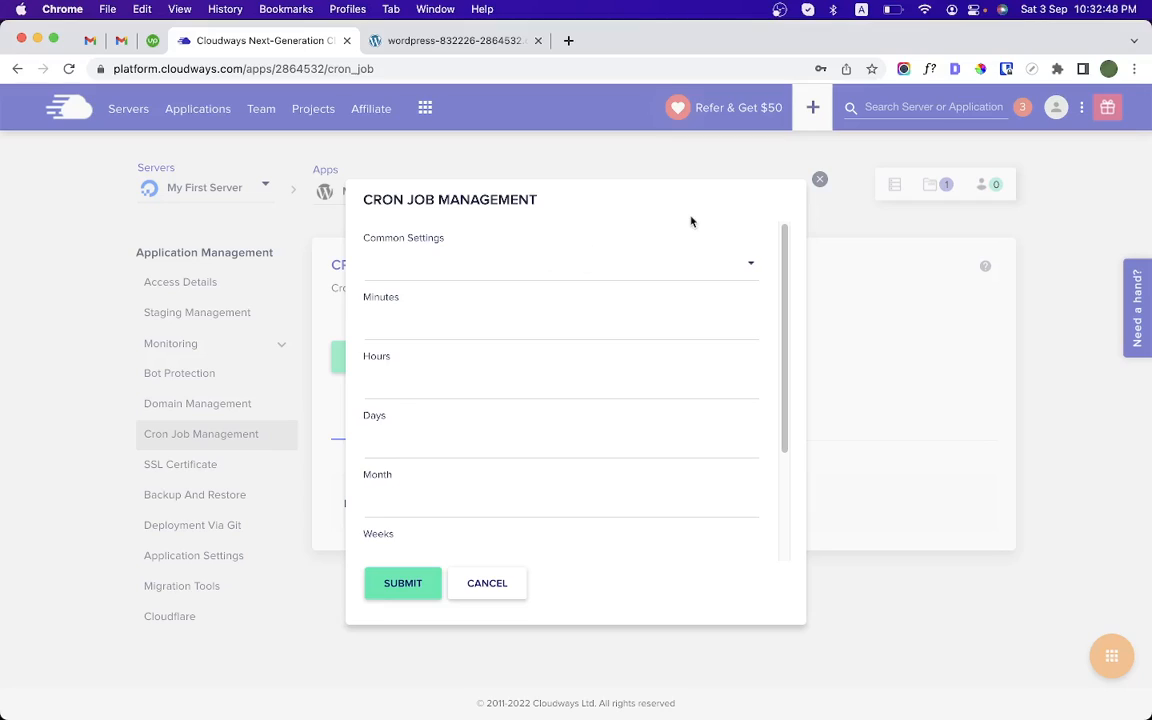
pyautogui.click(579, 269)
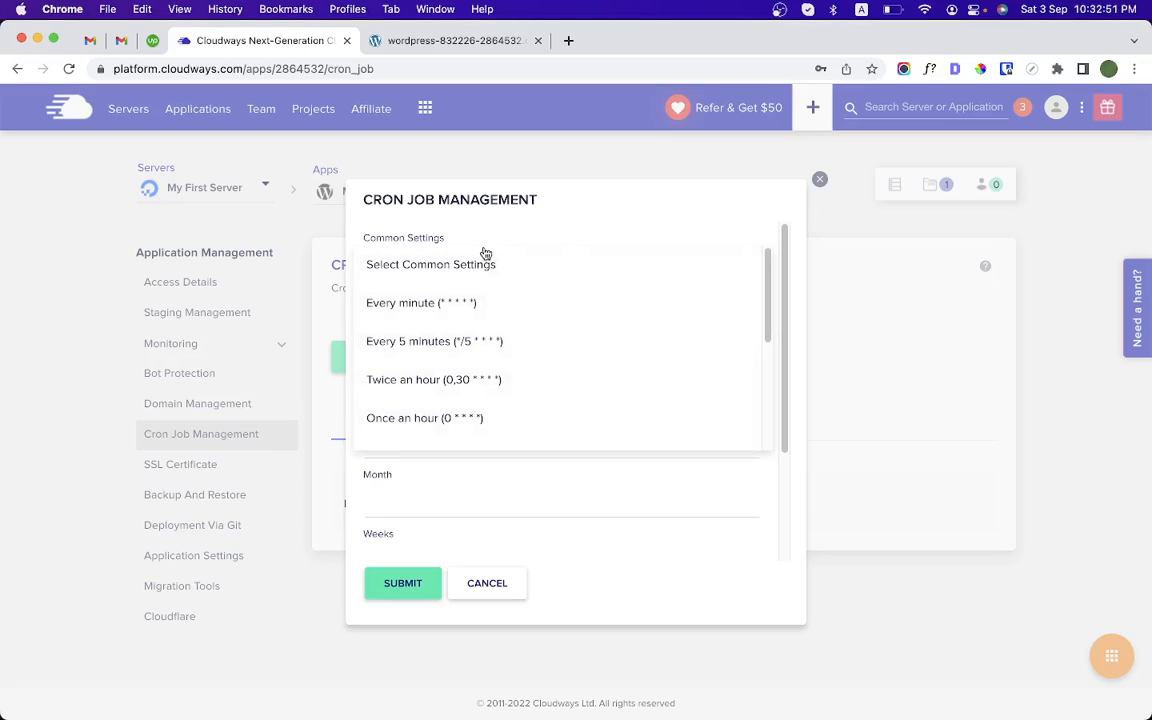
pyautogui.click(547, 223)
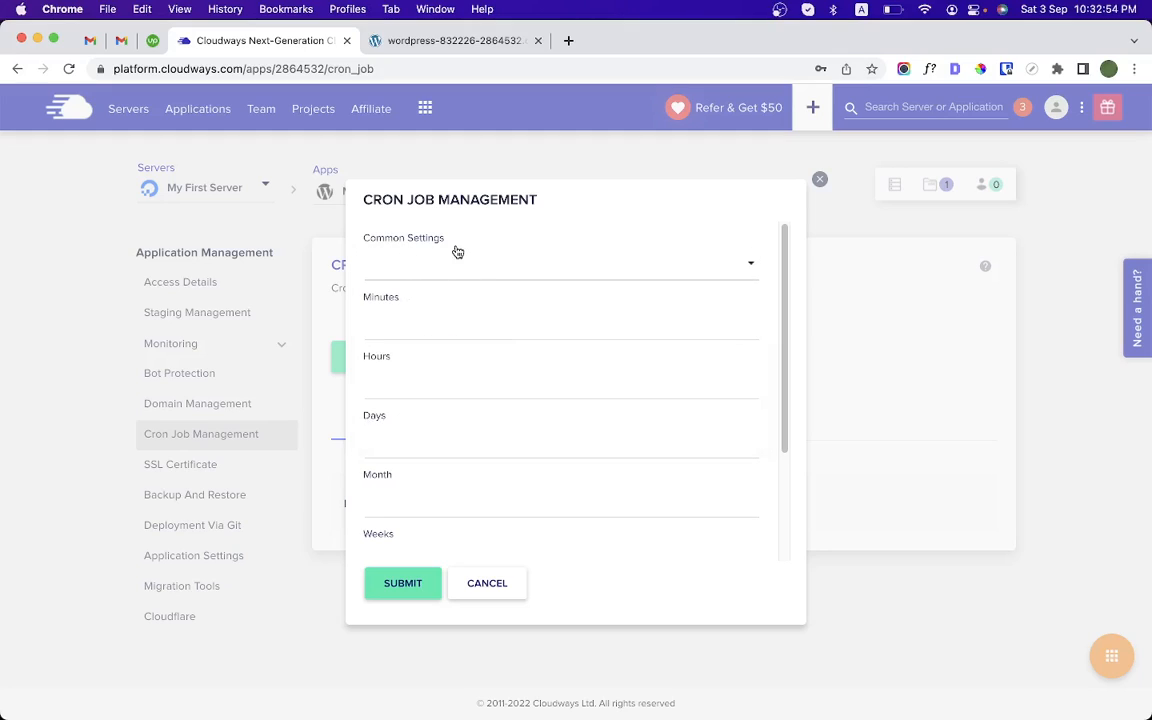
pyautogui.click(542, 275)
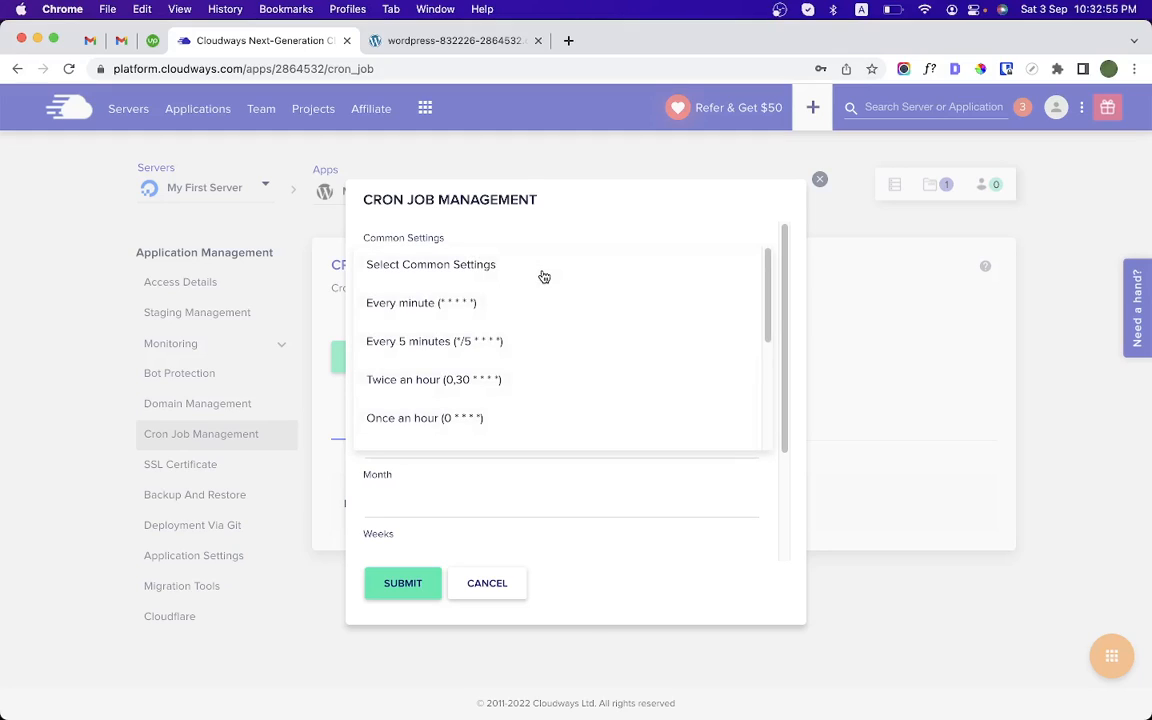
pyautogui.click(430, 305)
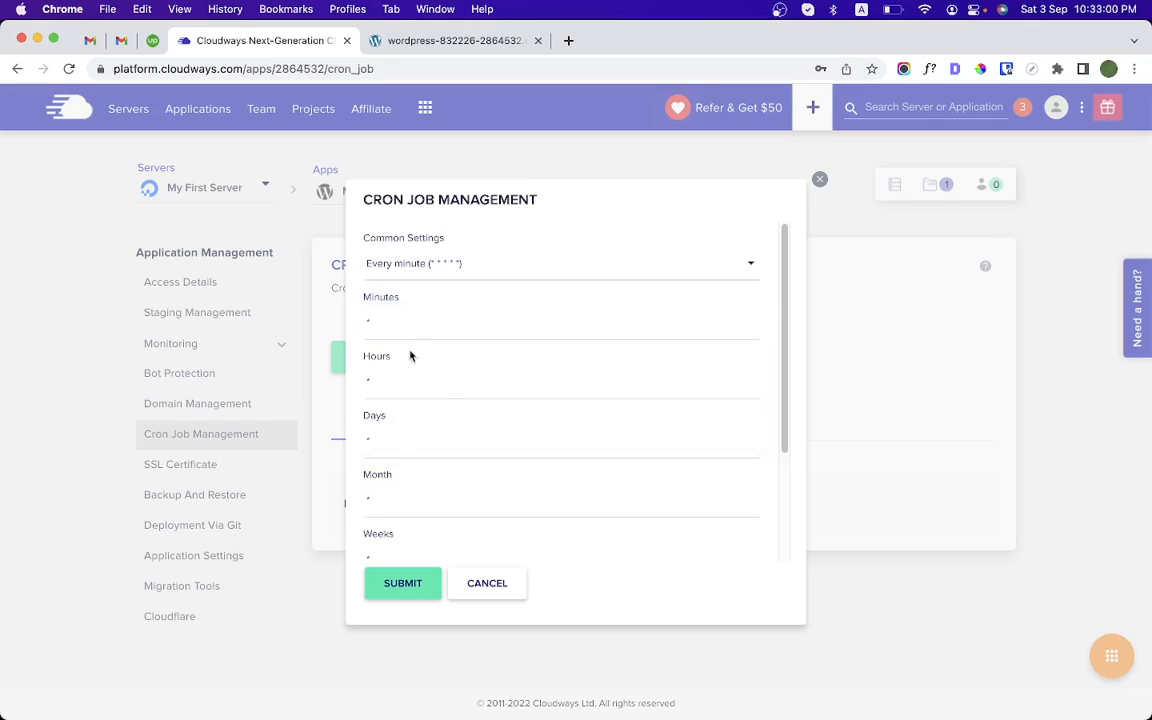
pyautogui.scroll(-3, 418, 473)
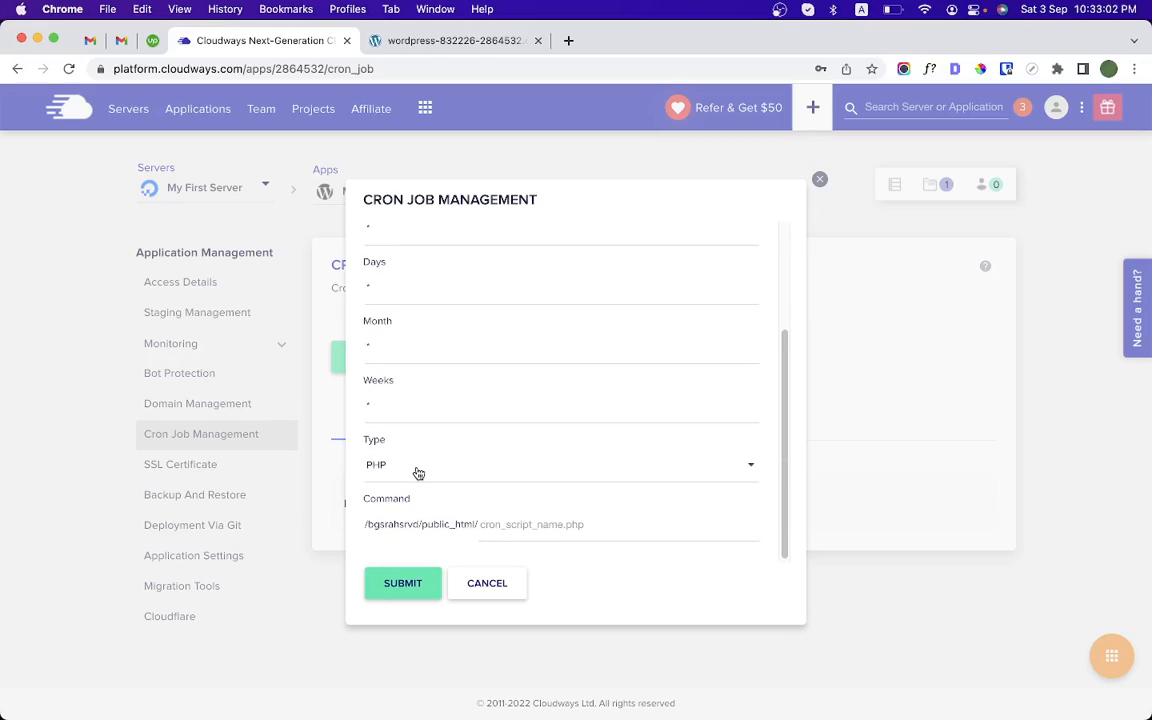
pyautogui.scroll(1, 418, 473)
pyautogui.scroll(-1, 417, 467)
pyautogui.click(466, 584)
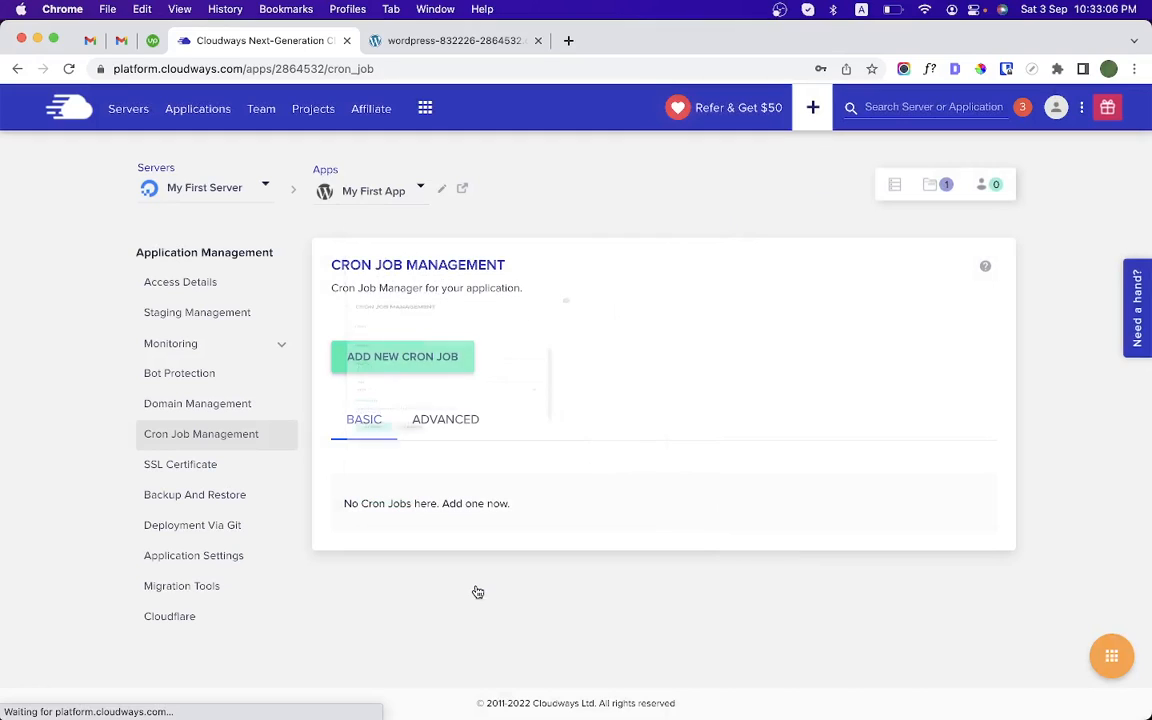
# Review the SSL Certificate options, comparing free Let's Encrypt with the custom SSL choices, and keep Let's Encrypt selected.
pyautogui.click(200, 466)
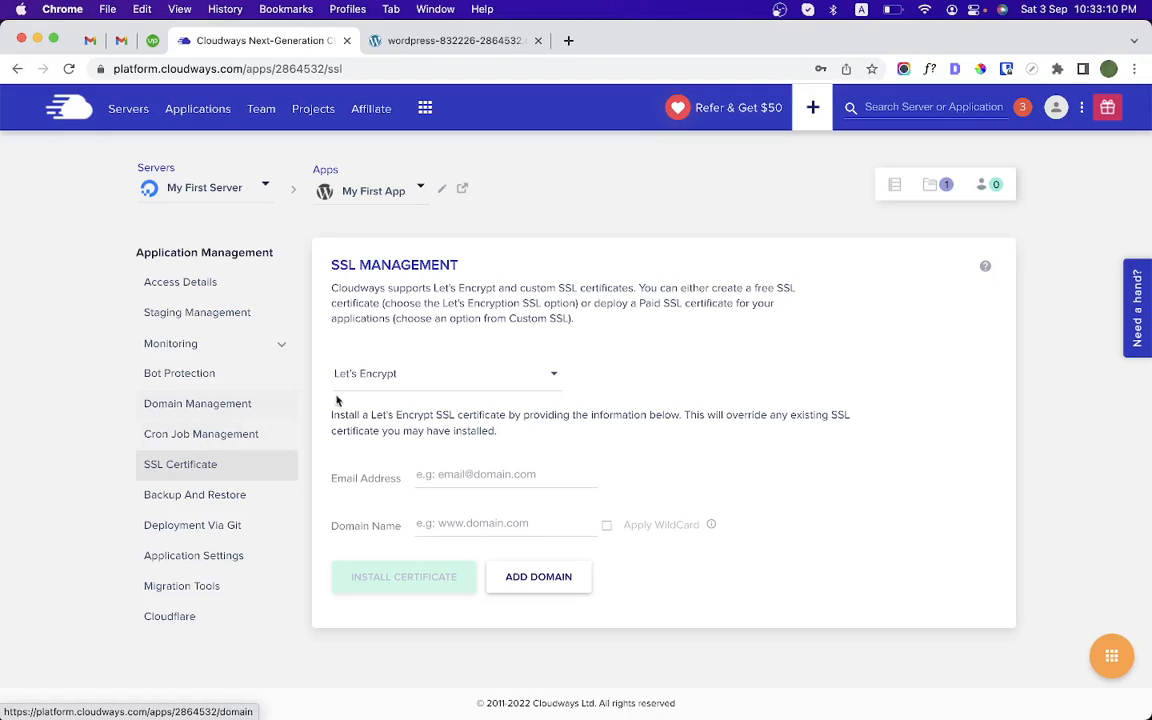
pyautogui.click(469, 377)
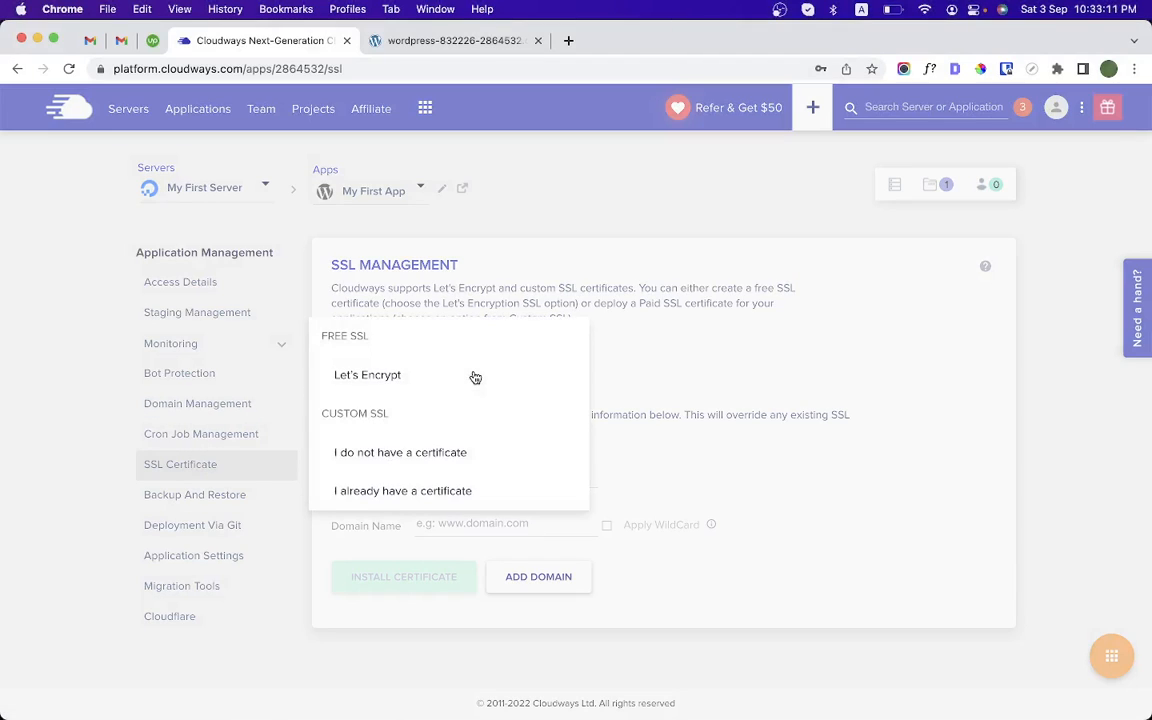
pyautogui.click(366, 375)
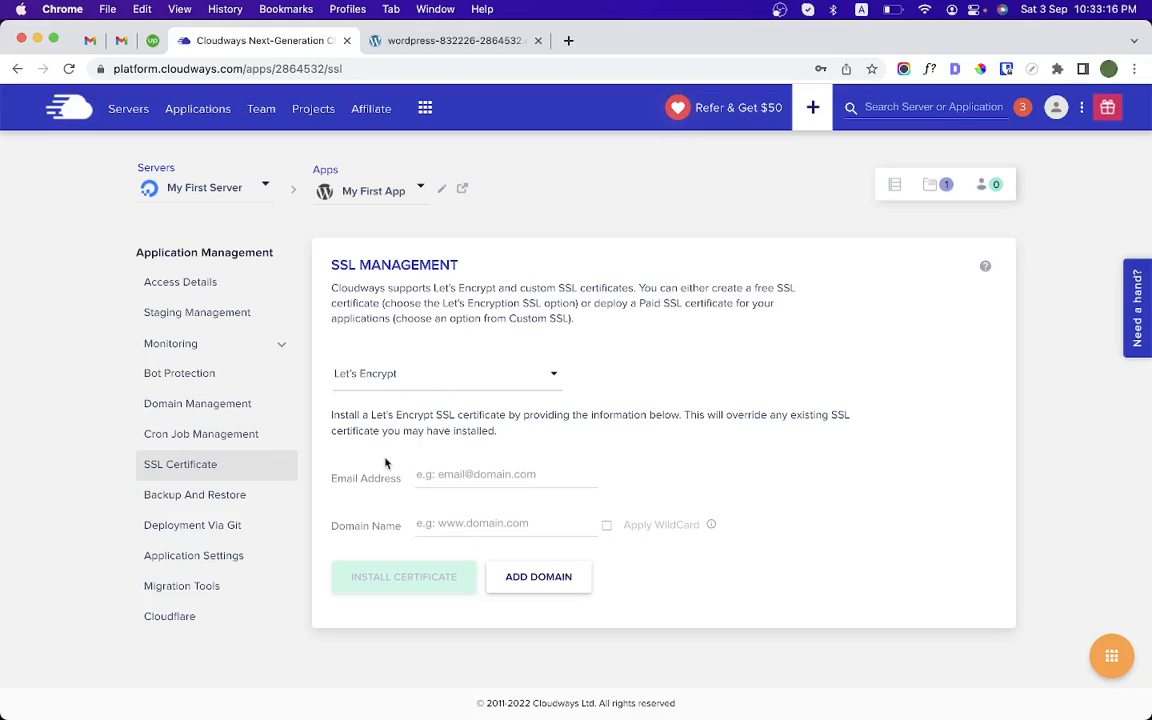
pyautogui.click(403, 377)
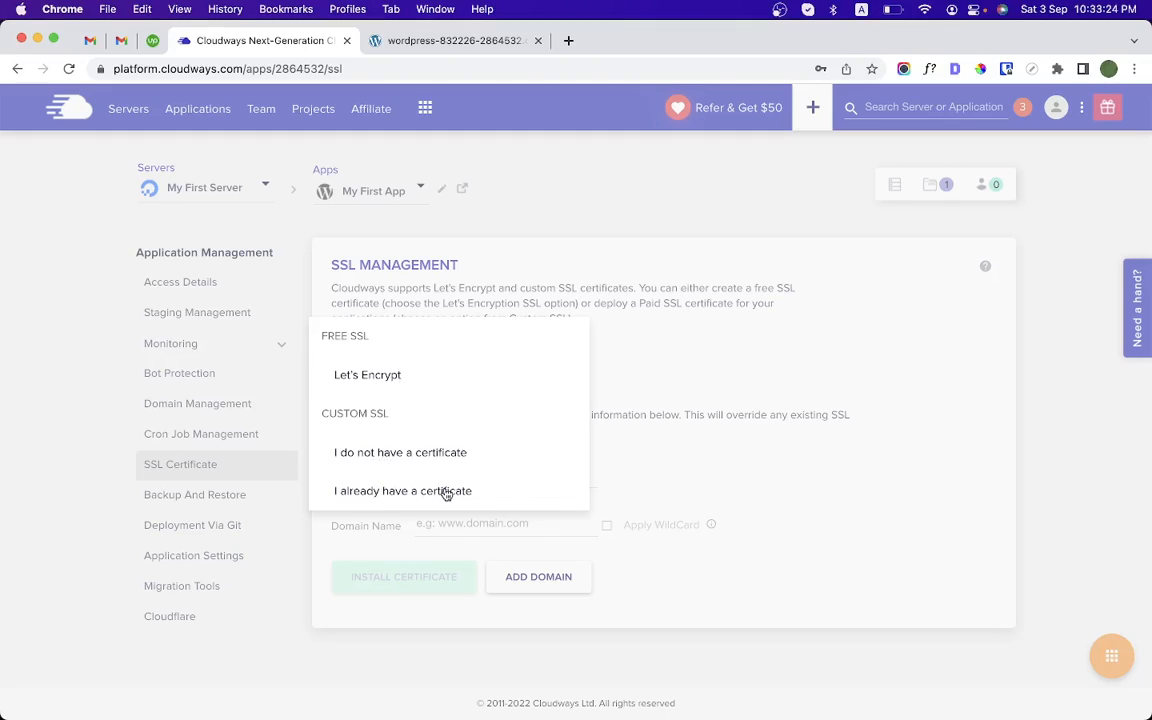
pyautogui.click(657, 383)
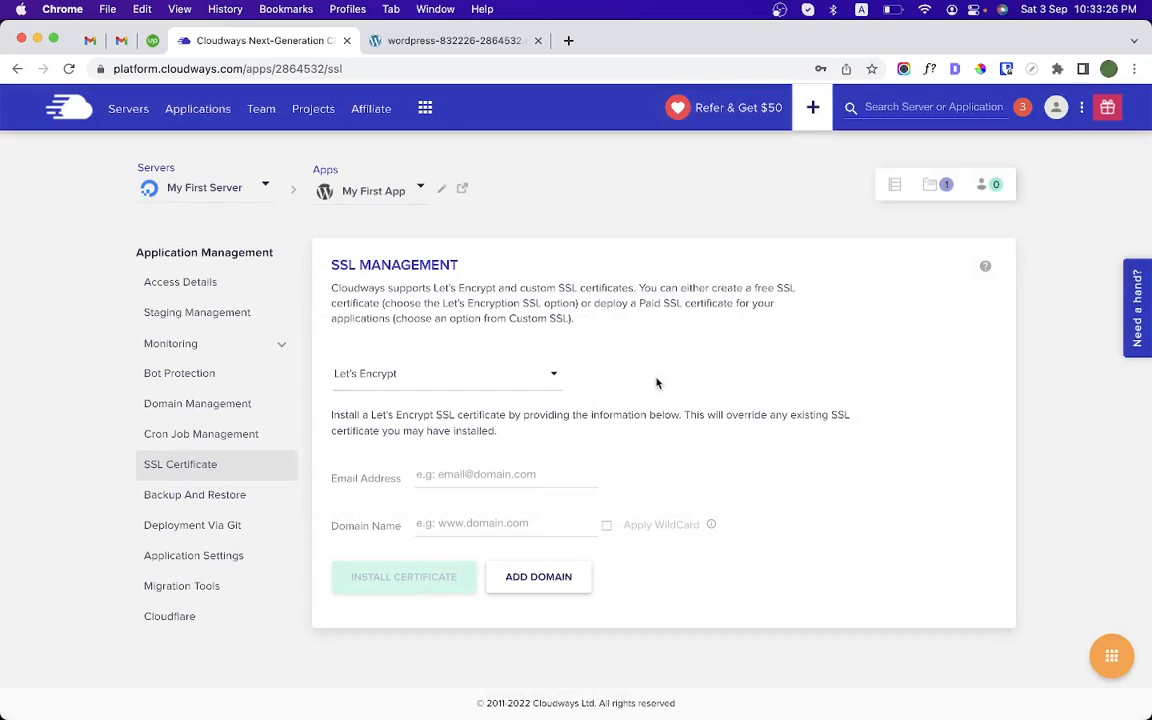
# Take an on-demand backup of My First App in Backup And Restore, and check the restore point selection.
pyautogui.click(236, 506)
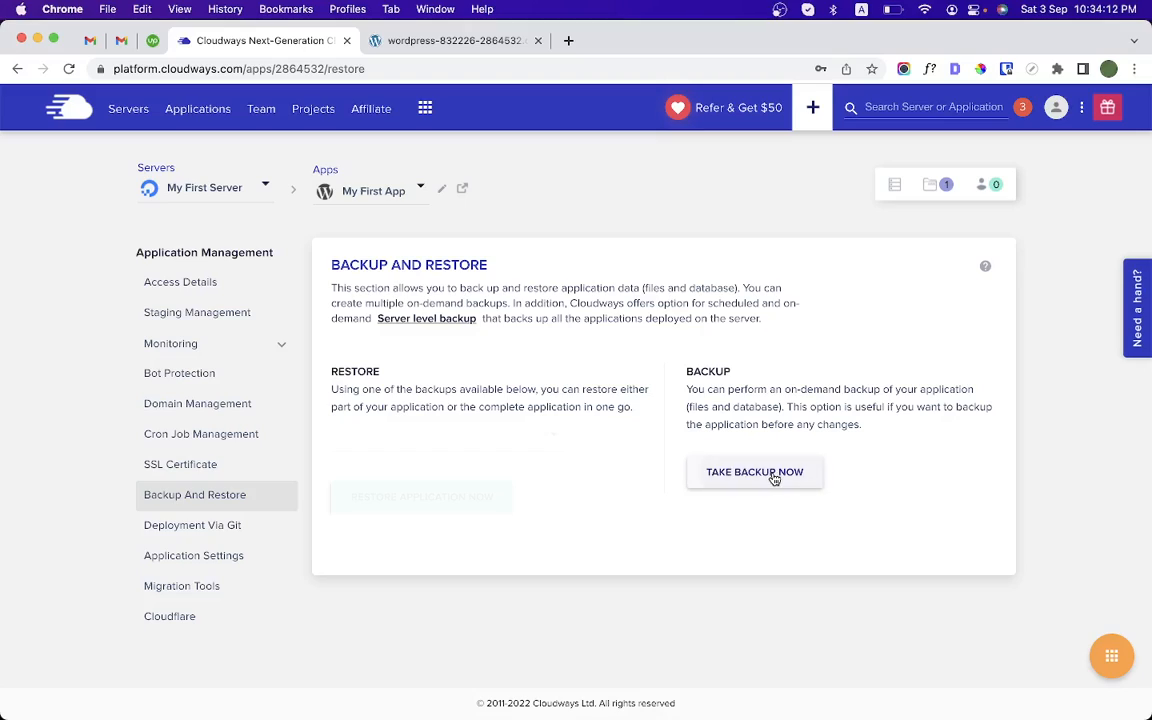
pyautogui.click(774, 478)
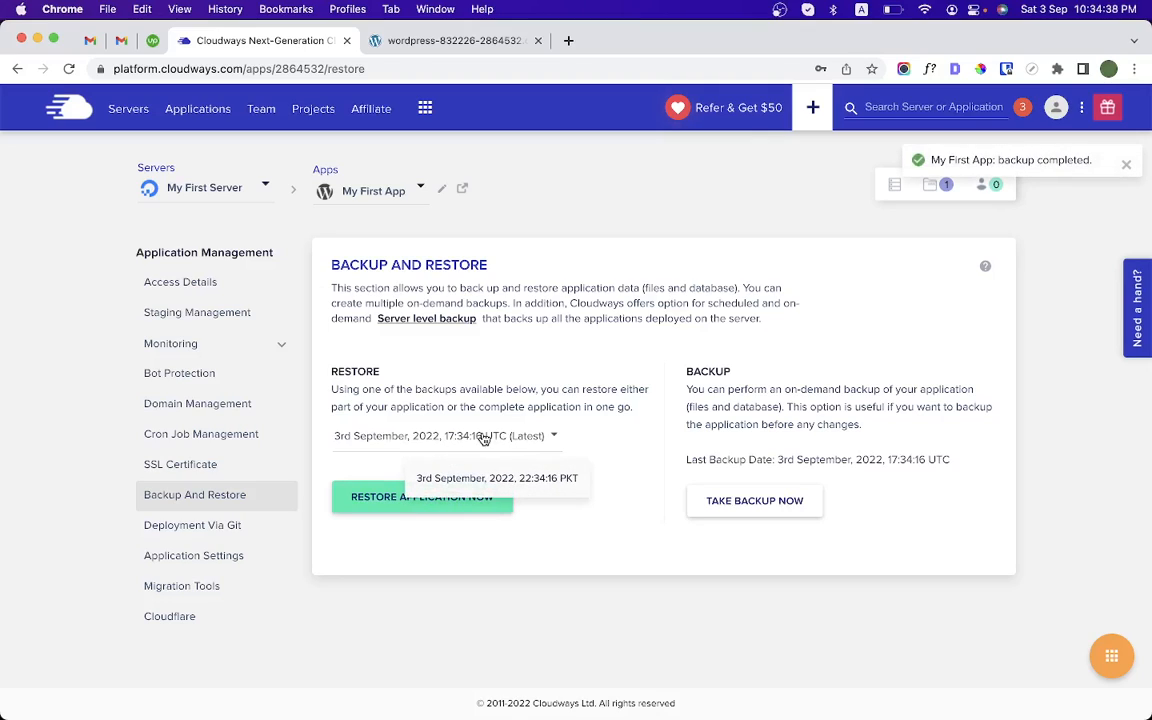
pyautogui.click(483, 438)
pyautogui.click(494, 436)
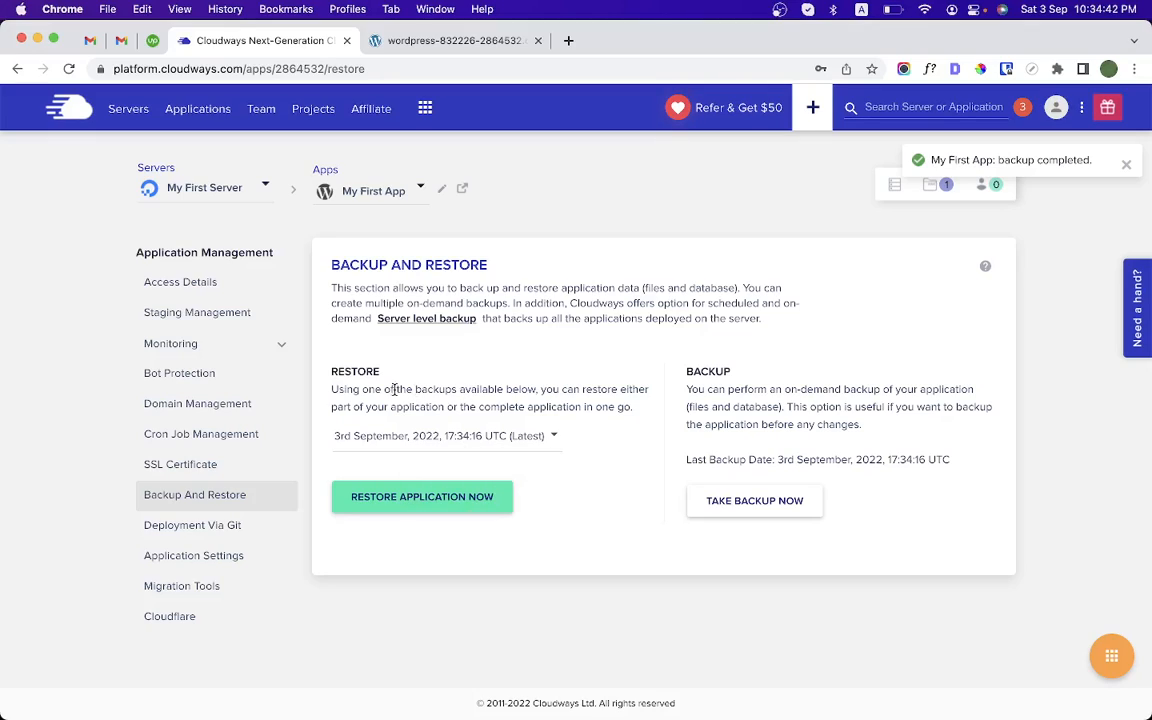
# Start restoring the latest backup, compare the Complete Restore, Web Files and Database options, and cancel the restore.
pyautogui.click(447, 505)
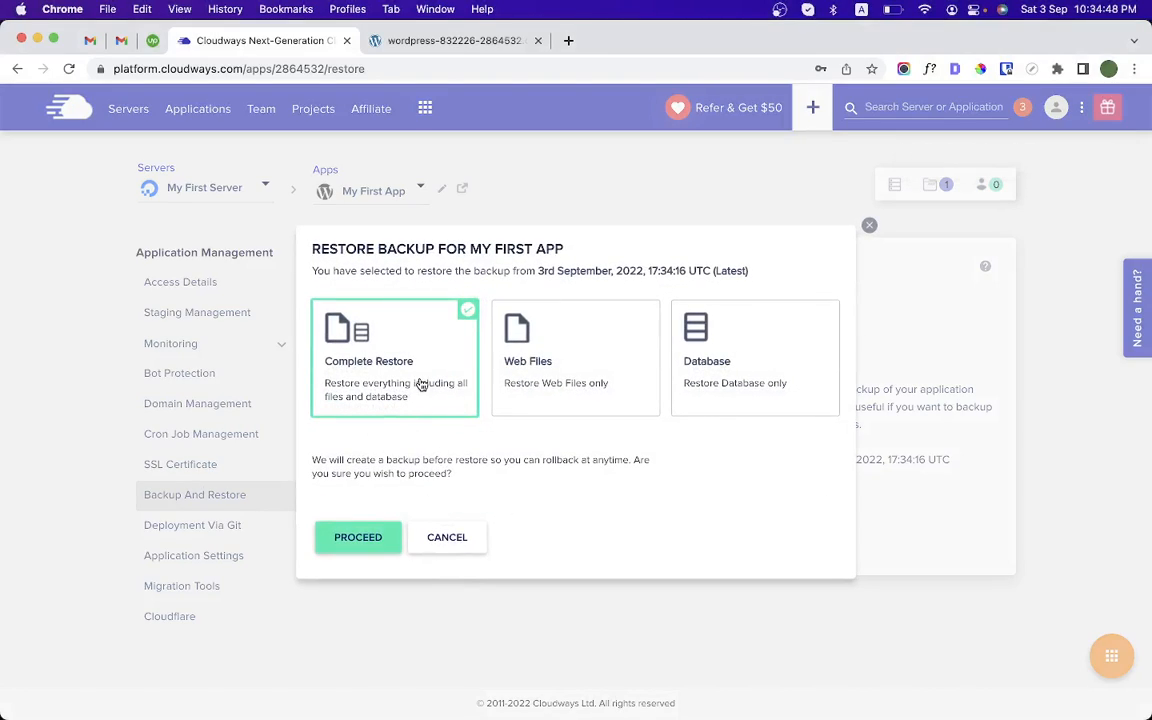
pyautogui.click(565, 376)
pyautogui.click(750, 368)
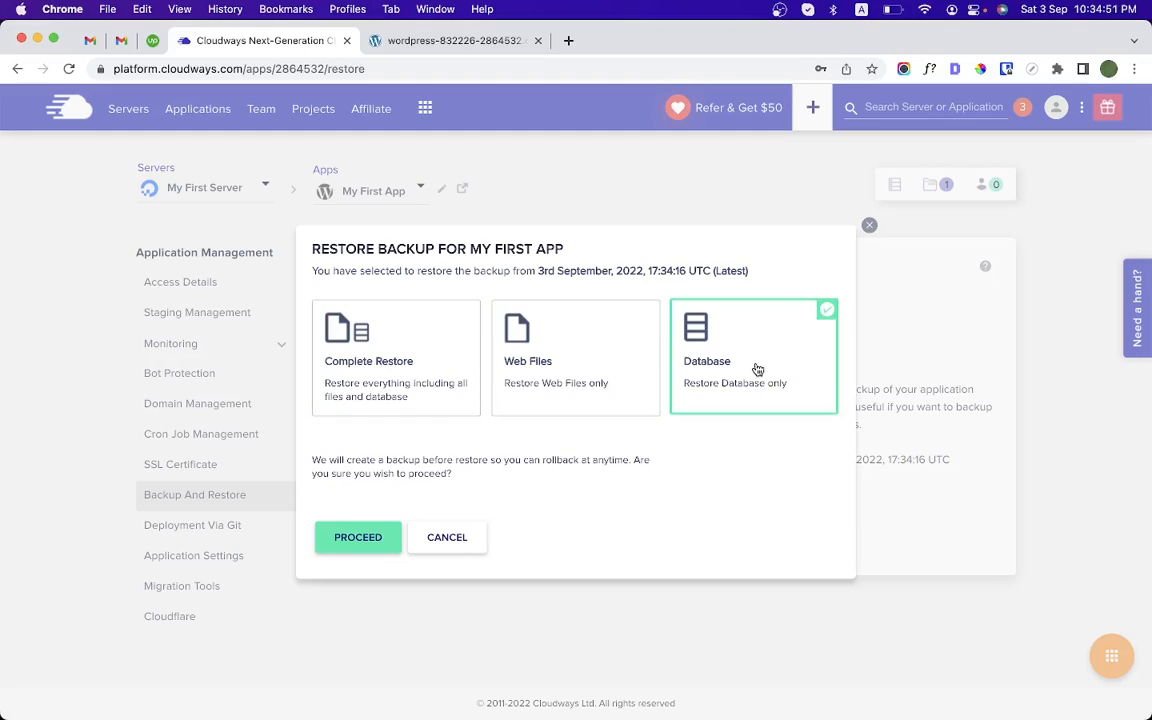
pyautogui.click(419, 360)
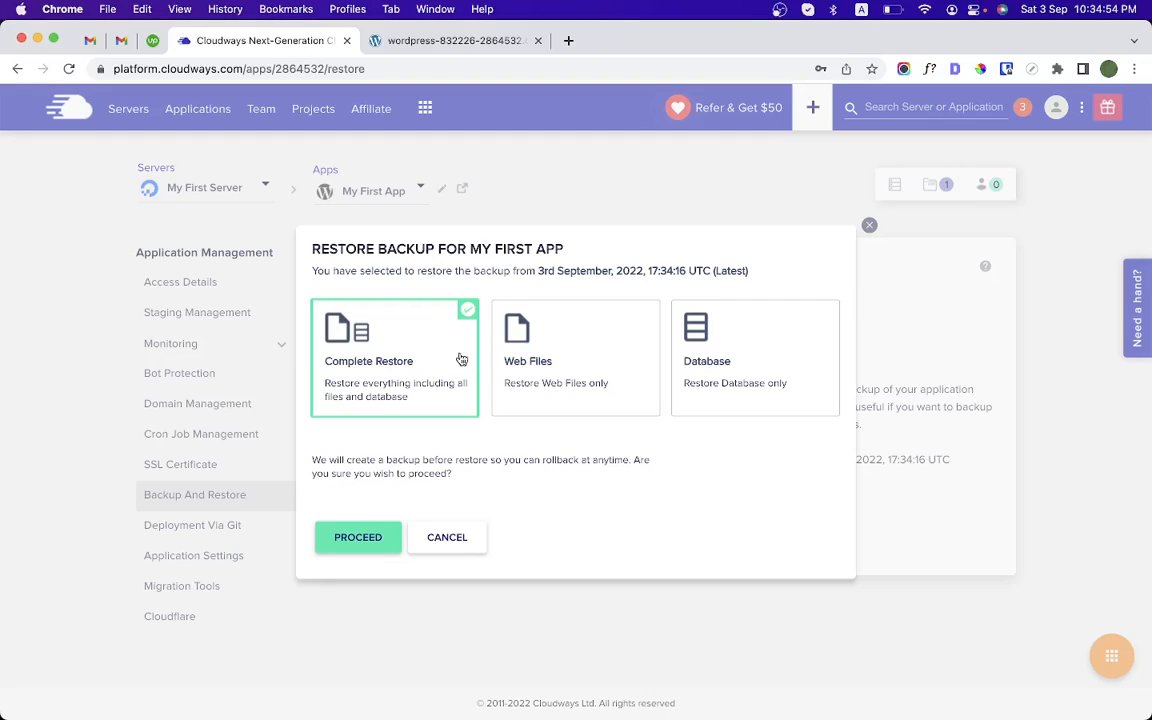
pyautogui.click(574, 370)
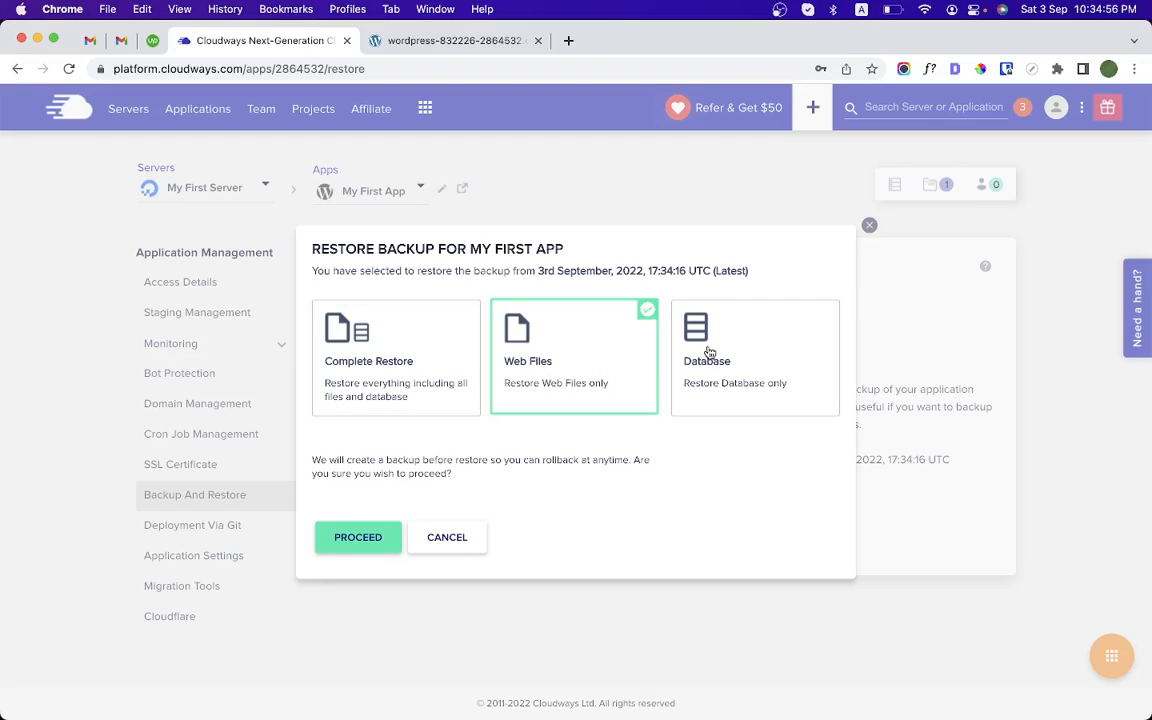
pyautogui.click(745, 362)
pyautogui.click(445, 538)
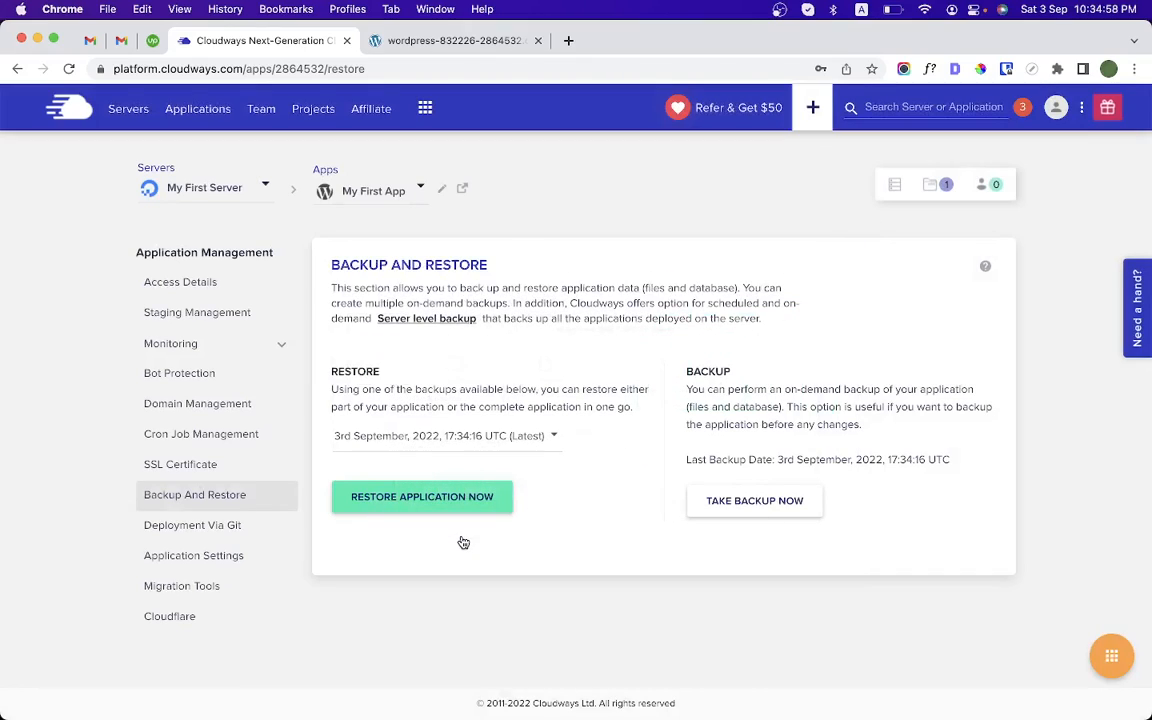
# Check the Deployment Via Git page, and look through the General options in Application Settings.
pyautogui.click(209, 527)
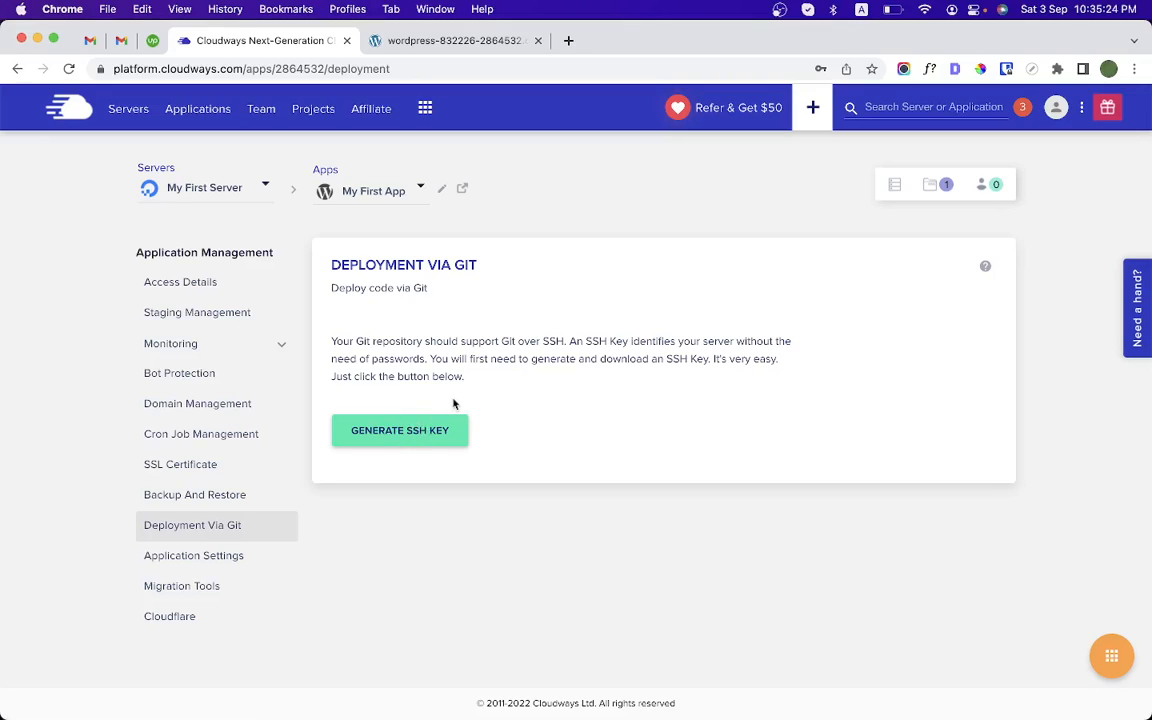
pyautogui.click(228, 555)
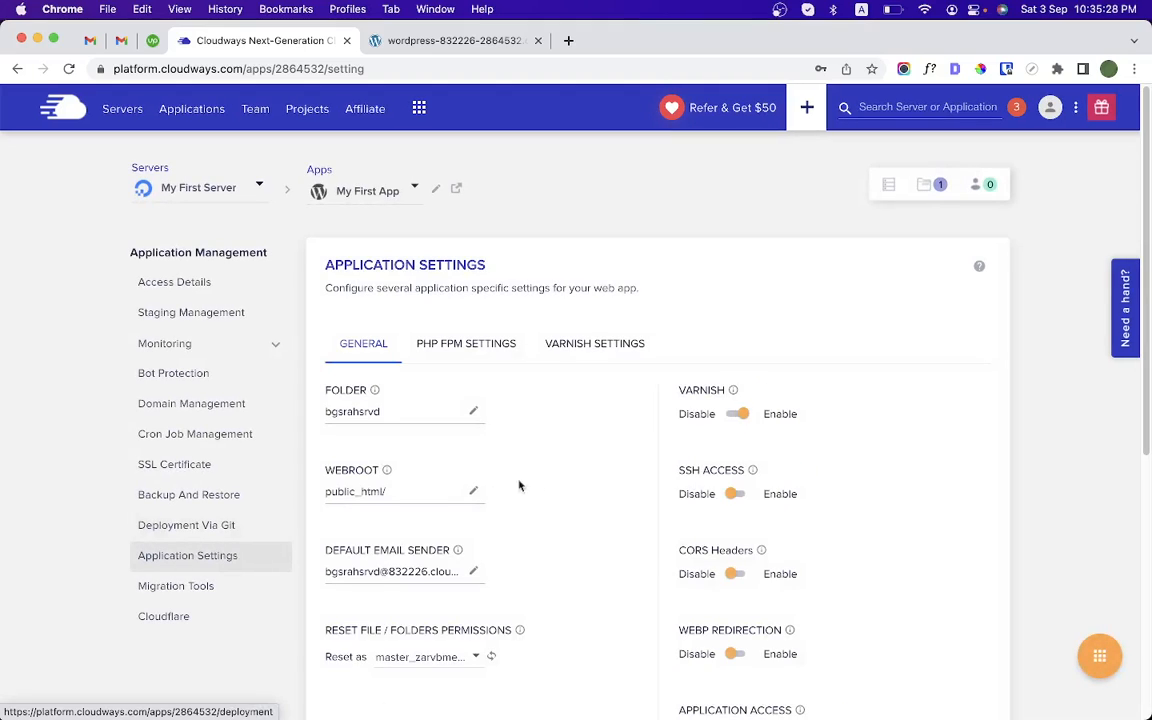
pyautogui.scroll(-5, 575, 576)
pyautogui.scroll(5, 574, 576)
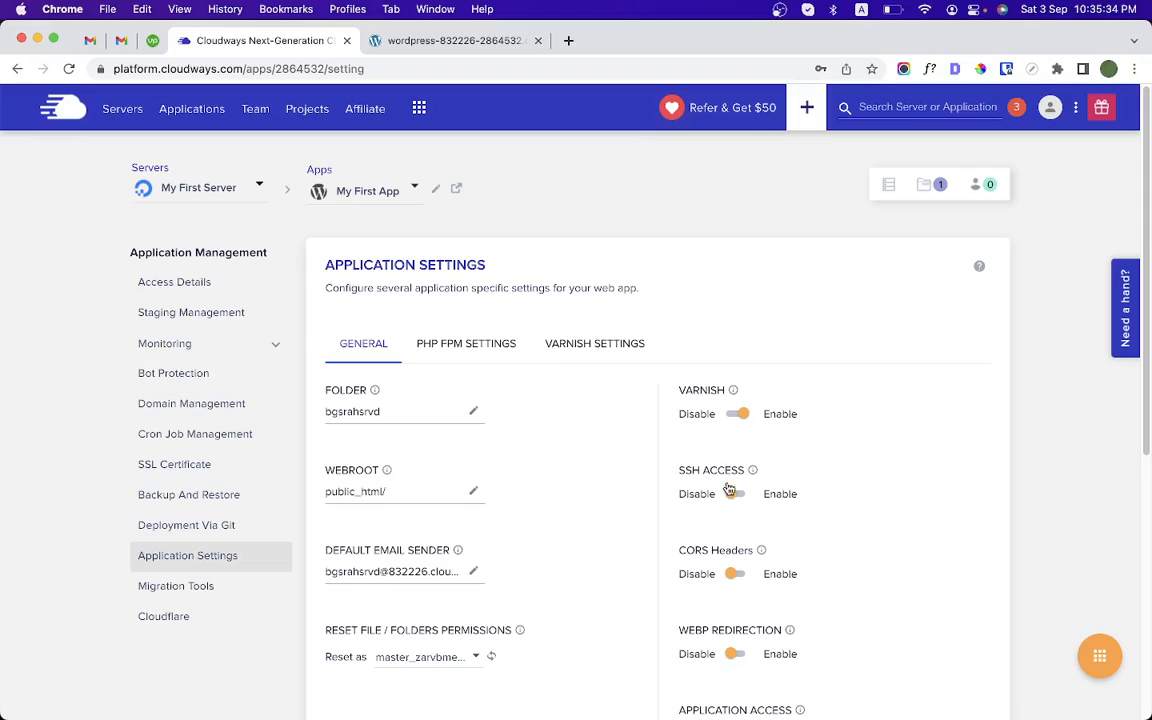
# Read the SSH Access explanation, switch SSH Access to Enable, and cancel the confirmation.
pyautogui.moveTo(679, 470); pyautogui.dragTo(750, 471)
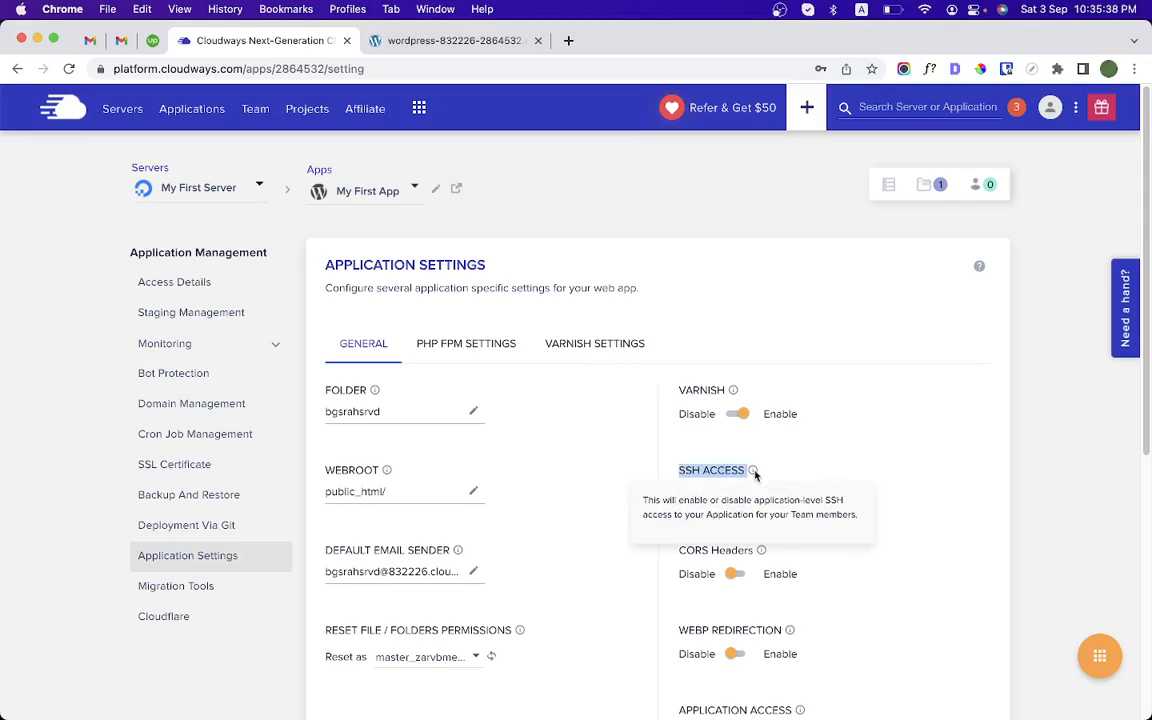
pyautogui.click(817, 456)
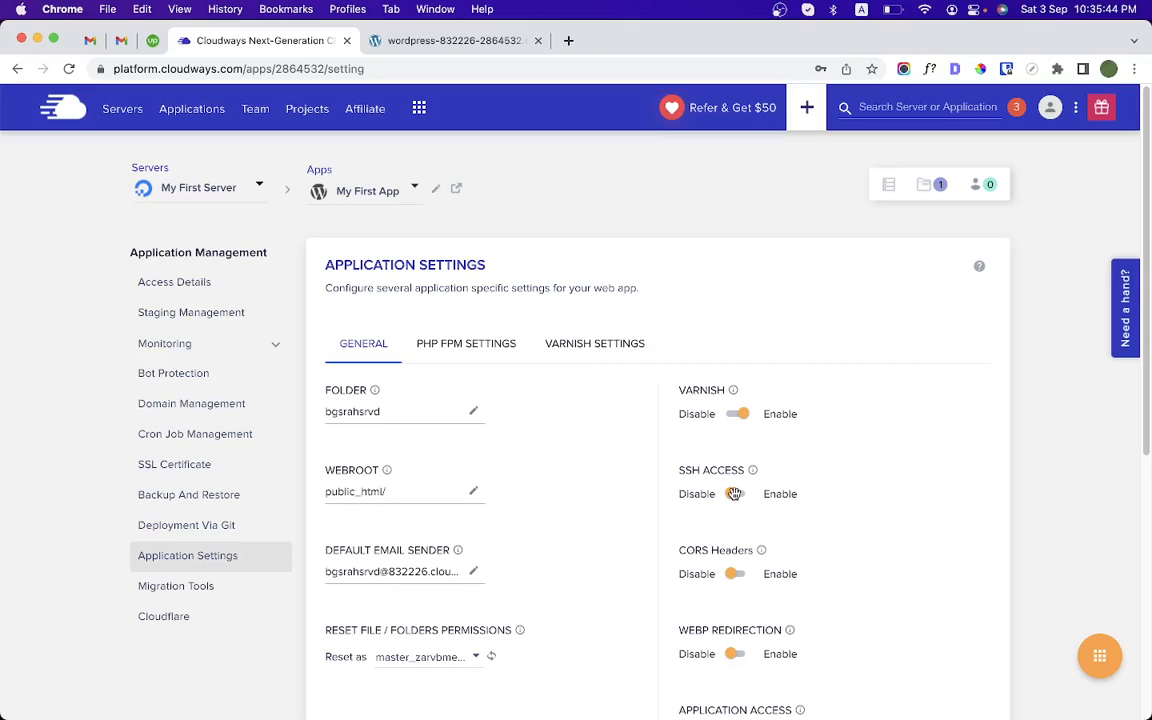
pyautogui.click(734, 494)
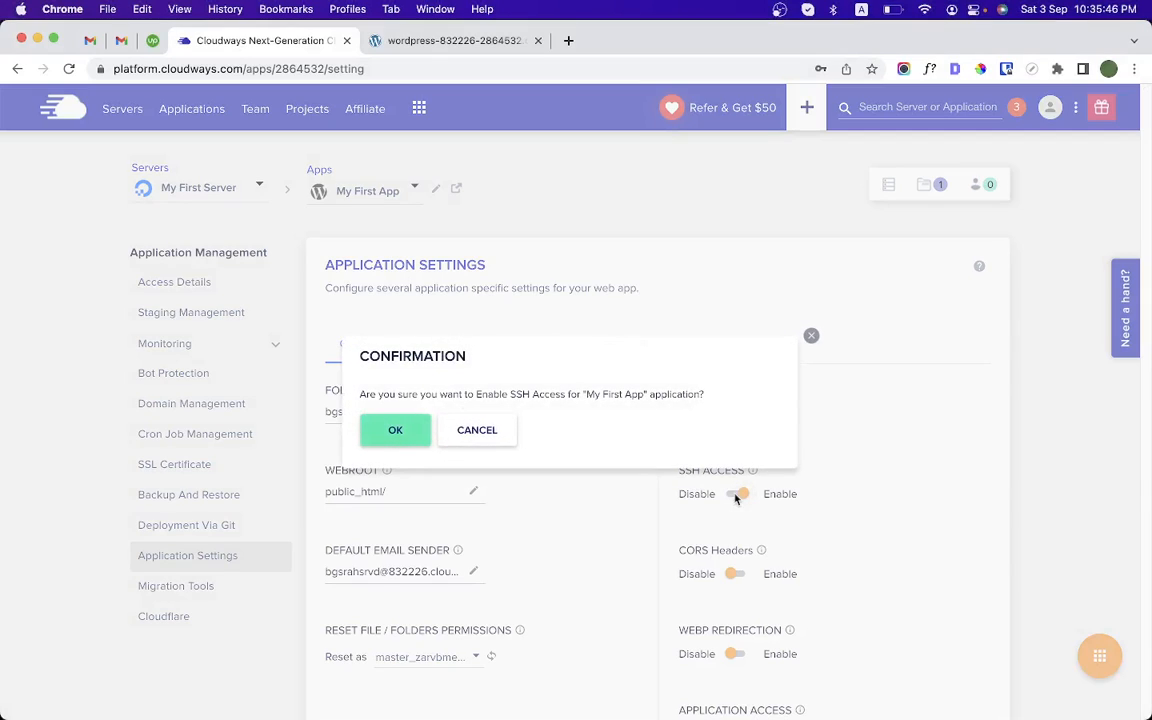
pyautogui.click(487, 432)
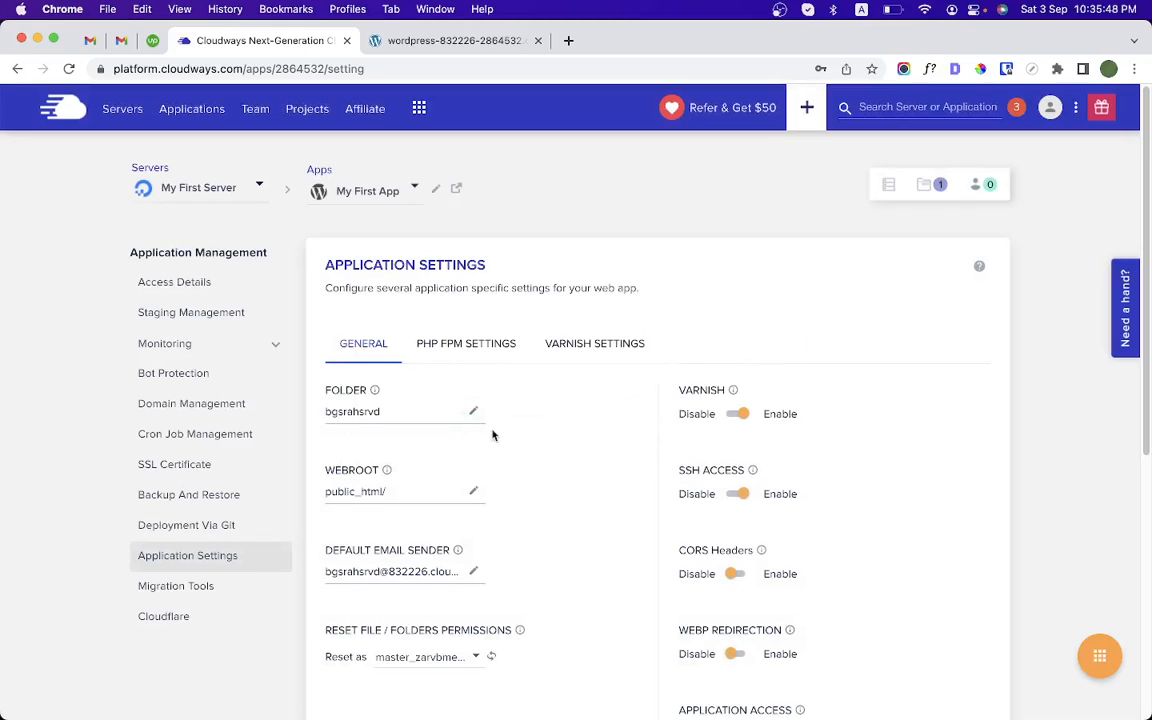
# Review the PHP FPM directives in Application Settings, including the memory_limit line.
pyautogui.click(505, 350)
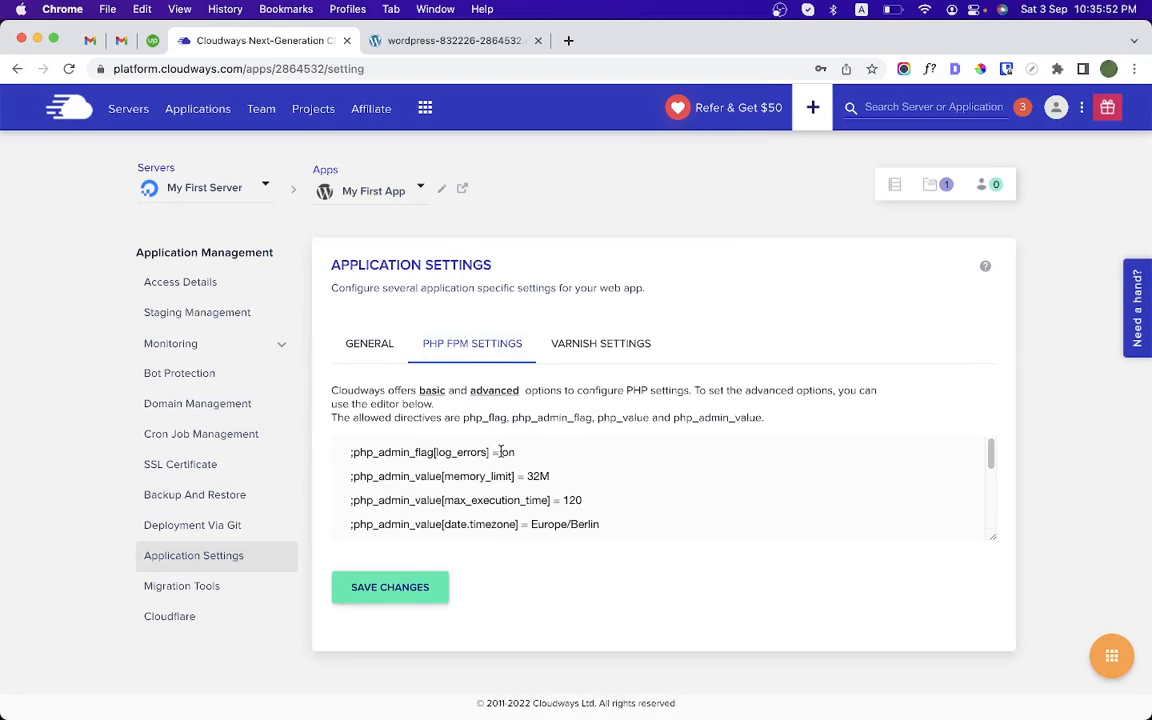
pyautogui.scroll(-5, 437, 437)
pyautogui.scroll(5, 481, 500)
pyautogui.doubleClick(482, 476)
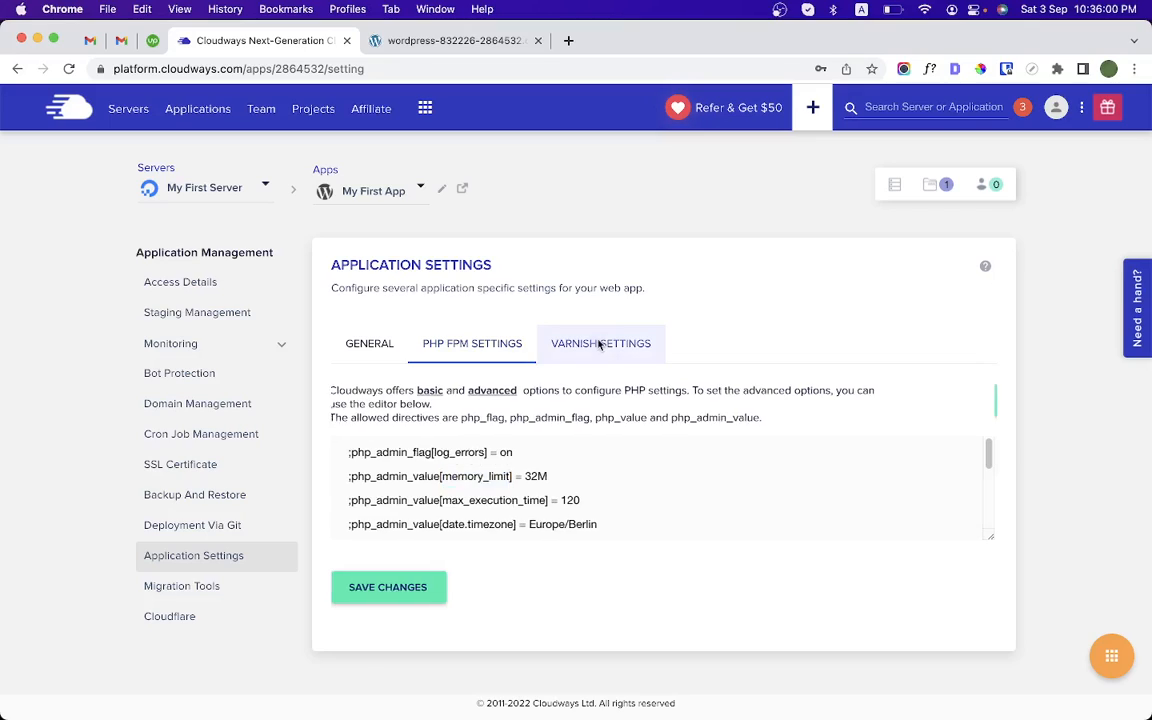
# Check the Varnish exclusion rules in Application Settings, and read the description on the Migration Tools page.
pyautogui.click(598, 344)
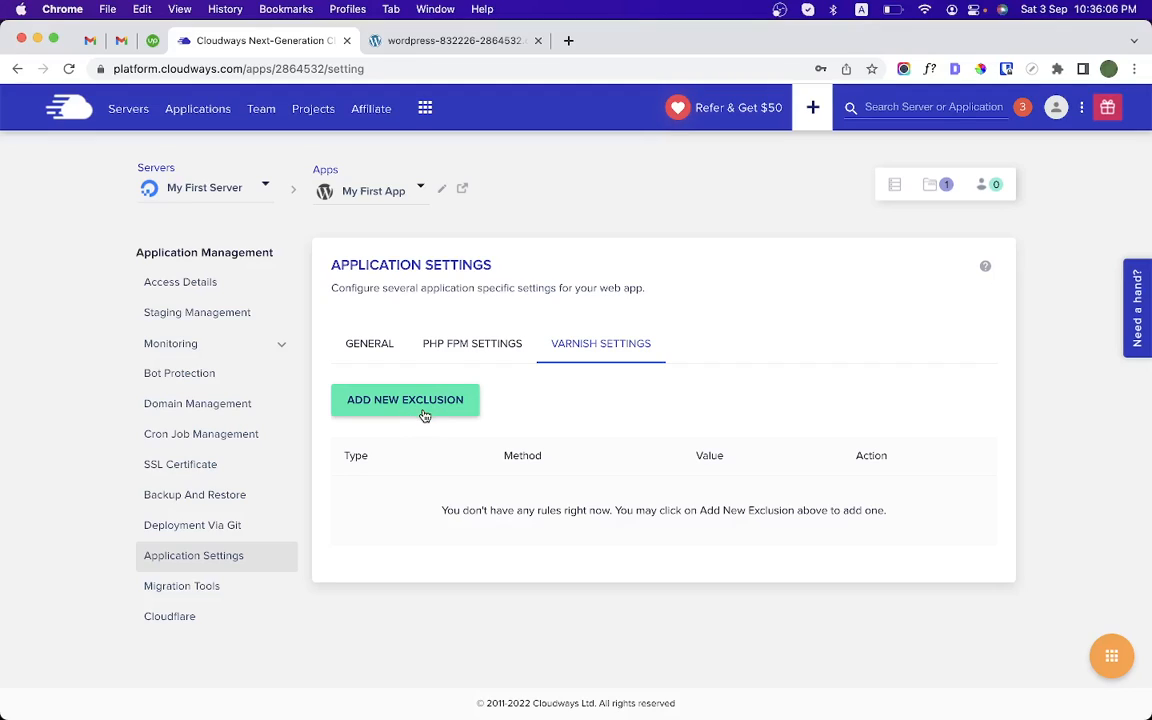
pyautogui.click(220, 590)
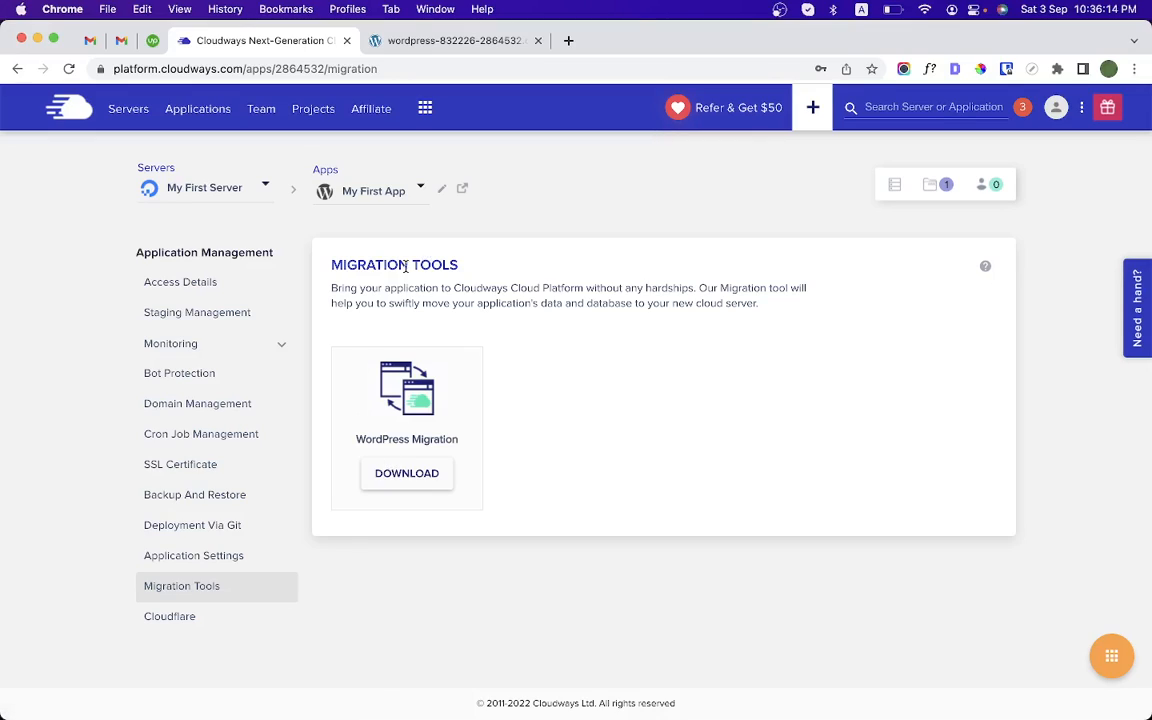
pyautogui.moveTo(333, 288); pyautogui.dragTo(765, 305)
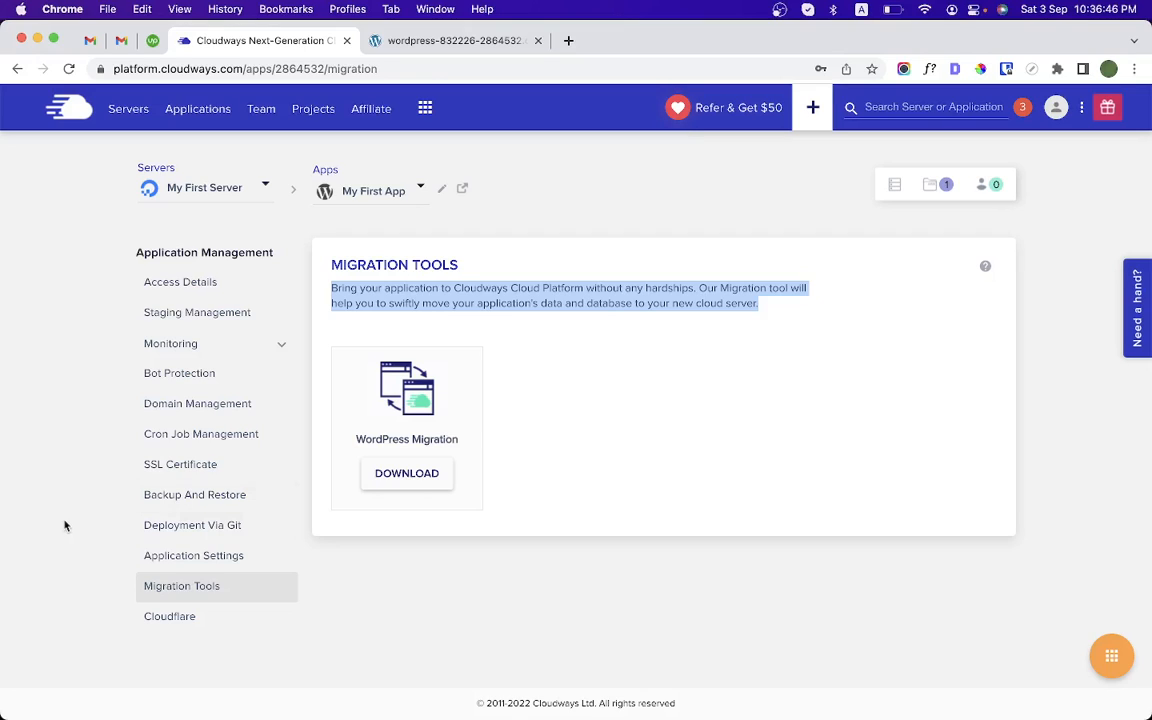
# Examine the Cloudflare Enterprise page, covering its feature cards, the application domain field and the paid service note.
pyautogui.click(215, 622)
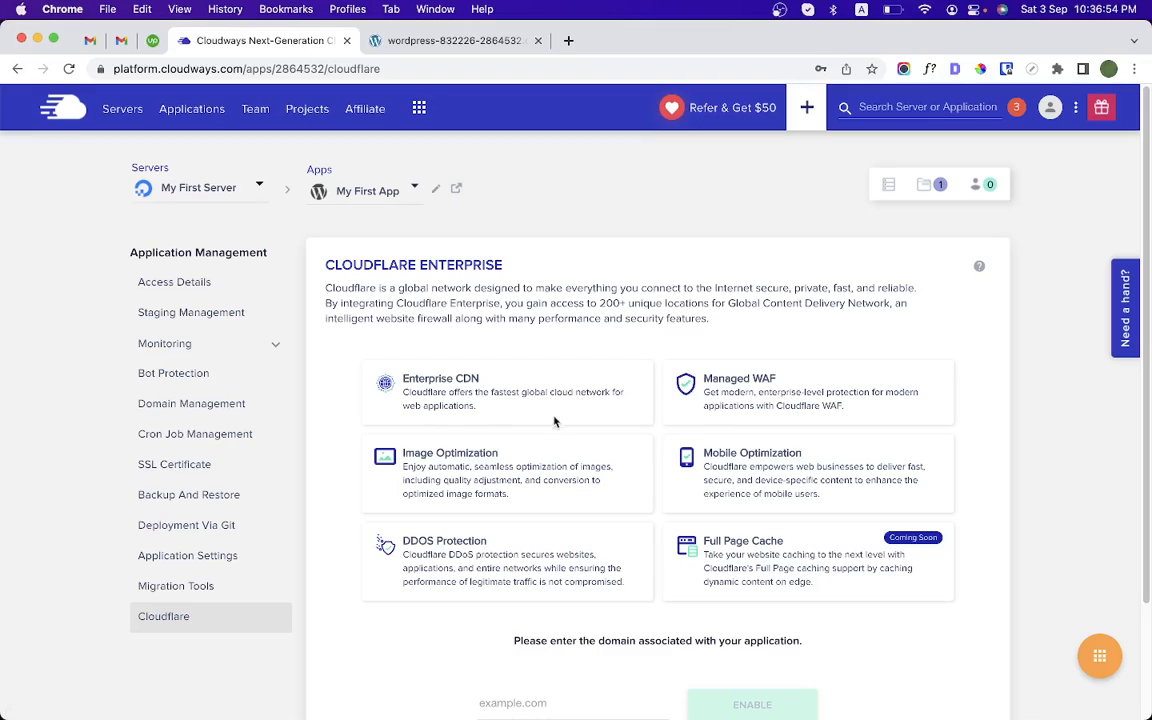
pyautogui.scroll(-3, 536, 486)
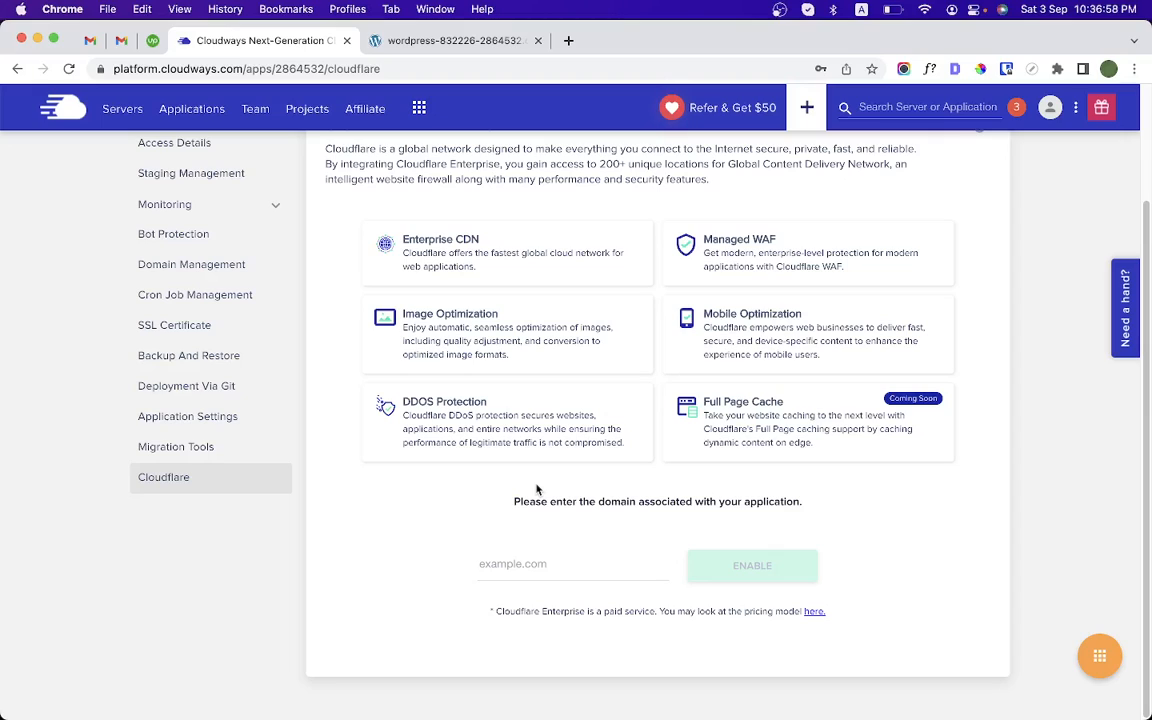
pyautogui.scroll(3, 536, 488)
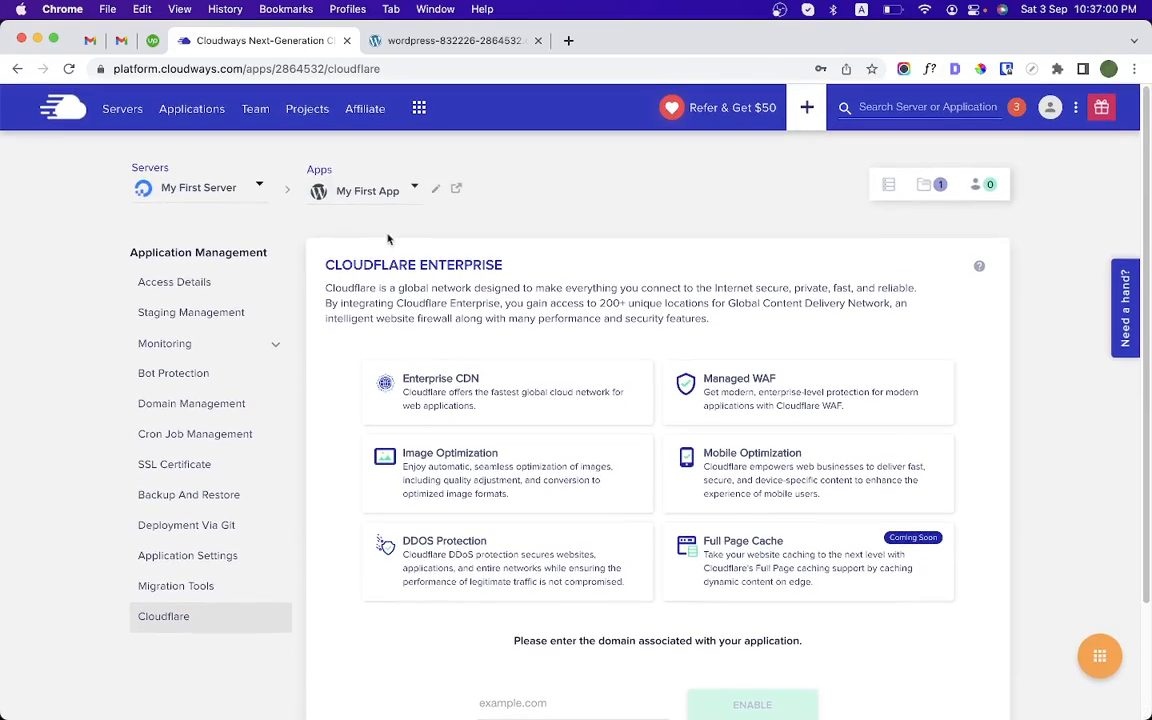
pyautogui.moveTo(397, 265); pyautogui.dragTo(512, 273)
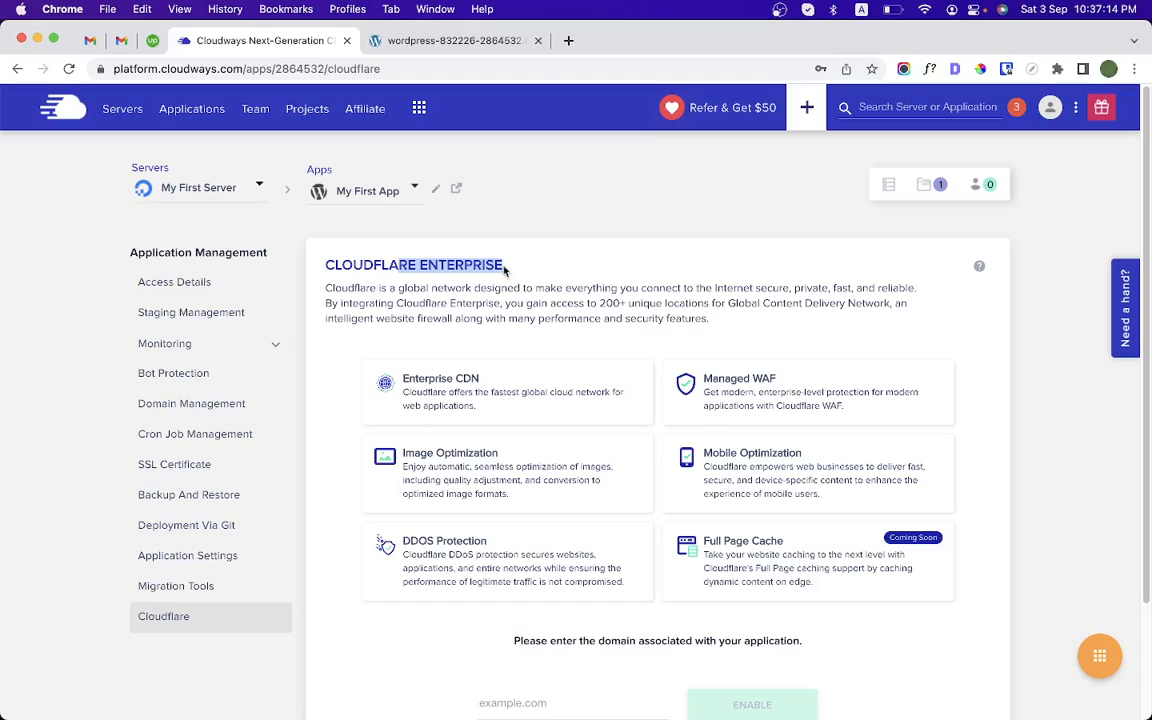
pyautogui.click(502, 265)
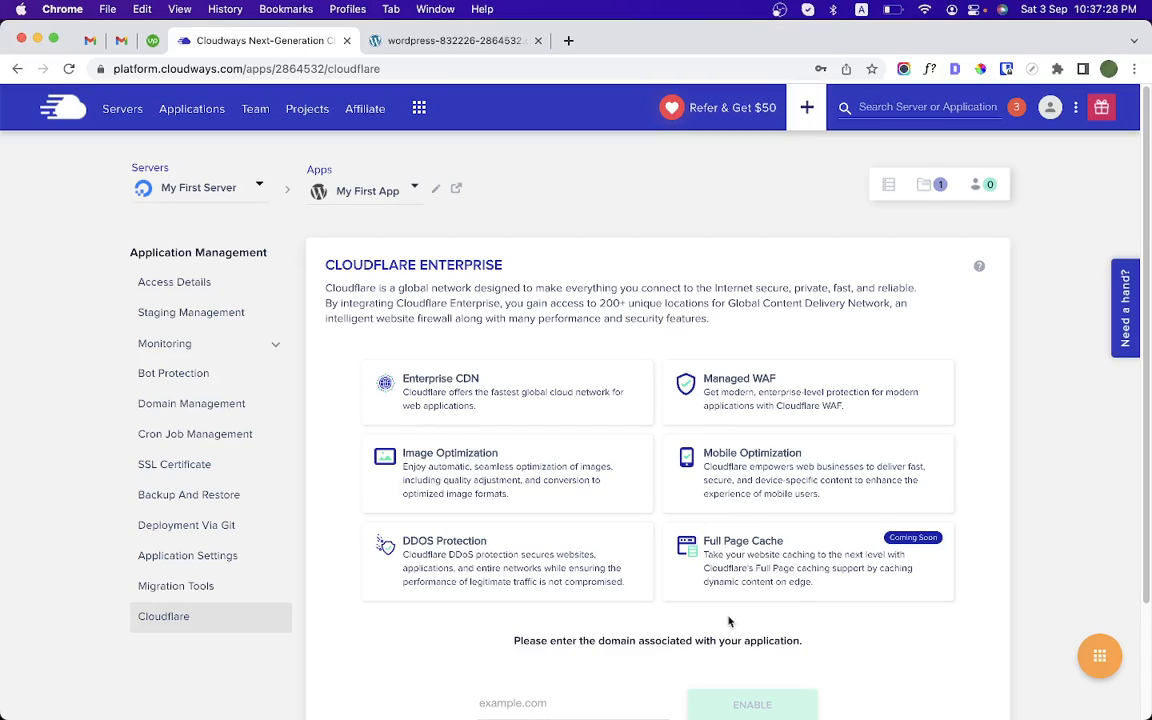
pyautogui.scroll(-3, 858, 550)
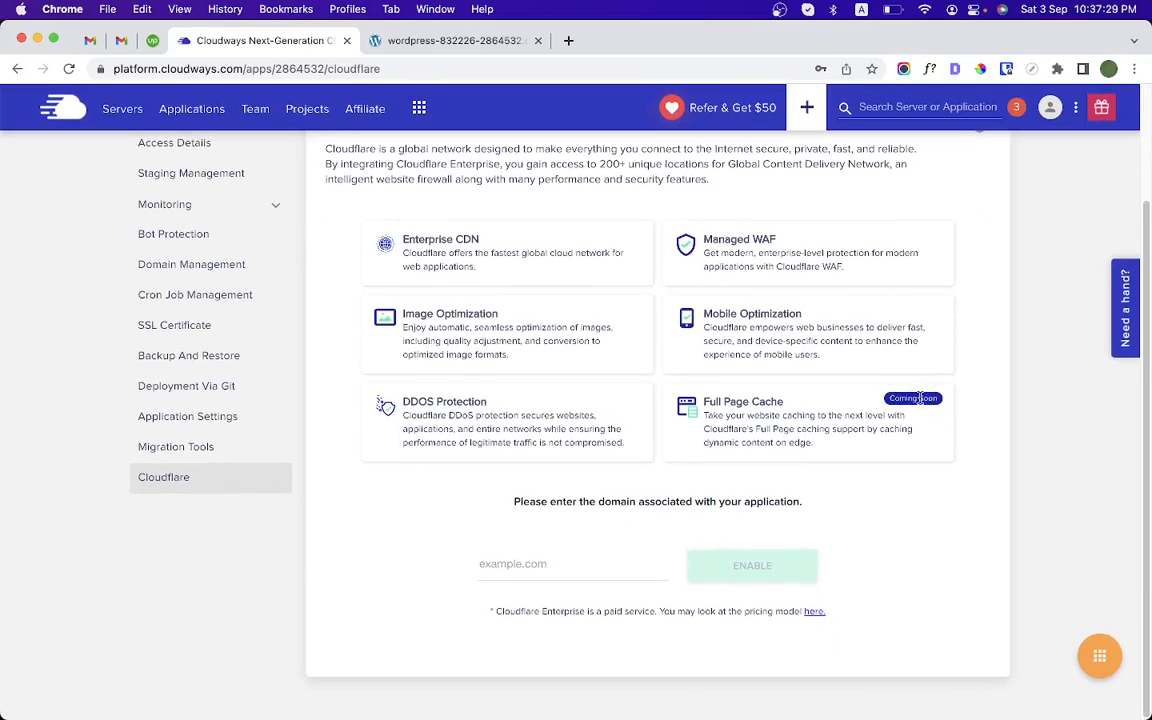
pyautogui.click(550, 565)
pyautogui.scroll(3, 551, 565)
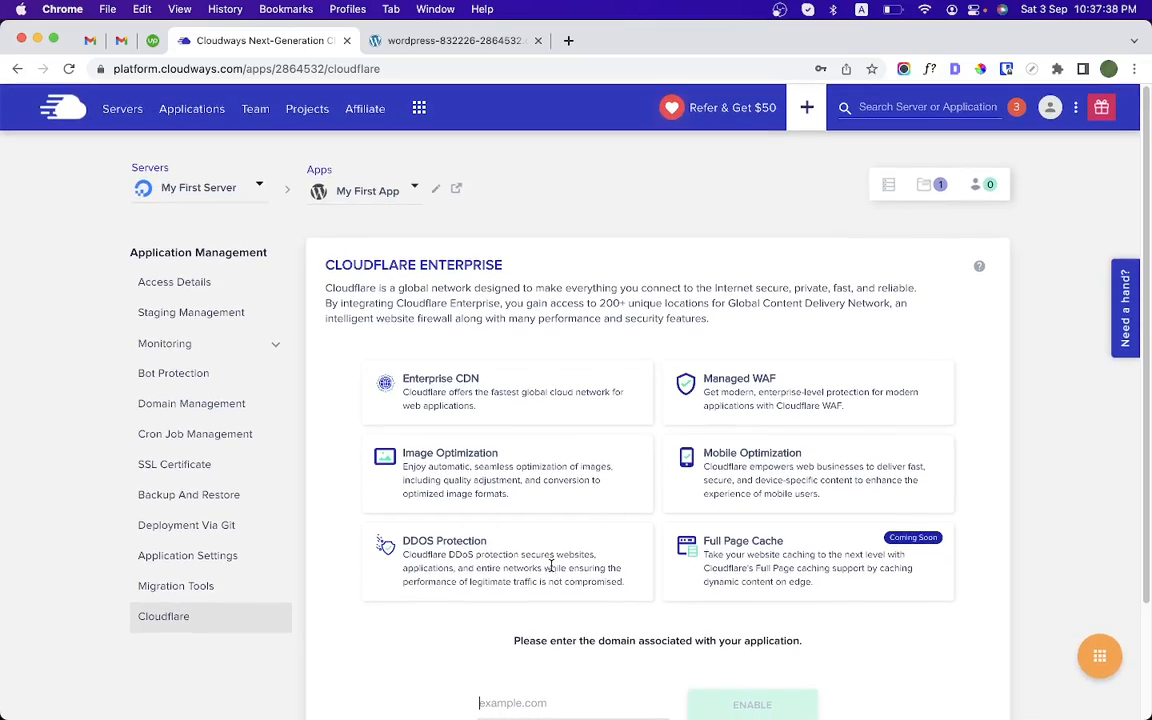